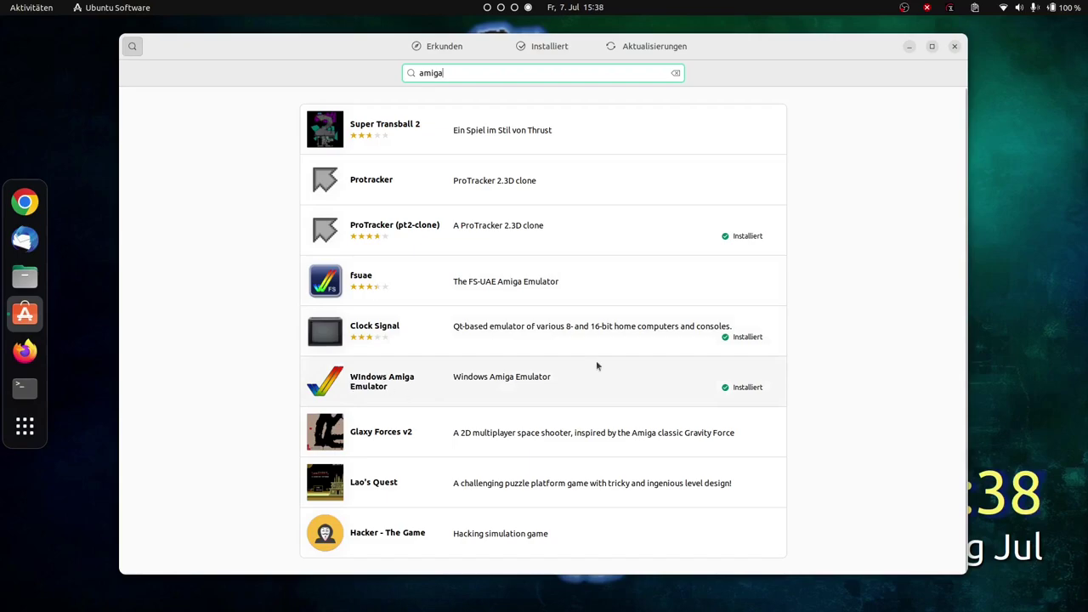
Step: Look over the Windows Amiga Emulator's store page and return to the amiga search results
{"action": "left_click", "coordinate": [473, 386]}
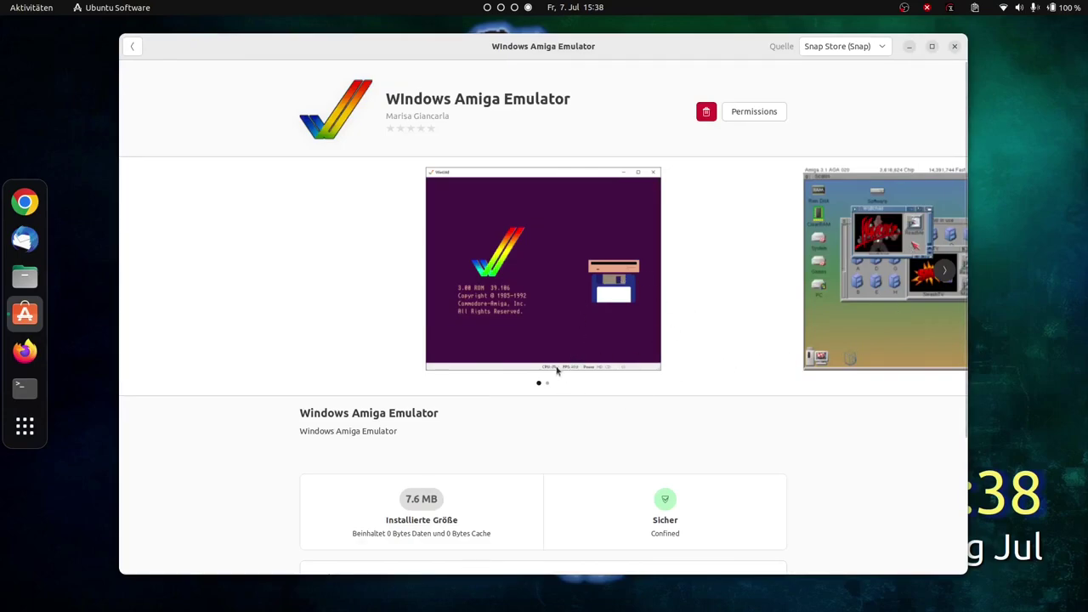
{"action": "scroll", "coordinate": [557, 371], "scroll_direction": "down", "scroll_amount": 4}
{"action": "scroll", "coordinate": [555, 371], "scroll_direction": "up", "scroll_amount": 4}
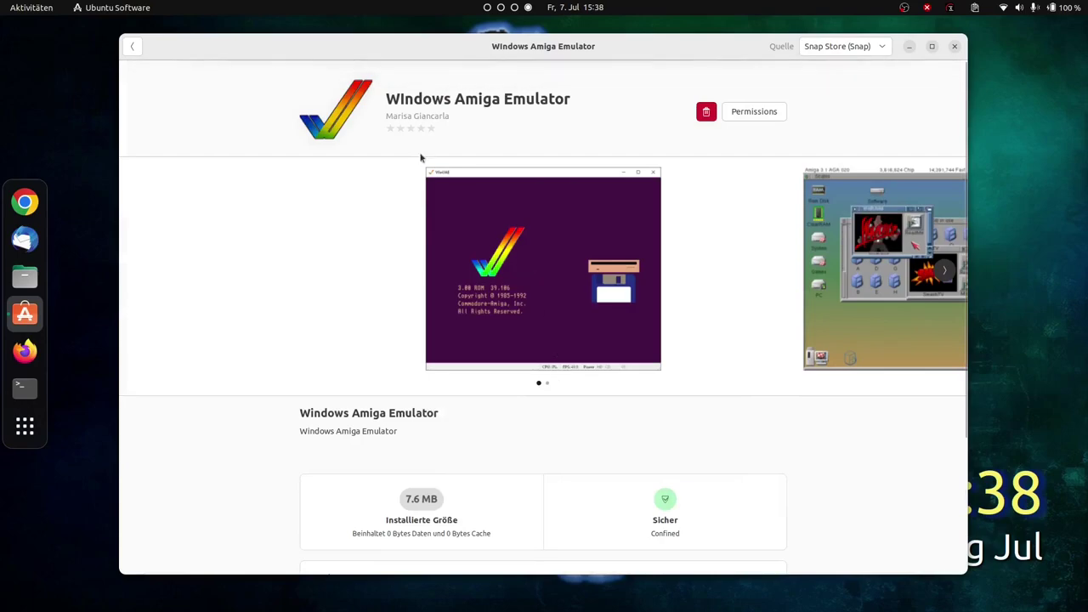
{"action": "left_click", "coordinate": [131, 47]}
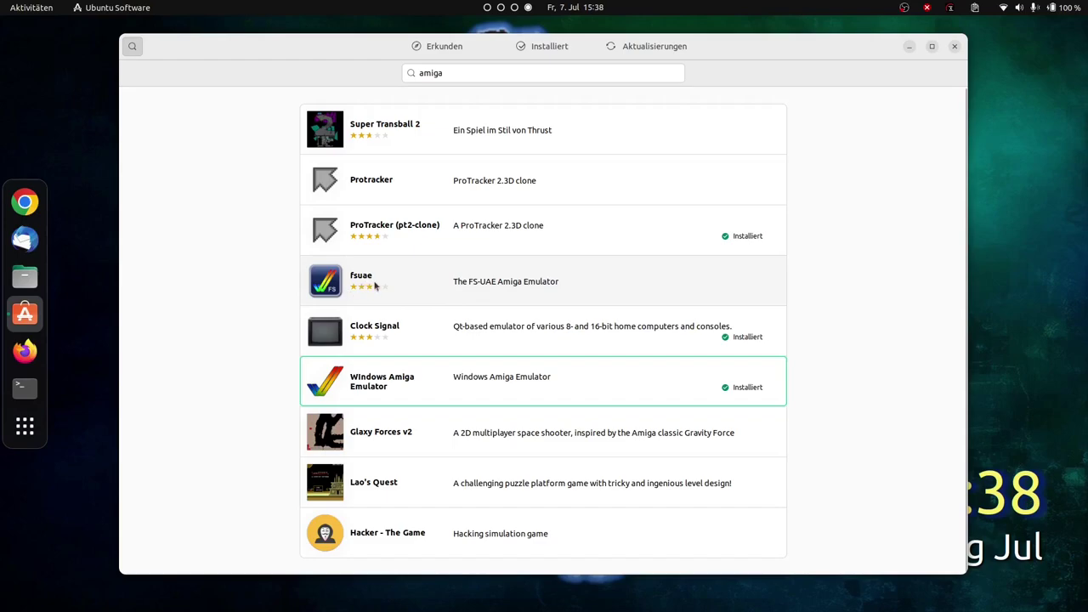
Step: View the fsuae store page and check which Snap Store channels and versions it offers
{"action": "left_click", "coordinate": [524, 292]}
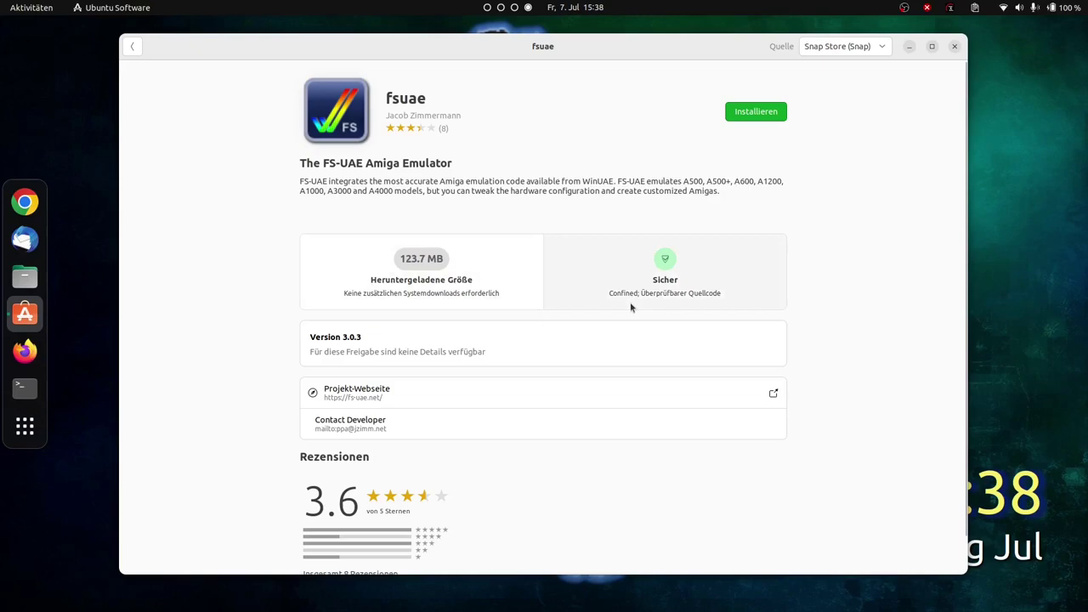
{"action": "left_click", "coordinate": [881, 49]}
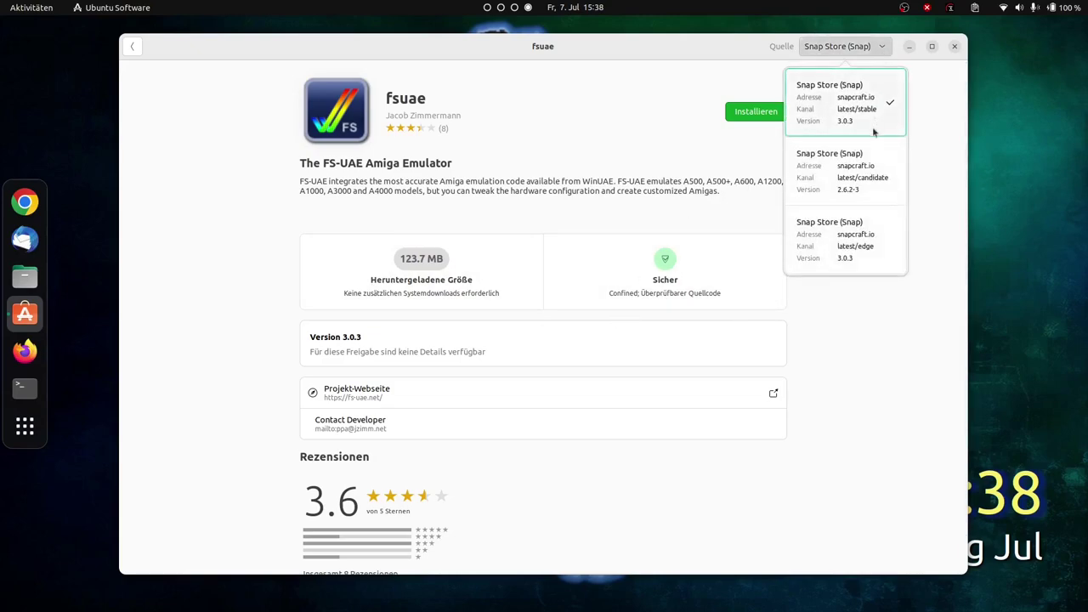
{"action": "left_click", "coordinate": [716, 57]}
Step: Go to the FS-UAE project website and show the Ubuntu repository instructions on its download page
{"action": "left_click", "coordinate": [351, 396]}
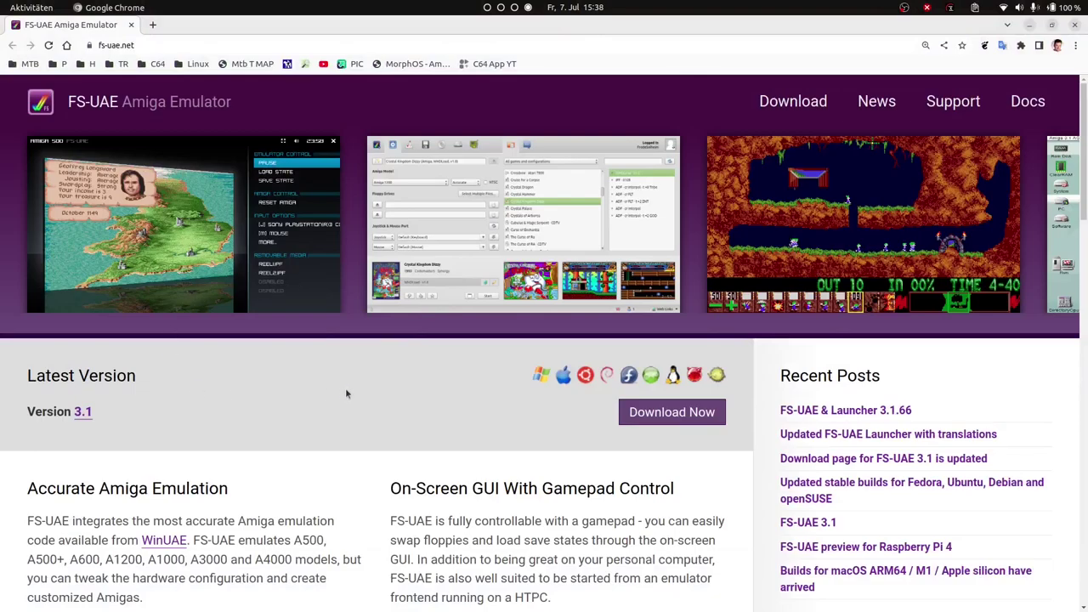
{"action": "scroll", "coordinate": [347, 394], "scroll_direction": "down", "scroll_amount": 1}
{"action": "scroll", "coordinate": [347, 394], "scroll_direction": "down", "scroll_amount": 2}
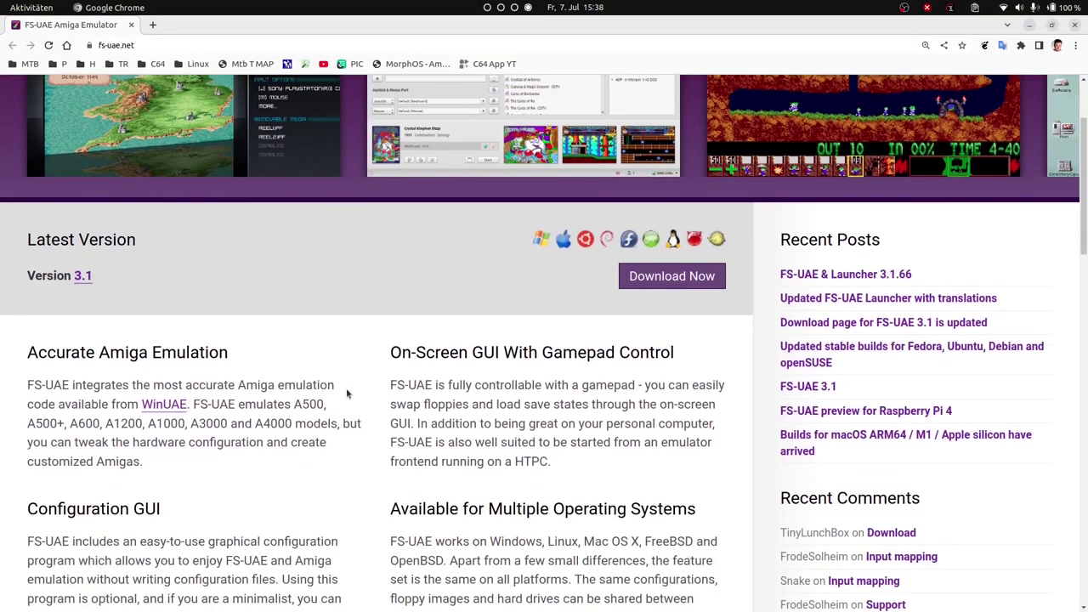
{"action": "scroll", "coordinate": [347, 393], "scroll_direction": "up", "scroll_amount": 3}
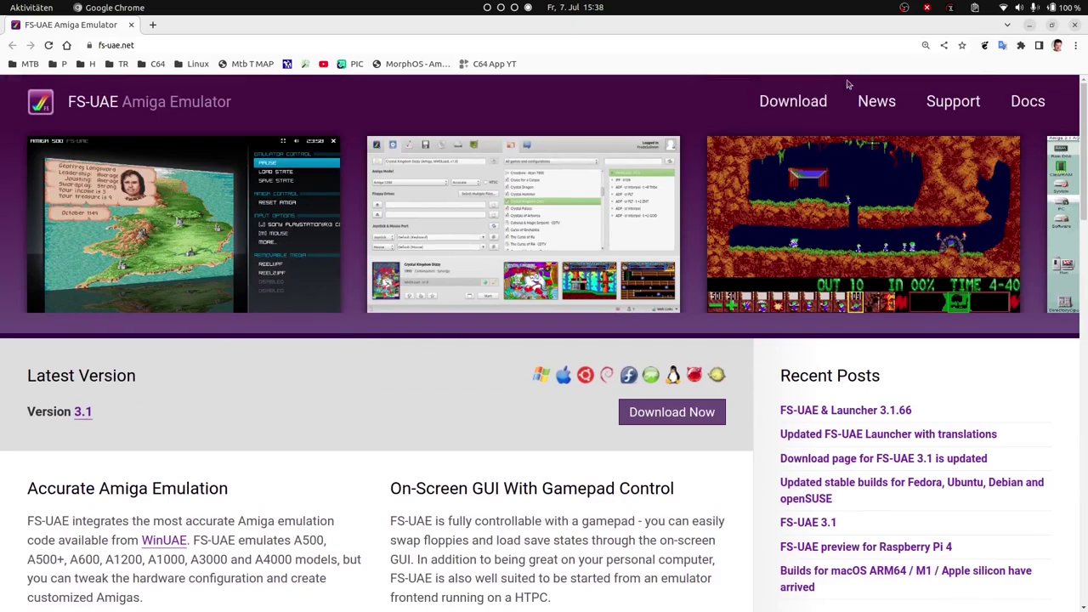
{"action": "left_click", "coordinate": [783, 105]}
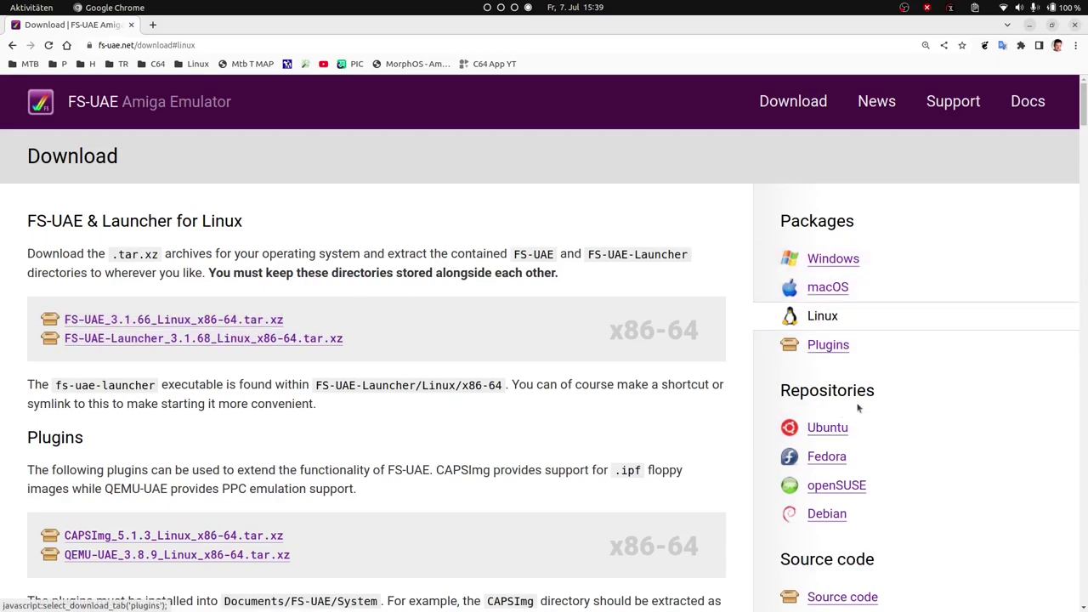
{"action": "left_click", "coordinate": [818, 428]}
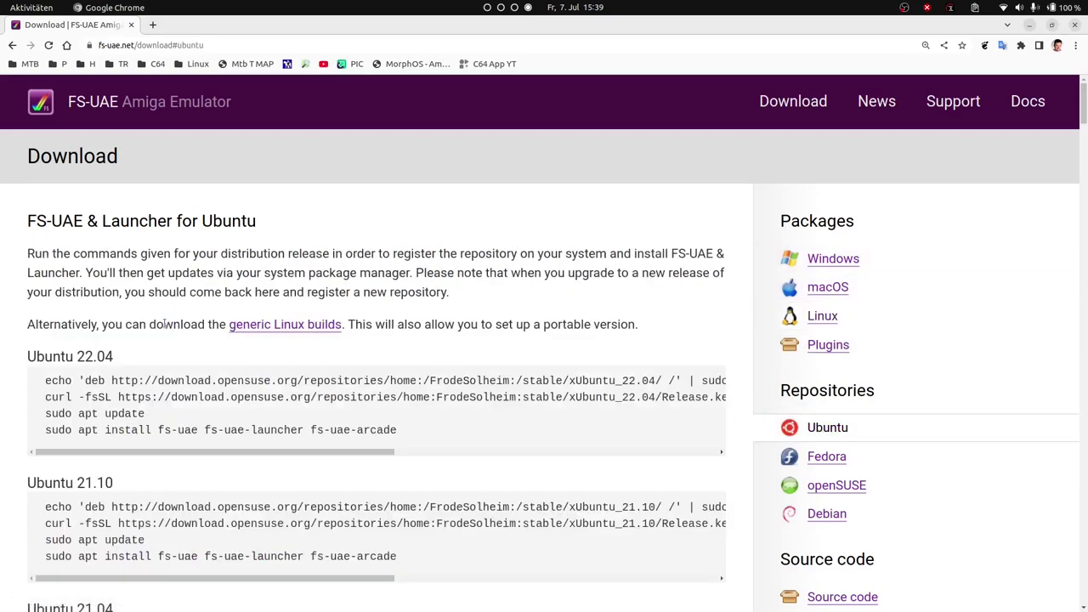
Step: Copy the complete echo command line from the Ubuntu 22.04 installation instructions
{"action": "left_click_drag", "start_coordinate": [44, 382], "coordinate": [514, 379]}
{"action": "right_click", "coordinate": [447, 384]}
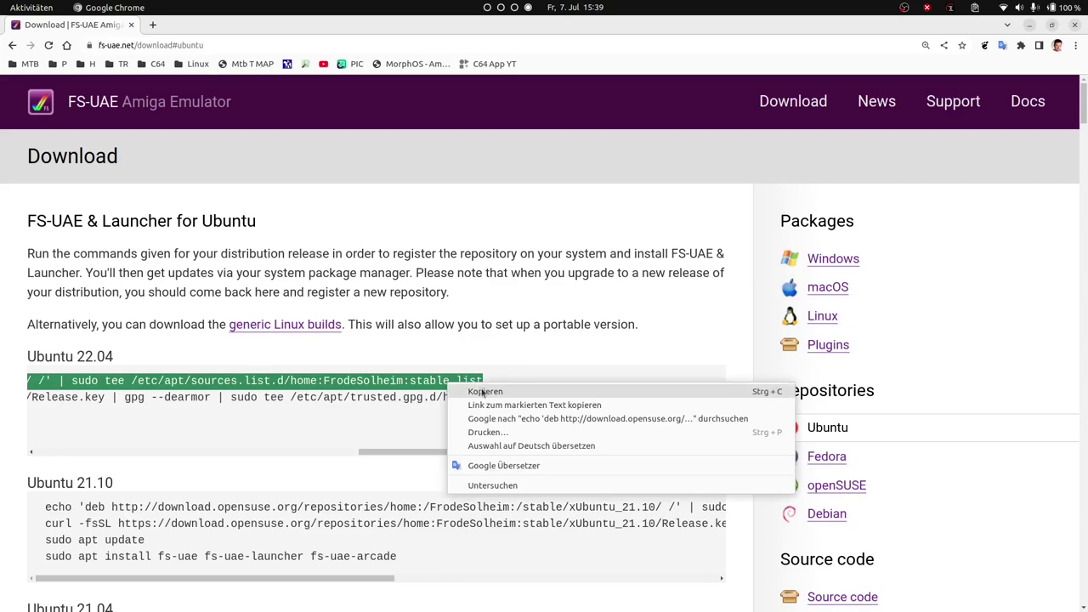
{"action": "left_click", "coordinate": [483, 392]}
Step: Switch to a new Terminal window, enlarge its text by three levels and clear the screen
{"action": "left_click", "coordinate": [26, 389]}
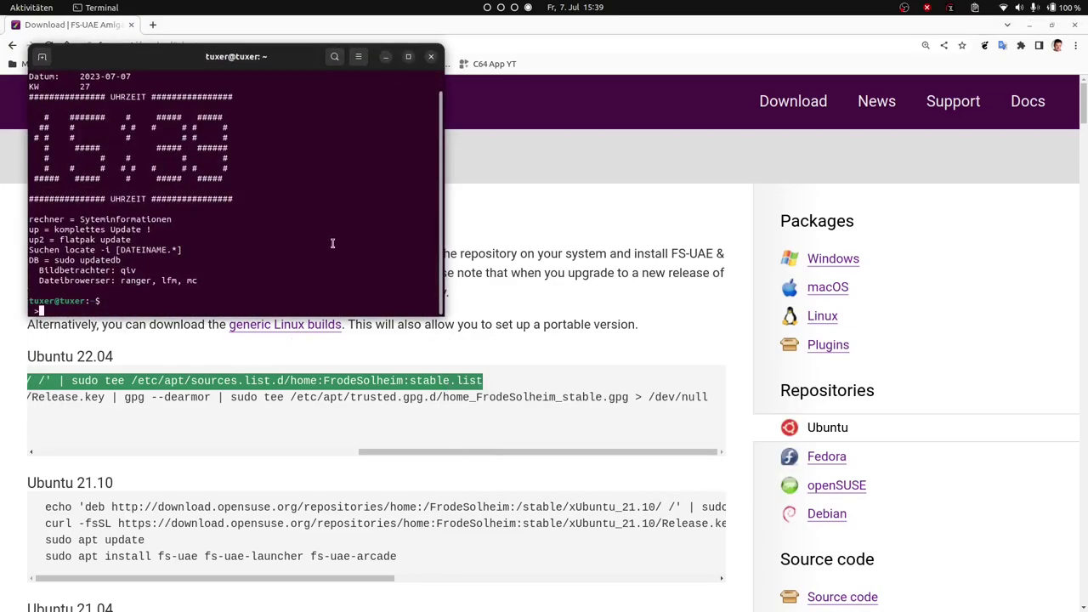
{"action": "key", "text": "ctrl+plus"}
{"action": "key", "text": "ctrl+plus"}
{"action": "key", "text": "ctrl+plus"}
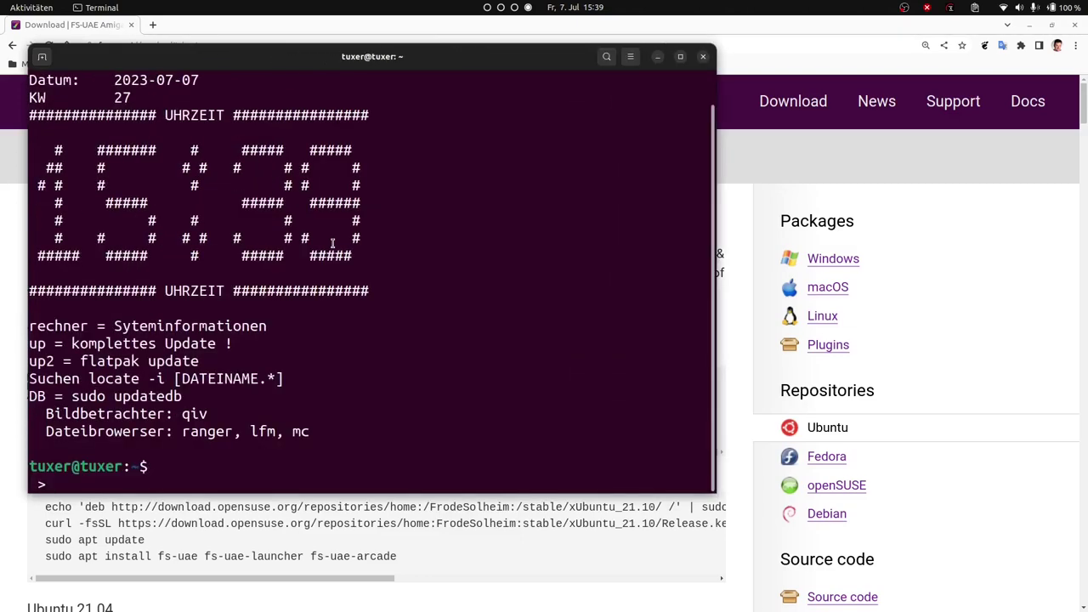
{"action": "key", "text": "ctrl+l"}
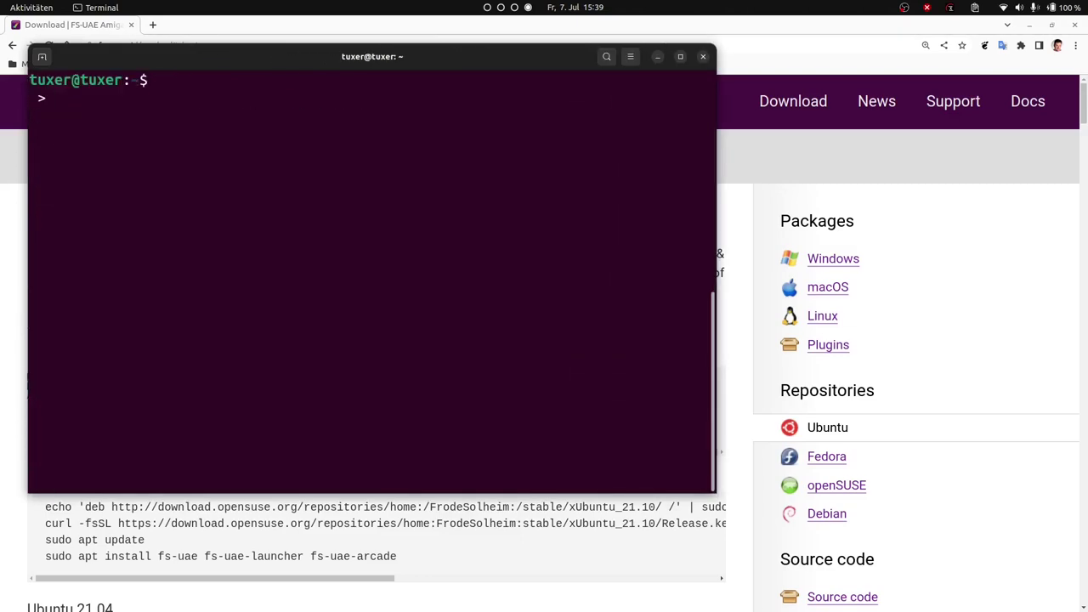
Step: Paste the copied repository command at the prompt and widen the terminal window to nearly the full screen
{"action": "right_click", "coordinate": [328, 228]}
{"action": "left_click", "coordinate": [372, 266]}
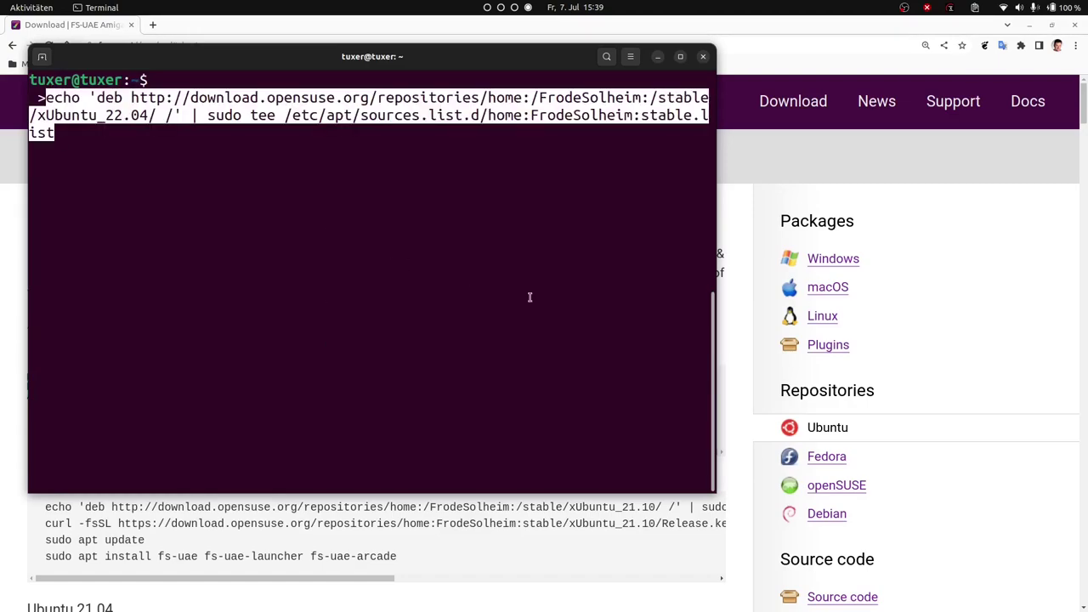
{"action": "left_click_drag", "start_coordinate": [715, 491], "coordinate": [1013, 492]}
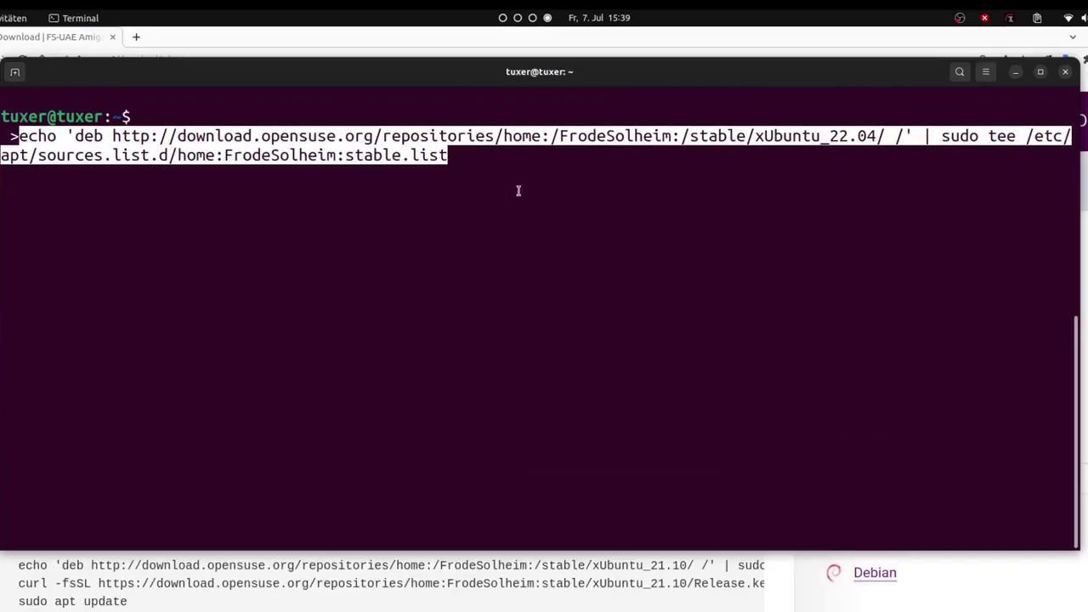
Step: Walk through the parts of the pasted repository command, from the echo 'deb' entry to the sudo tee target file
{"action": "key", "text": "Left"}
{"action": "key", "text": "Left"}
{"action": "key", "text": "ctrl+Left"}
{"action": "key", "text": "ctrl+Left"}
{"action": "key", "text": "ctrl+Left"}
{"action": "key", "text": "ctrl+Left"}
{"action": "key", "text": "ctrl+Left"}
{"action": "key", "text": "ctrl+Left"}
{"action": "key", "text": "ctrl+Left"}
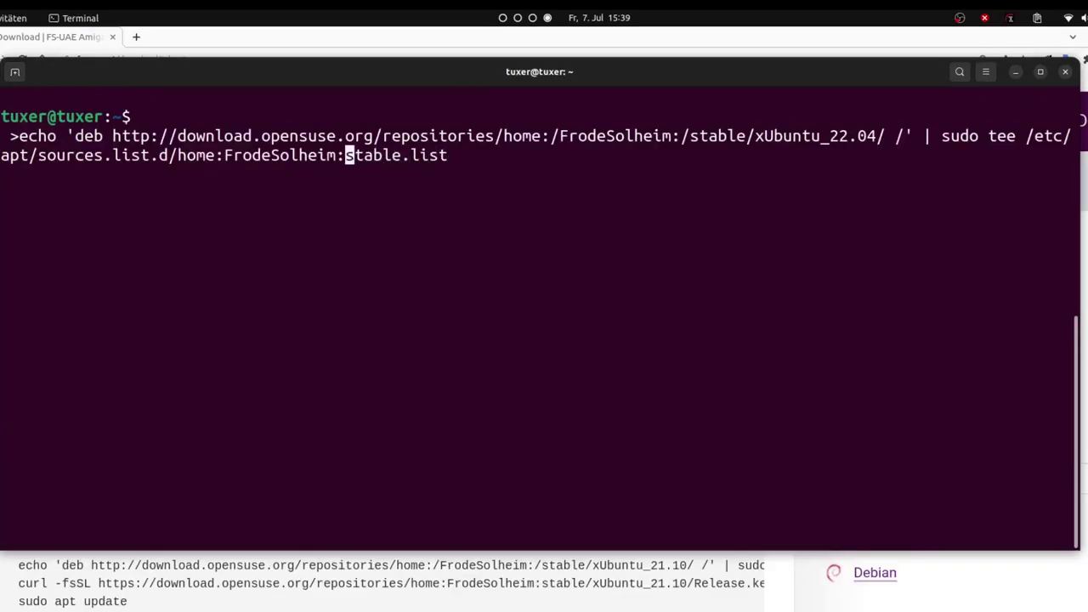
{"action": "key", "text": "ctrl+Left"}
{"action": "key", "text": "ctrl+Left"}
{"action": "key", "text": "ctrl+Left"}
{"action": "key", "text": "ctrl+Left"}
{"action": "key", "text": "ctrl+Left"}
{"action": "key", "text": "ctrl+Left"}
{"action": "key", "text": "ctrl+Left"}
{"action": "key", "text": "ctrl+Left"}
{"action": "key", "text": "ctrl+Left"}
{"action": "key", "text": "ctrl+Left"}
{"action": "key", "text": "ctrl+Left"}
{"action": "key", "text": "Right"}
{"action": "key", "text": "Right"}
{"action": "key", "text": "Right"}
{"action": "key", "text": "Right"}
{"action": "key", "text": "Right"}
{"action": "key", "text": "Right"}
{"action": "key", "text": "Right"}
{"action": "key", "text": "Right"}
{"action": "key", "text": "Right"}
{"action": "key", "text": "Right"}
{"action": "key", "text": "Right"}
{"action": "key", "text": "Right"}
{"action": "key", "text": "Right"}
{"action": "key", "text": "Right"}
{"action": "key", "text": "Right"}
{"action": "key", "text": "Right"}
{"action": "key", "text": "Right"}
{"action": "key", "text": "Right"}
{"action": "key", "text": "Right"}
{"action": "key", "text": "Right"}
{"action": "key", "text": "Right"}
{"action": "key", "text": "Right"}
{"action": "key", "text": "Right"}
{"action": "key", "text": "Right"}
{"action": "key", "text": "Right"}
{"action": "key", "text": "Right"}
{"action": "key", "text": "Right"}
{"action": "key", "text": "Right"}
{"action": "key", "text": "Right"}
{"action": "key", "text": "Right"}
{"action": "key", "text": "Right"}
{"action": "key", "text": "Right"}
{"action": "key", "text": "Right"}
{"action": "key", "text": "Right"}
{"action": "key", "text": "Right"}
{"action": "key", "text": "Right"}
{"action": "key", "text": "Right"}
{"action": "key", "text": "Right"}
{"action": "key", "text": "Right"}
{"action": "key", "text": "Right"}
{"action": "key", "text": "ctrl+Right"}
{"action": "key", "text": "ctrl+Right"}
{"action": "key", "text": "ctrl+Right"}
{"action": "key", "text": "ctrl+Right"}
{"action": "key", "text": "ctrl+Right"}
{"action": "key", "text": "ctrl+Right"}
{"action": "key", "text": "ctrl+Right"}
{"action": "key", "text": "ctrl+Right"}
{"action": "key", "text": "Right"}
{"action": "key", "text": "Right"}
{"action": "key", "text": "Right"}
{"action": "key", "text": "Right"}
{"action": "key", "text": "Right"}
{"action": "key", "text": "Right"}
{"action": "key", "text": "Right"}
{"action": "key", "text": "Right"}
{"action": "key", "text": "Right"}
{"action": "key", "text": "Right"}
{"action": "key", "text": "Right"}
{"action": "key", "text": "Right"}
{"action": "key", "text": "Right"}
{"action": "key", "text": "Right"}
{"action": "key", "text": "Right"}
{"action": "key", "text": "Right"}
{"action": "key", "text": "Right"}
{"action": "key", "text": "Right"}
{"action": "key", "text": "Right"}
{"action": "key", "text": "Right"}
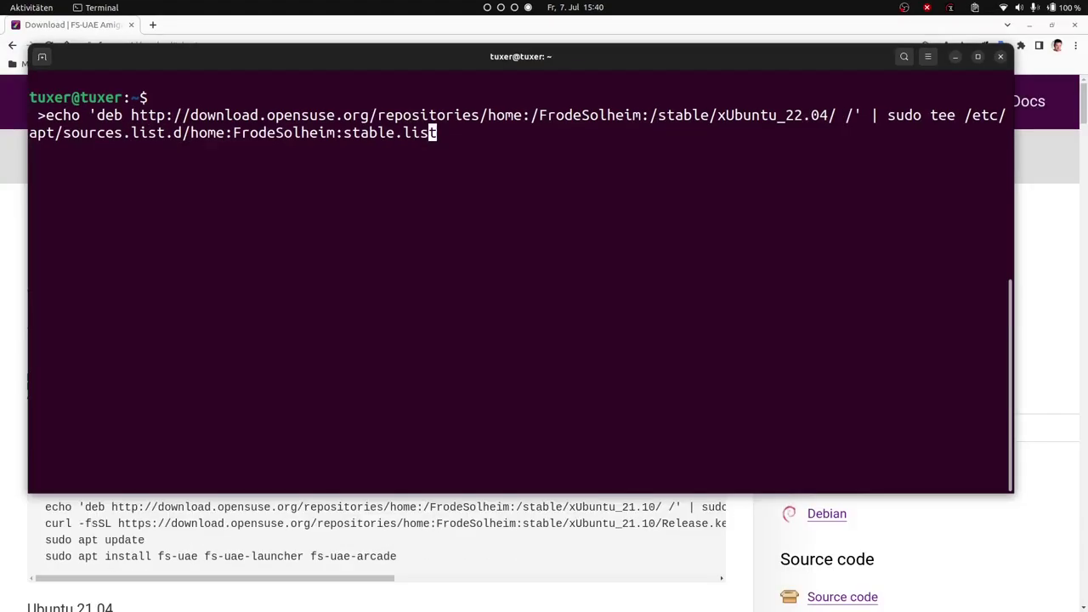
Step: Examine the sources.list.d target path at the end of the pasted repository command
{"action": "key", "text": "Left"}
{"action": "key", "text": "Left"}
{"action": "key", "text": "Left"}
{"action": "key", "text": "Left"}
{"action": "key", "text": "Left"}
{"action": "key", "text": "Left"}
{"action": "key", "text": "Left"}
{"action": "key", "text": "Left"}
{"action": "key", "text": "Left"}
{"action": "key", "text": "Left"}
{"action": "key", "text": "Left"}
{"action": "key", "text": "Left"}
{"action": "key", "text": "Left"}
{"action": "key", "text": "Left"}
{"action": "key", "text": "Left"}
{"action": "key", "text": "Left"}
{"action": "key", "text": "Left"}
{"action": "key", "text": "Left"}
{"action": "key", "text": "Left"}
{"action": "key", "text": "Left"}
{"action": "key", "text": "Left"}
{"action": "key", "text": "Left"}
{"action": "key", "text": "Left"}
{"action": "key", "text": "Left"}
{"action": "key", "text": "Left"}
{"action": "key", "text": "Left"}
{"action": "key", "text": "Left"}
{"action": "key", "text": "Left"}
{"action": "key", "text": "Left"}
{"action": "key", "text": "Left"}
{"action": "key", "text": "Left"}
{"action": "key", "text": "Left"}
{"action": "key", "text": "Right"}
{"action": "key", "text": "Right"}
{"action": "key", "text": "Right"}
{"action": "key", "text": "Right"}
{"action": "key", "text": "Right"}
{"action": "key", "text": "Right"}
{"action": "key", "text": "Right"}
{"action": "key", "text": "Right"}
{"action": "key", "text": "Right"}
{"action": "key", "text": "Right"}
{"action": "key", "text": "Right"}
{"action": "key", "text": "Right"}
{"action": "key", "text": "Right"}
{"action": "key", "text": "Right"}
{"action": "key", "text": "Right"}
{"action": "key", "text": "Right"}
{"action": "key", "text": "Right"}
{"action": "key", "text": "Right"}
{"action": "key", "text": "Right"}
{"action": "key", "text": "Right"}
{"action": "key", "text": "Right"}
{"action": "key", "text": "Right"}
{"action": "key", "text": "Right"}
{"action": "key", "text": "Right"}
{"action": "key", "text": "Right"}
{"action": "key", "text": "Right"}
{"action": "key", "text": "Right"}
{"action": "key", "text": "Right"}
{"action": "key", "text": "Right"}
{"action": "key", "text": "Right"}
{"action": "key", "text": "Right"}
{"action": "key", "text": "Right"}
{"action": "key", "text": "Right"}
{"action": "key", "text": "Right"}
{"action": "key", "text": "Right"}
{"action": "key", "text": "Right"}
{"action": "key", "text": "Right"}
{"action": "key", "text": "Right"}
{"action": "key", "text": "Right"}
{"action": "key", "text": "Right"}
{"action": "key", "text": "Right"}
{"action": "key", "text": "Right"}
{"action": "key", "text": "Right"}
Step: Run the echo repository command and authenticate with the sudo password
{"action": "key", "text": "Return"}
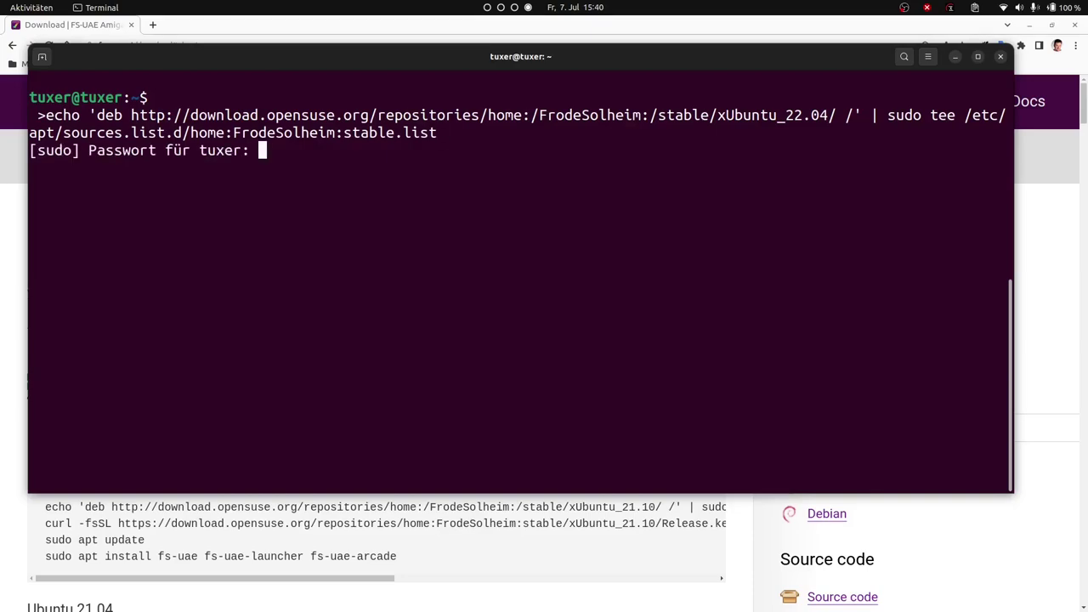
{"action": "key", "text": "Return"}
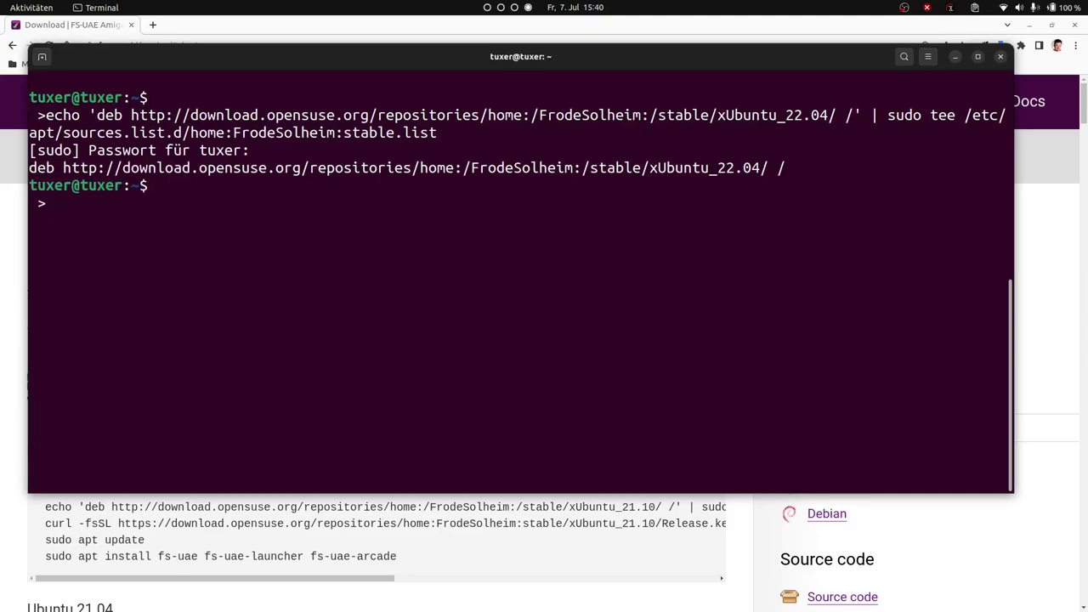
Step: Switch to Chrome and copy the complete curl Release.key command line from the Ubuntu 22.04 instructions
{"action": "left_click", "coordinate": [25, 524]}
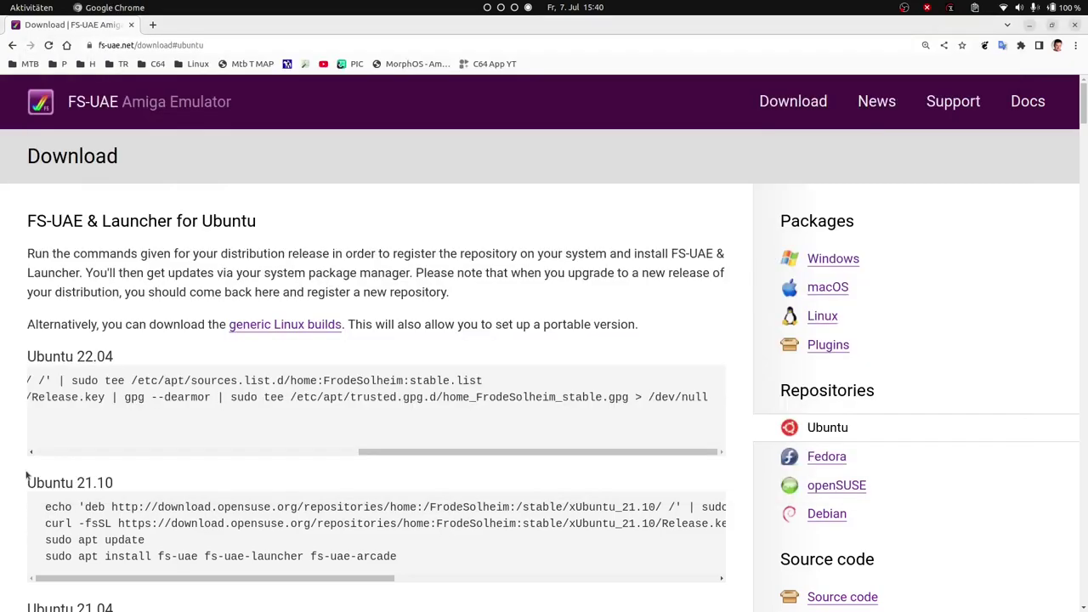
{"action": "left_click_drag", "start_coordinate": [374, 451], "coordinate": [43, 451]}
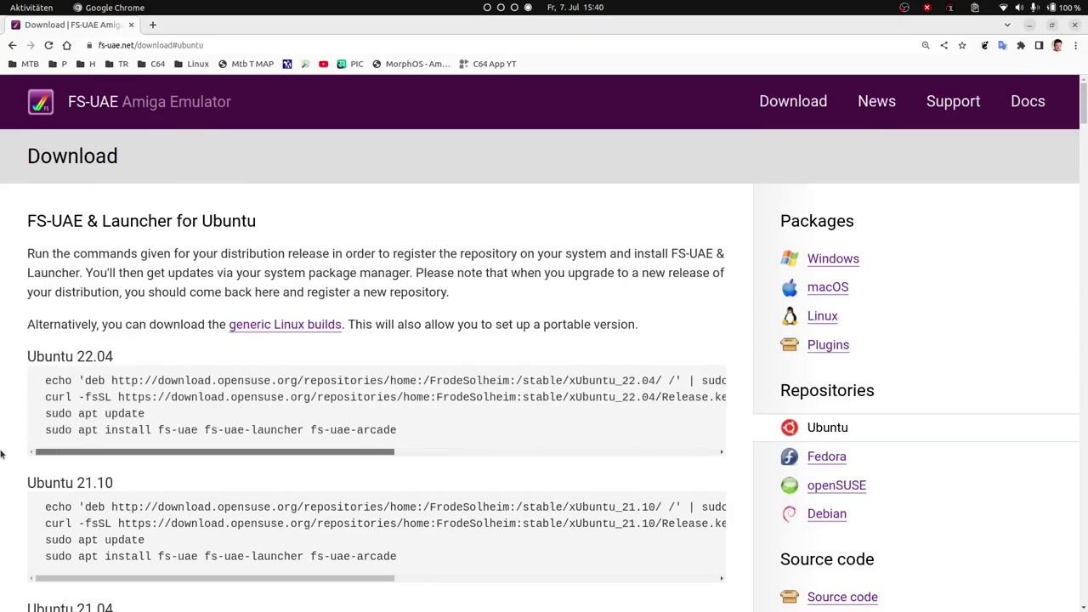
{"action": "left_click_drag", "start_coordinate": [45, 396], "coordinate": [705, 396]}
{"action": "right_click", "coordinate": [706, 397]}
{"action": "left_click", "coordinate": [728, 413]}
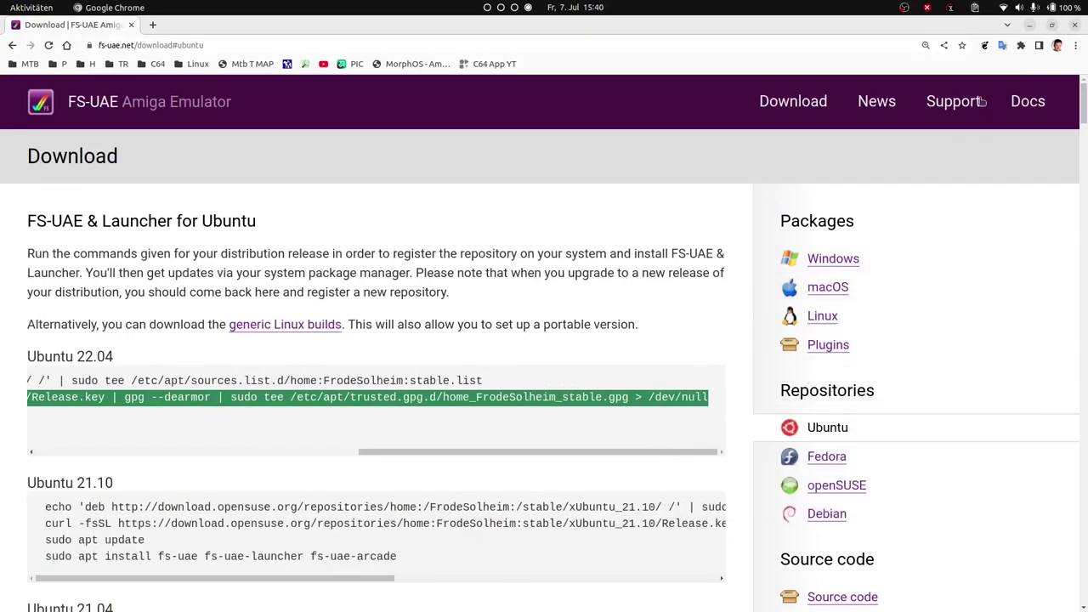
Step: Minimize Chrome, then paste the copied curl key command at the Terminal prompt and run it
{"action": "left_click", "coordinate": [1028, 25]}
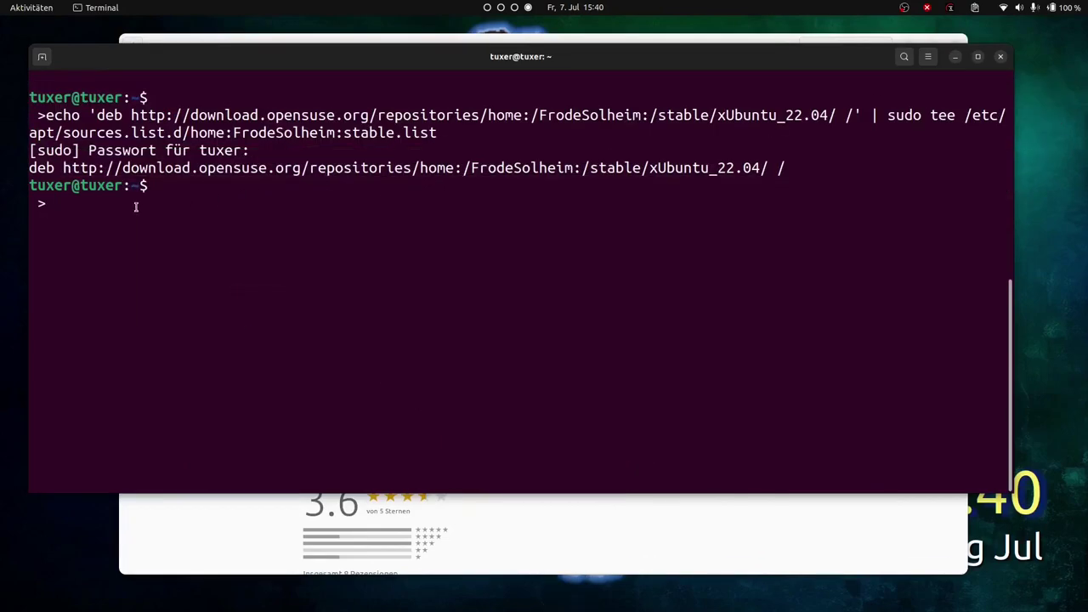
{"action": "right_click", "coordinate": [137, 206]}
{"action": "left_click", "coordinate": [174, 245]}
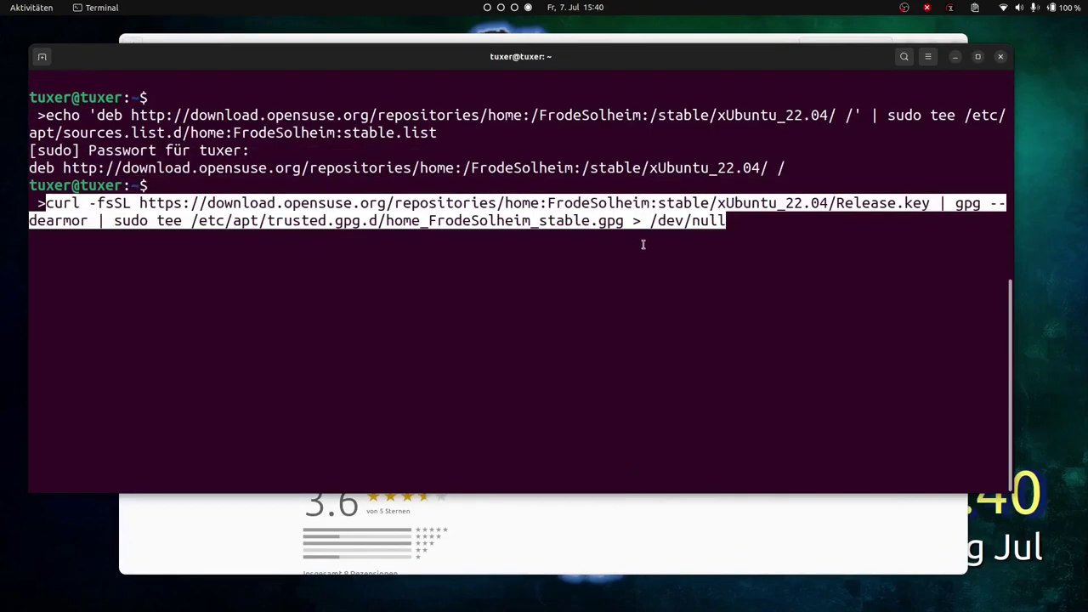
{"action": "key", "text": "Return"}
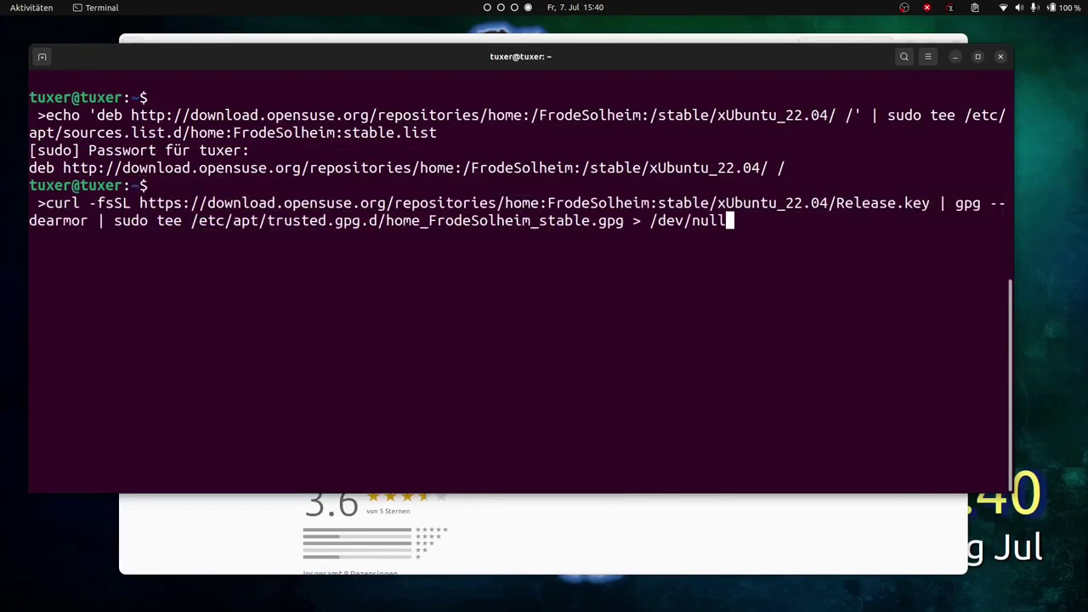
{"action": "key", "text": "Return"}
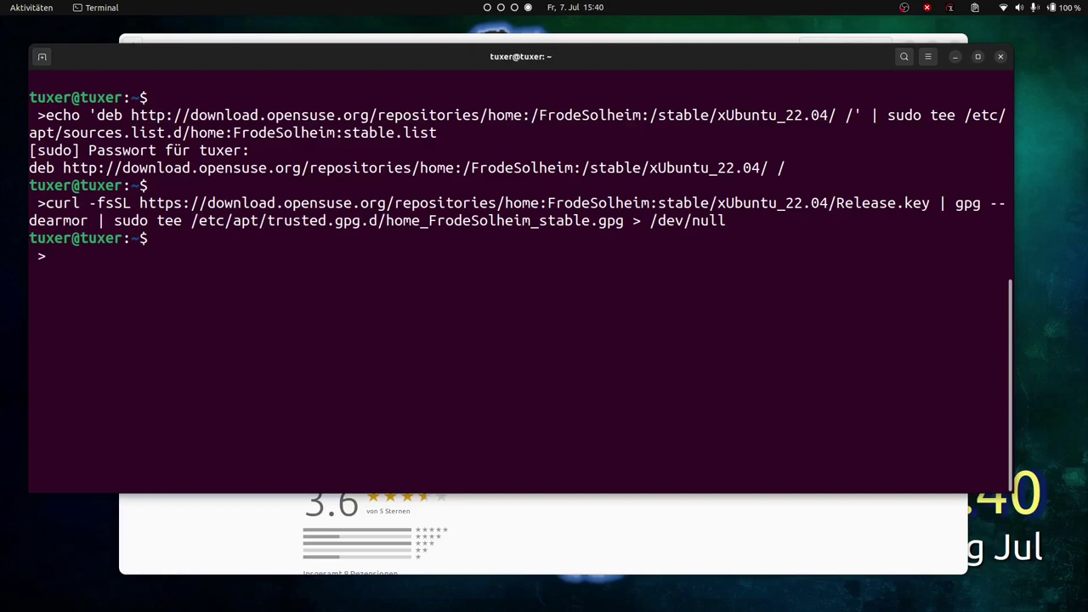
Step: Switch to Chrome and examine the sudo apt update and sudo apt install lines under Ubuntu 22.04
{"action": "mouse_move", "coordinate": [12, 384]}
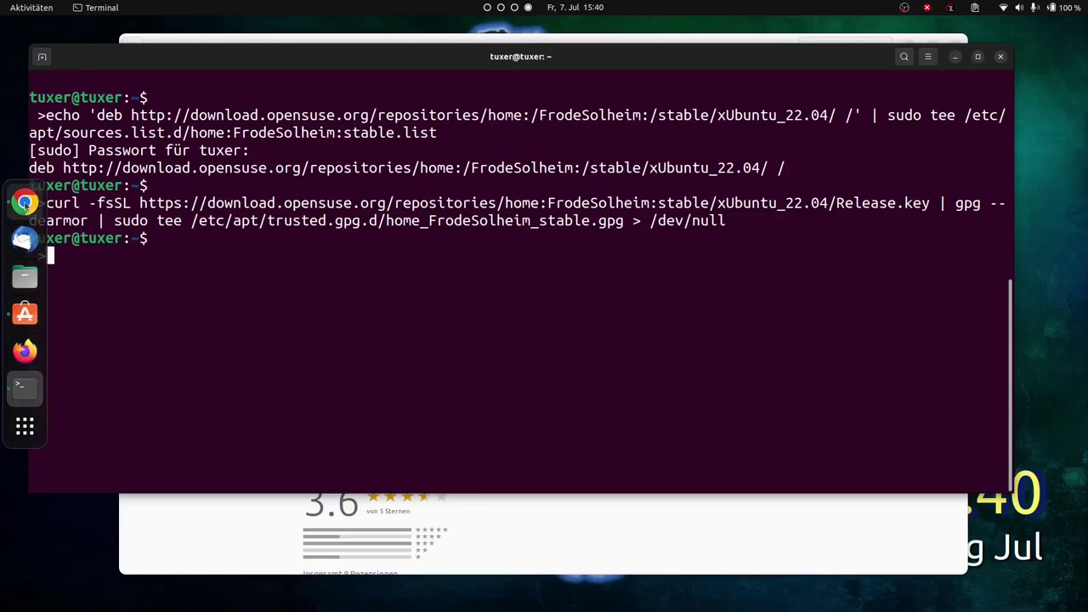
{"action": "left_click", "coordinate": [24, 201]}
{"action": "left_click", "coordinate": [155, 451]}
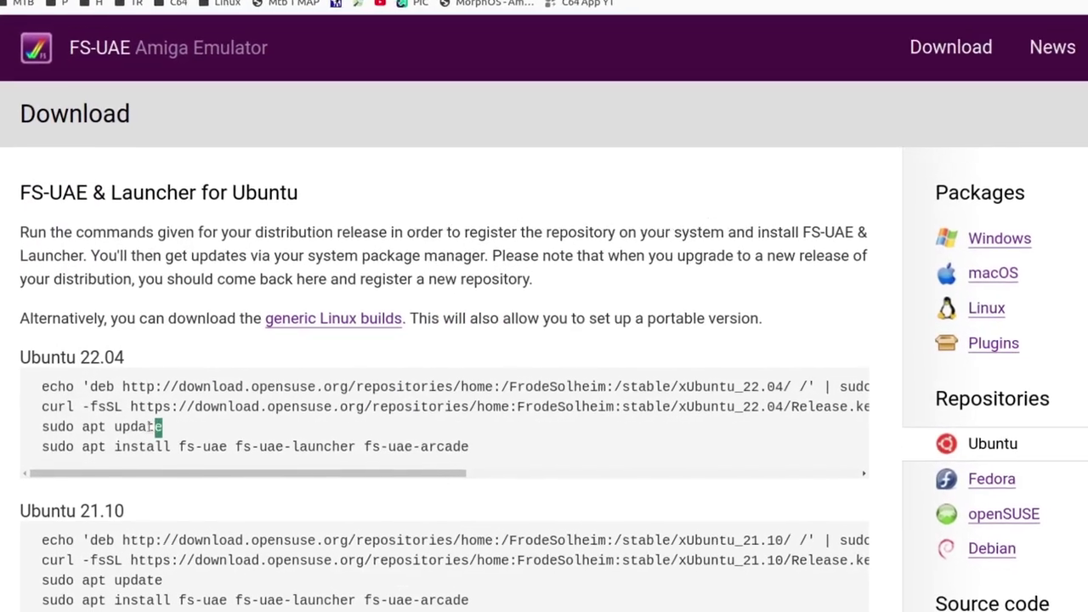
{"action": "left_click_drag", "start_coordinate": [142, 412], "coordinate": [45, 412]}
{"action": "left_click", "coordinate": [505, 465]}
{"action": "left_click_drag", "start_coordinate": [543, 462], "coordinate": [37, 460]}
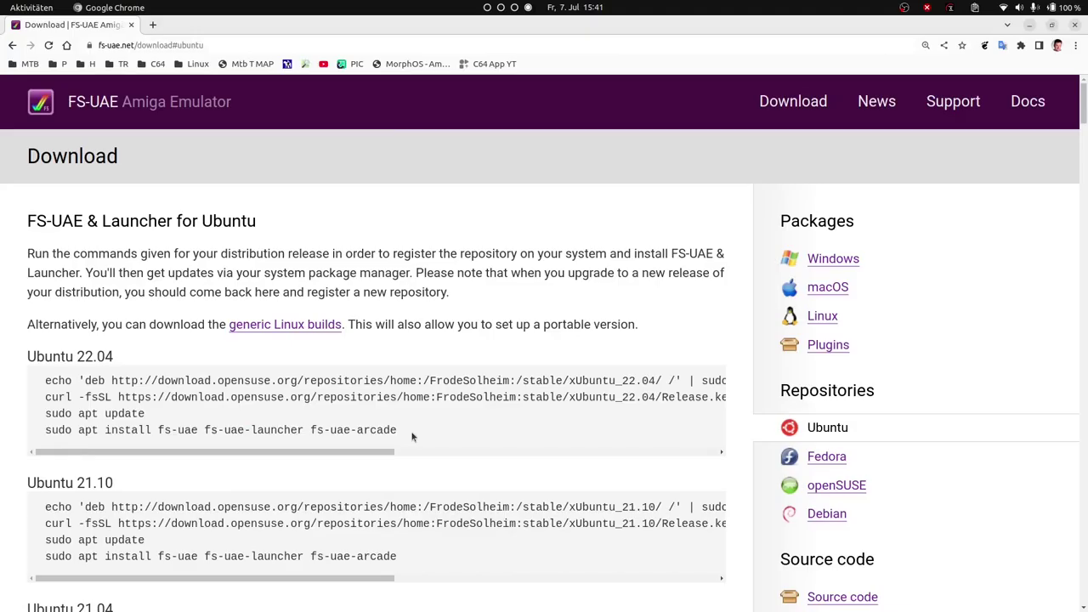
Step: Copy the whole Ubuntu 22.04 section, from its heading through the sudo apt install line, and clear the selection
{"action": "left_click_drag", "start_coordinate": [819, 439], "coordinate": [23, 282]}
{"action": "right_click", "coordinate": [43, 355]}
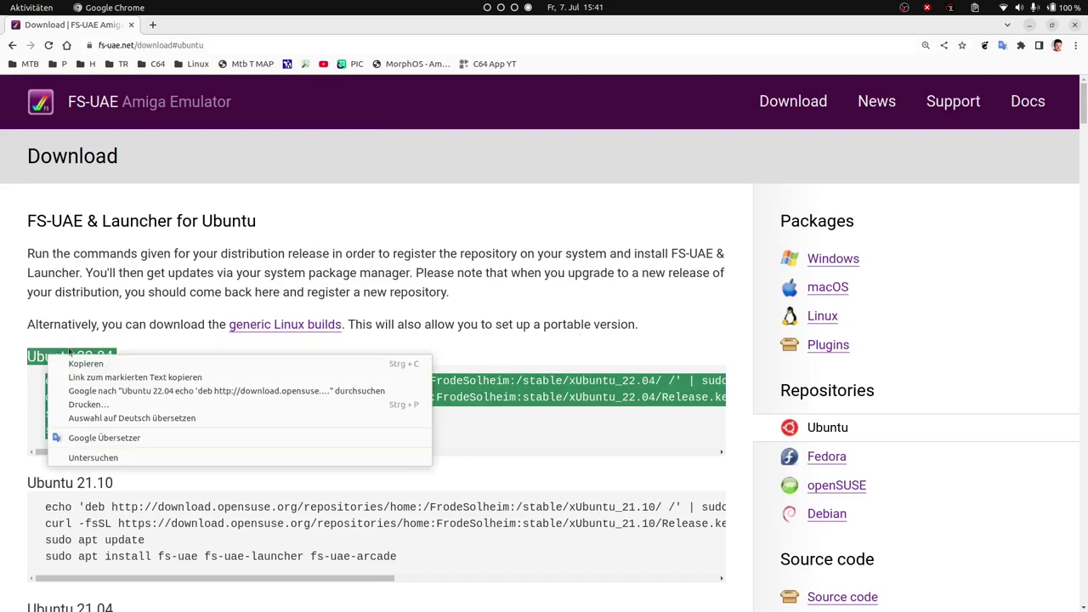
{"action": "left_click", "coordinate": [75, 362]}
{"action": "left_click", "coordinate": [428, 429]}
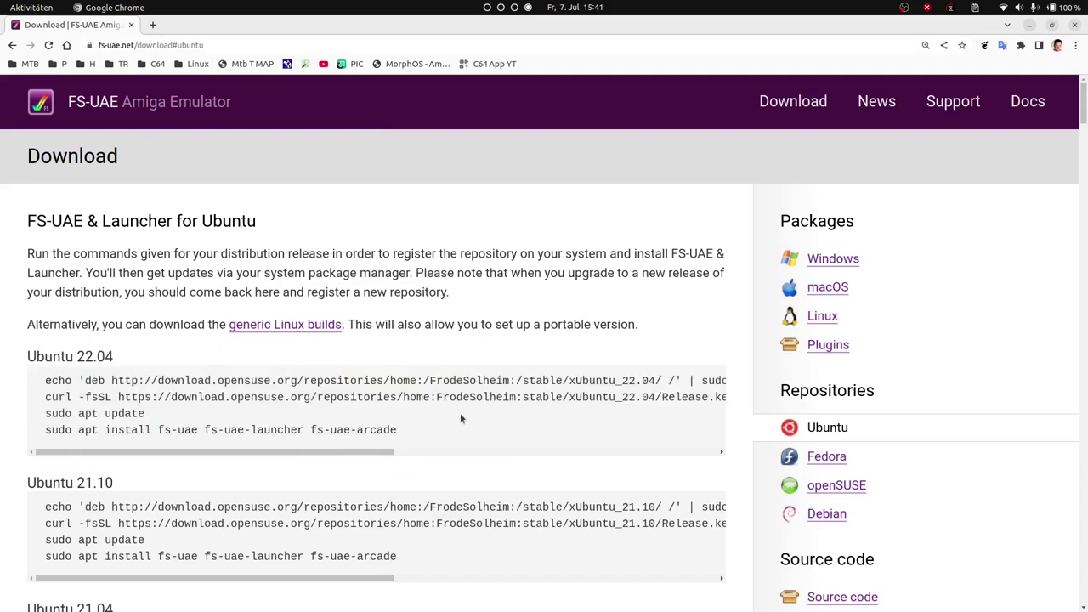
Step: Minimize Chrome and close the Terminal and Ubuntu Software windows
{"action": "left_click", "coordinate": [1028, 26]}
{"action": "left_click", "coordinate": [997, 45]}
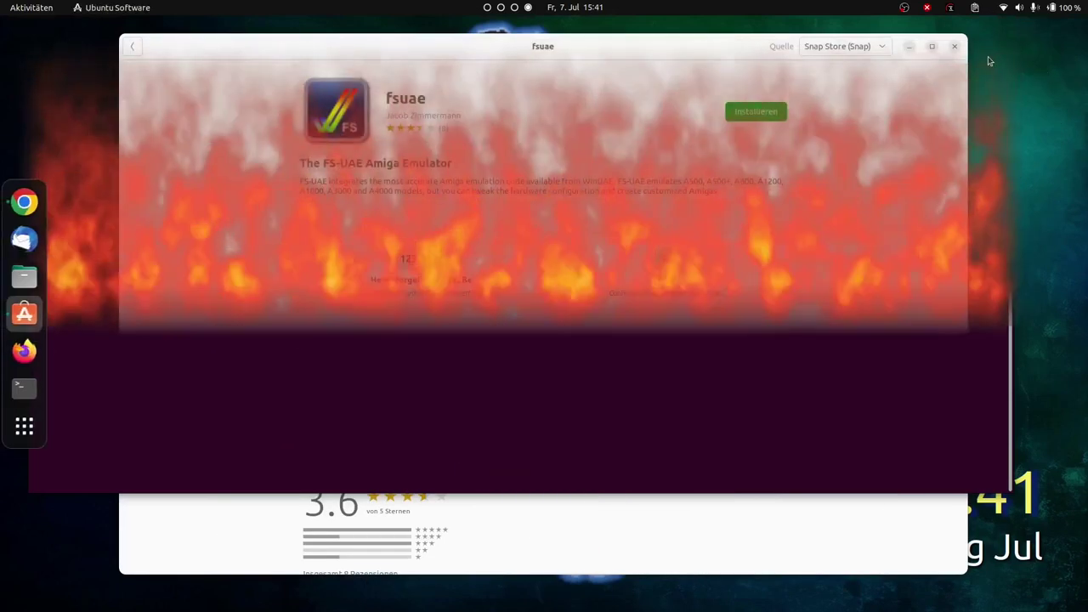
{"action": "left_click", "coordinate": [955, 46]}
Step: Launch FS-UAE Launcher from the installed applications and limit its list to Konfigurationen
{"action": "left_click", "coordinate": [23, 426]}
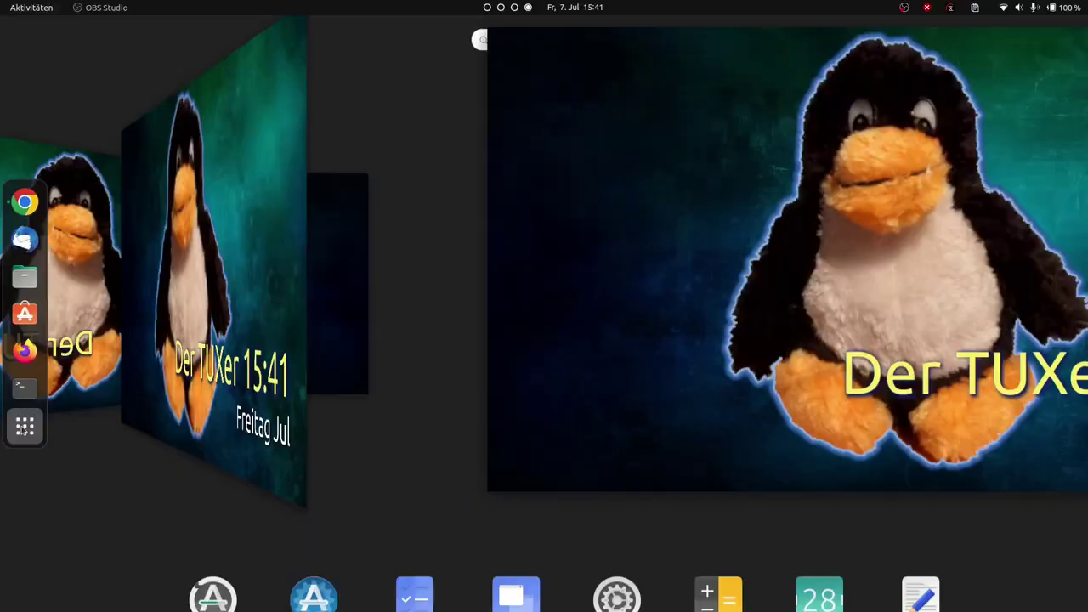
{"action": "scroll", "coordinate": [428, 340], "scroll_direction": "down", "scroll_amount": 3}
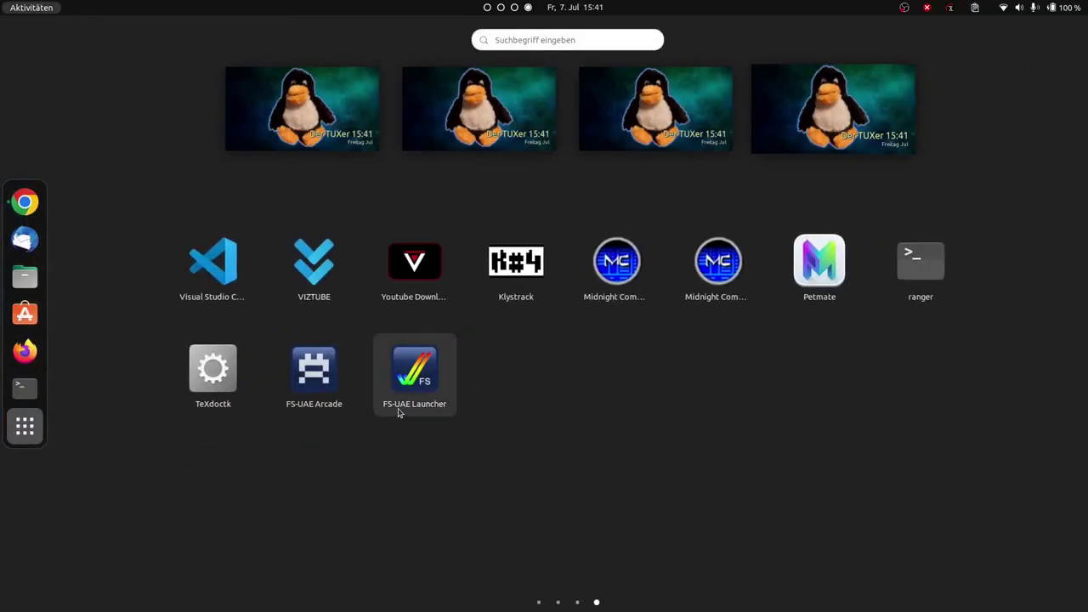
{"action": "left_click", "coordinate": [422, 374]}
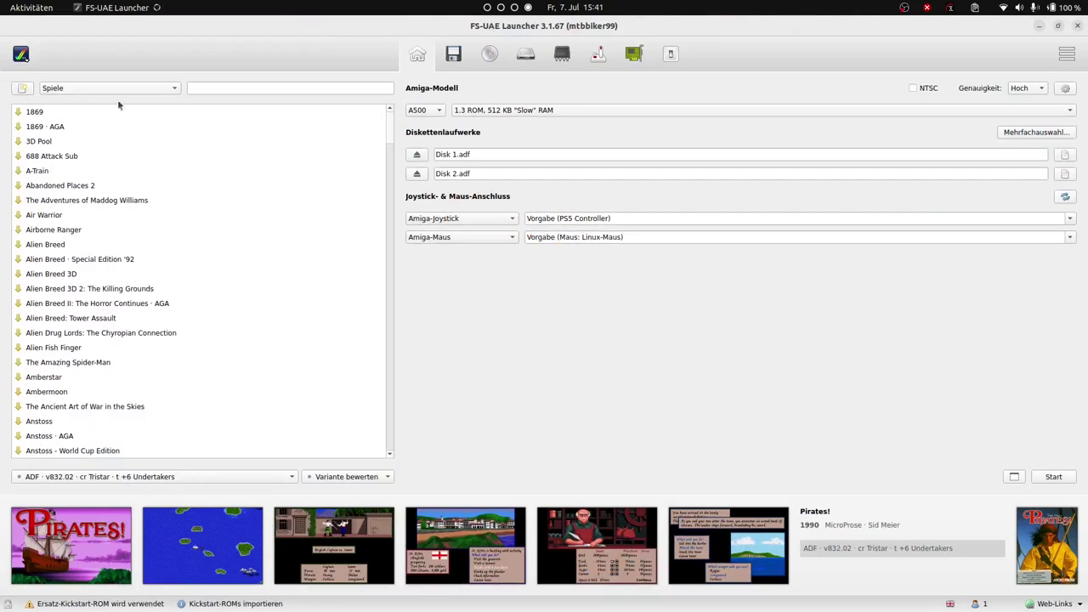
{"action": "left_click", "coordinate": [159, 89]}
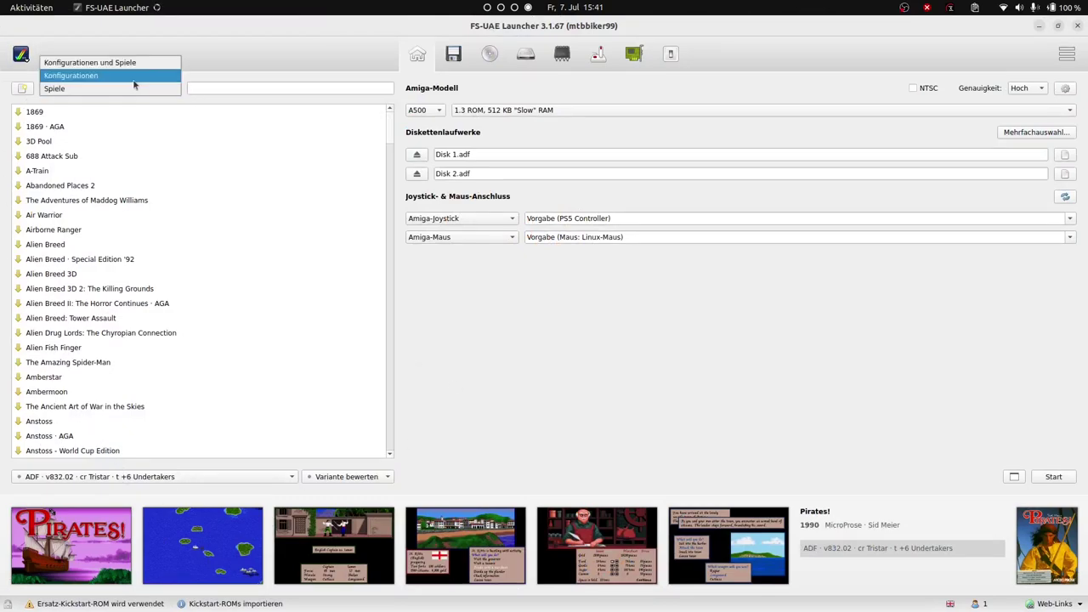
{"action": "left_click", "coordinate": [53, 75]}
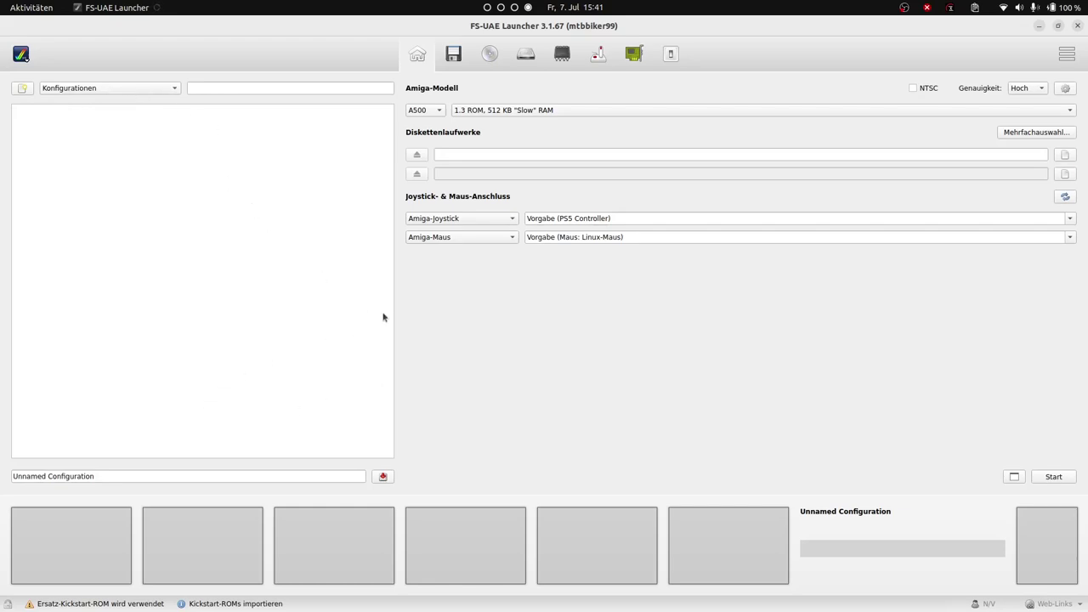
Step: Update the file database by scanning the FS-UAE, Configurations and Kickstarts folders, and close the dialog
{"action": "left_click", "coordinate": [23, 55]}
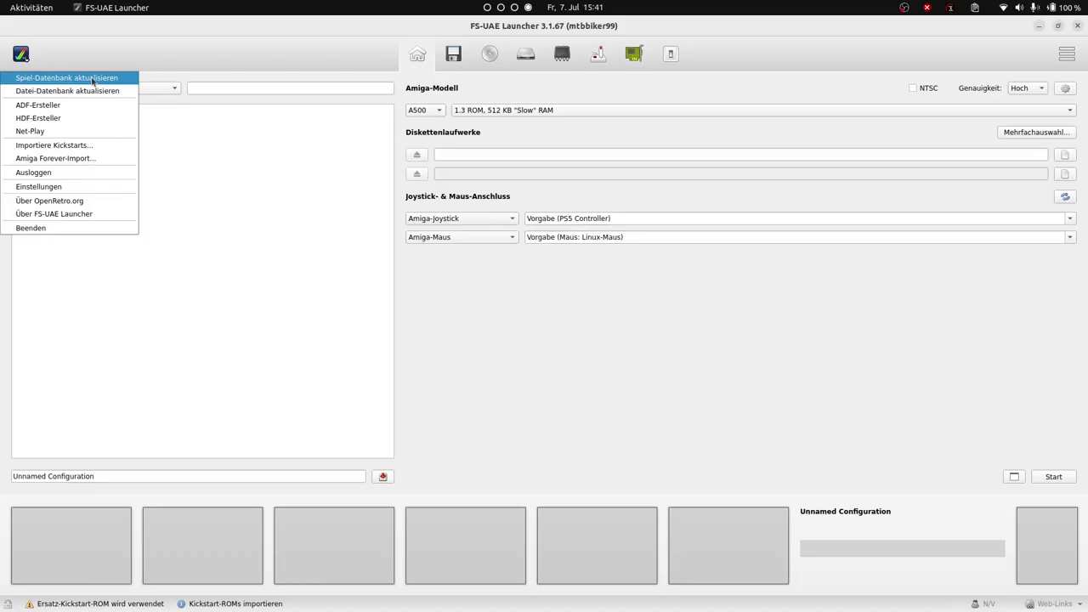
{"action": "left_click", "coordinate": [219, 185]}
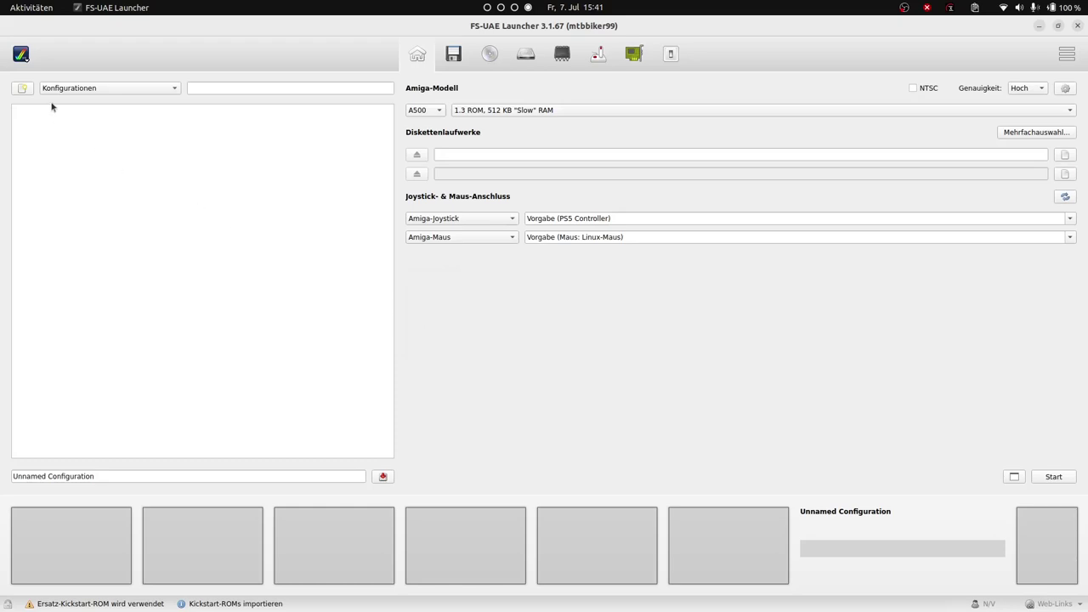
{"action": "left_click", "coordinate": [20, 55]}
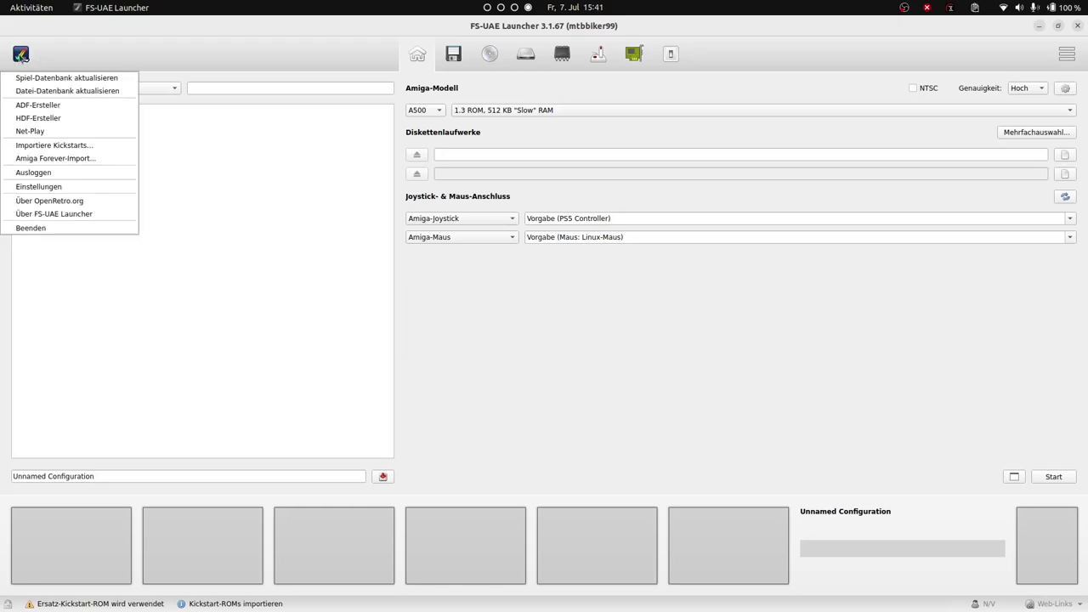
{"action": "left_click", "coordinate": [71, 94]}
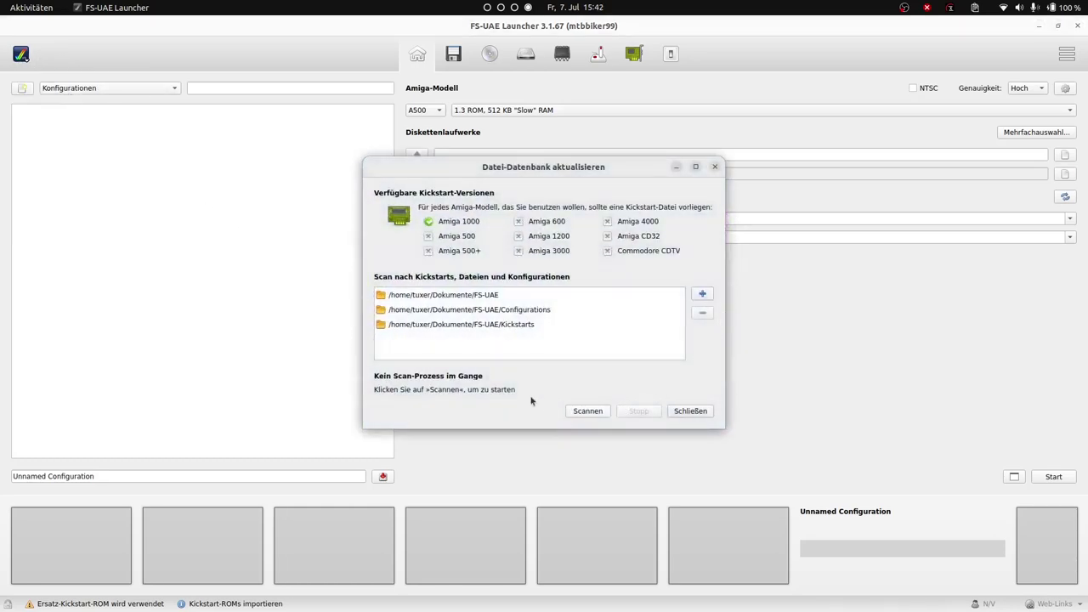
{"action": "left_click", "coordinate": [601, 413]}
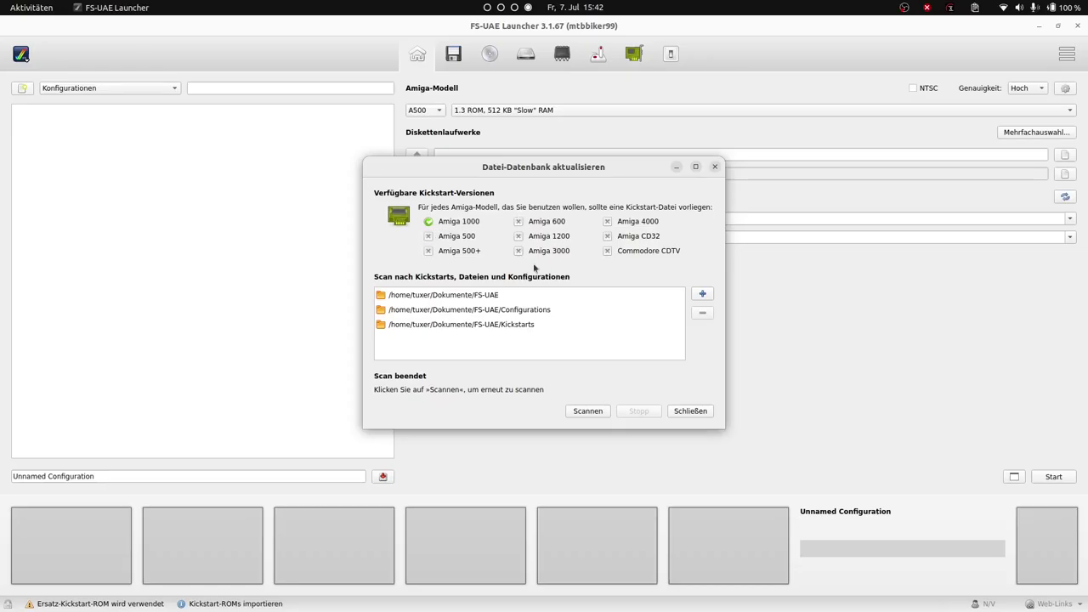
{"action": "left_click", "coordinate": [689, 412]}
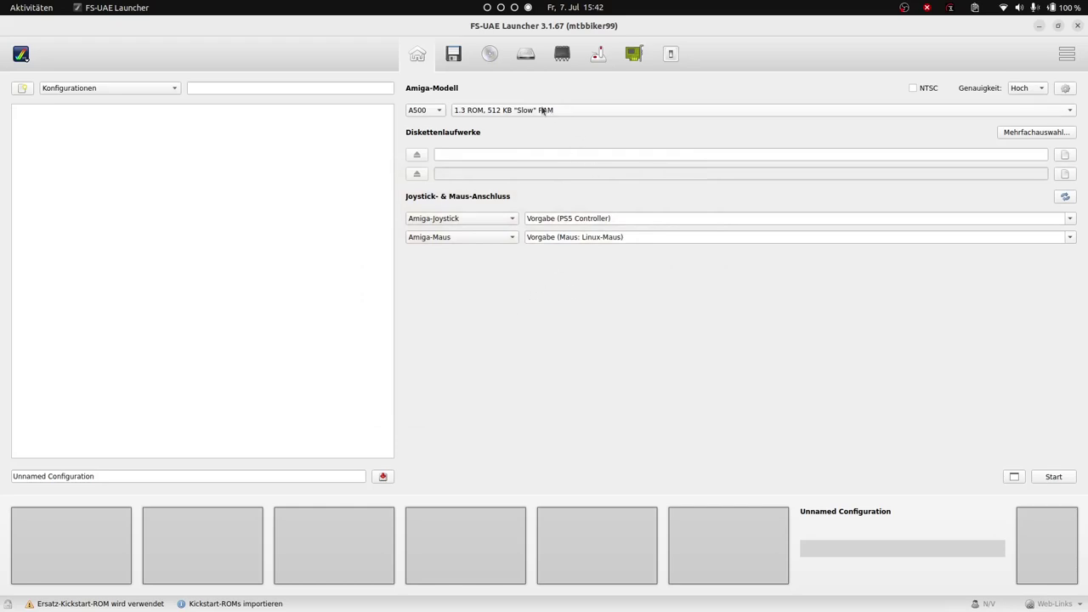
Step: Examine the Kickstart import dialog and its source folder chooser, and close both without importing
{"action": "left_click", "coordinate": [20, 53]}
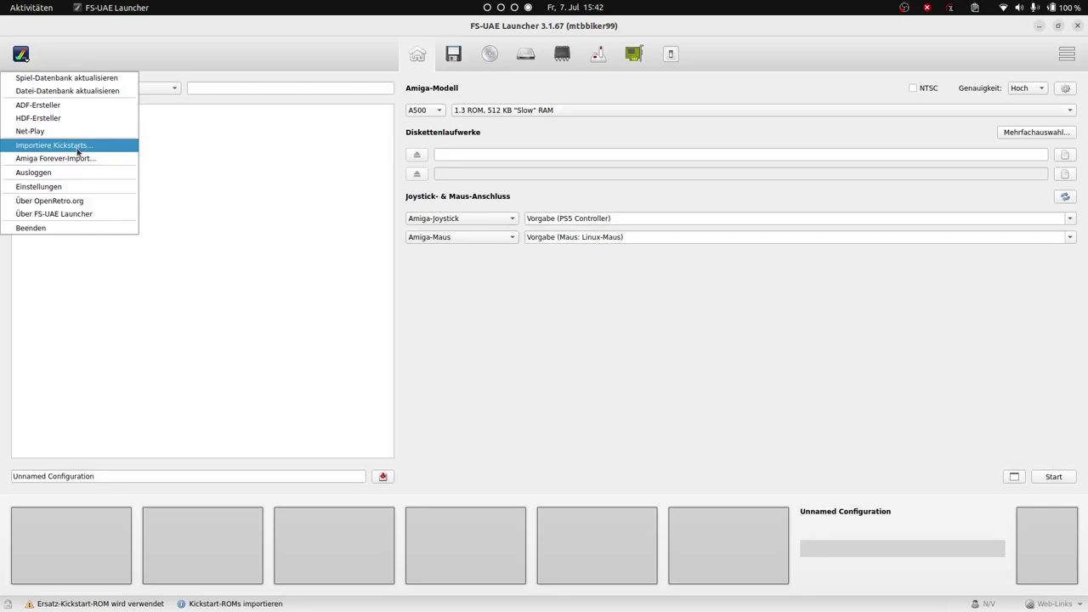
{"action": "left_click", "coordinate": [77, 146]}
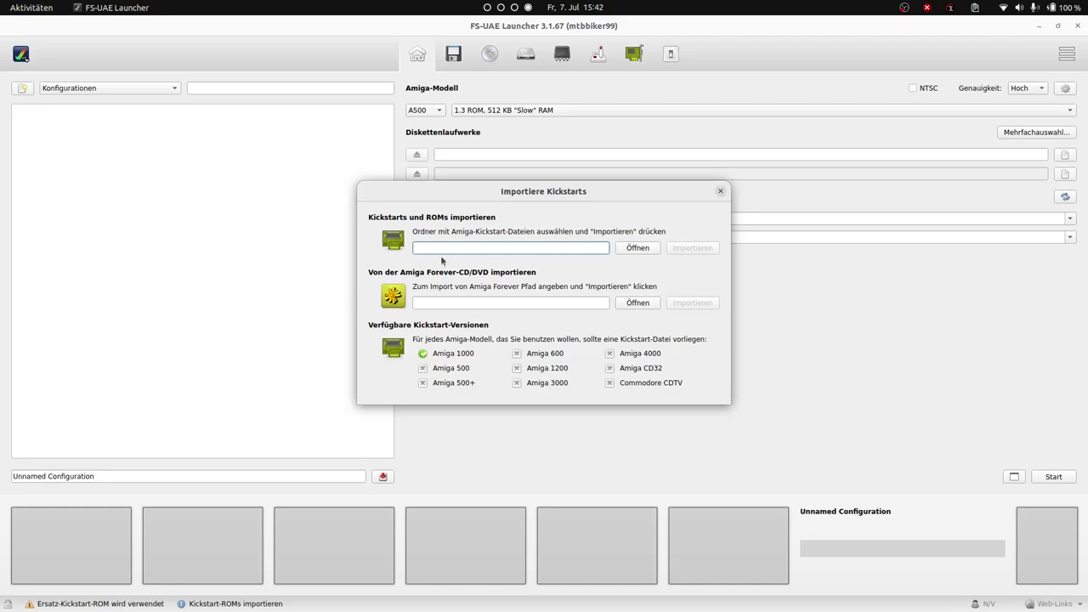
{"action": "left_click", "coordinate": [646, 248]}
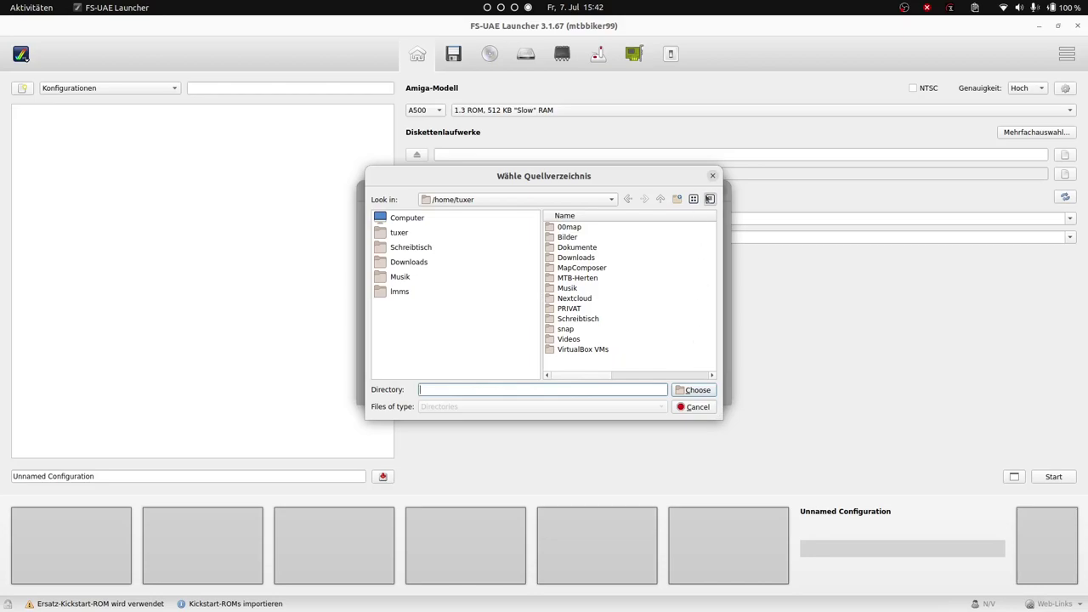
{"action": "left_click", "coordinate": [690, 407]}
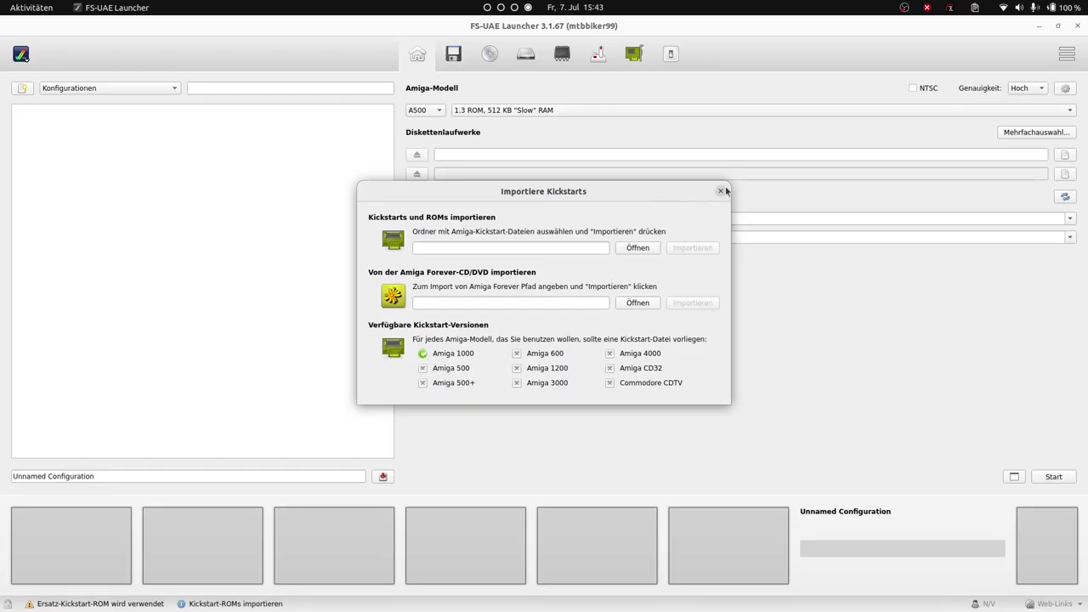
{"action": "left_click", "coordinate": [720, 190]}
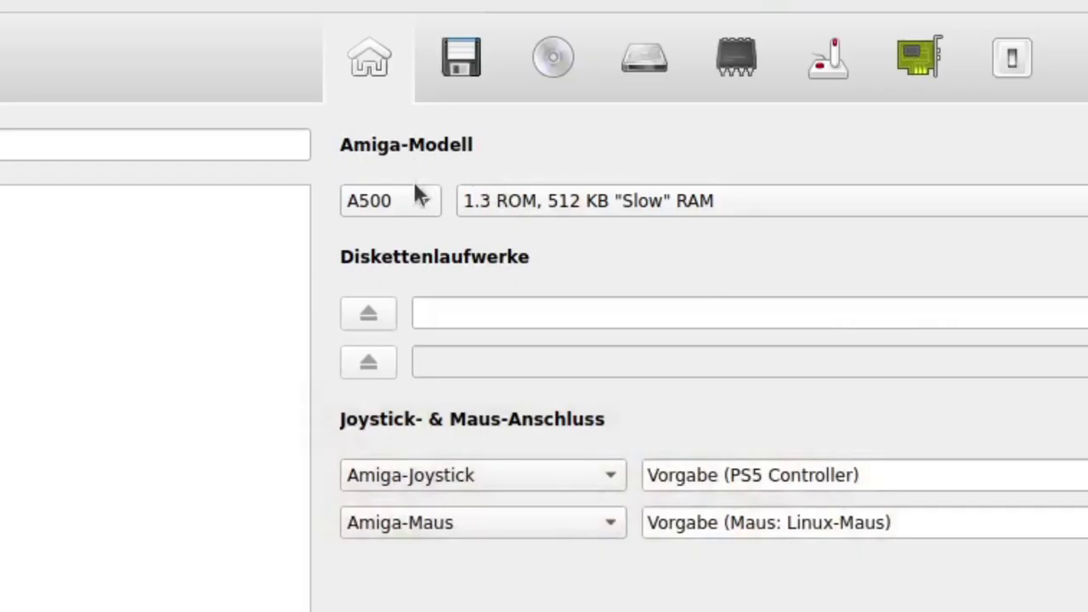
Step: Set the Amiga model to A1000
{"action": "left_click", "coordinate": [432, 109]}
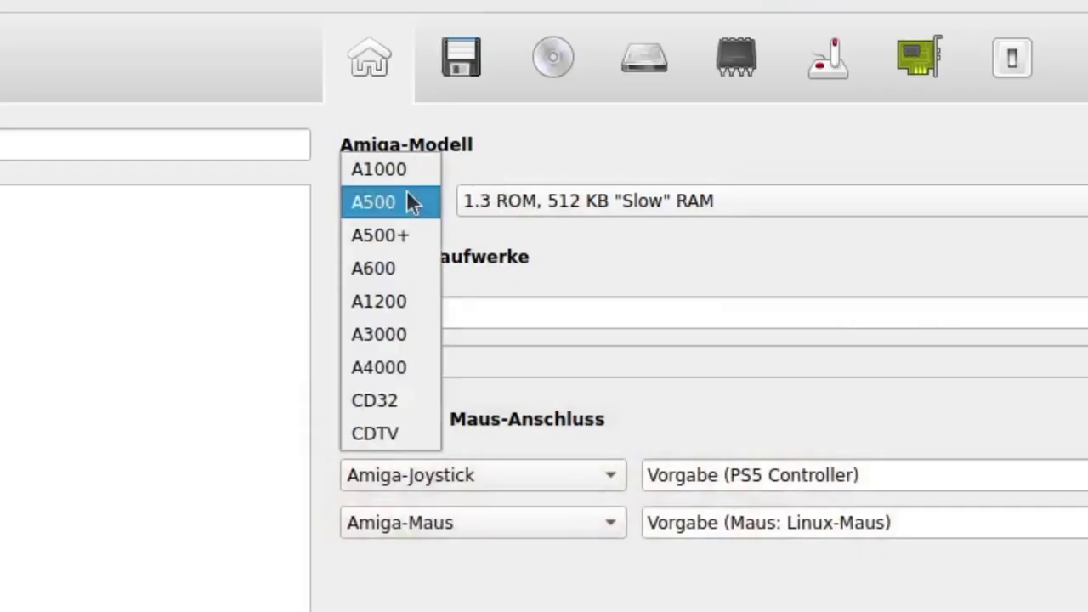
{"action": "left_click", "coordinate": [409, 170]}
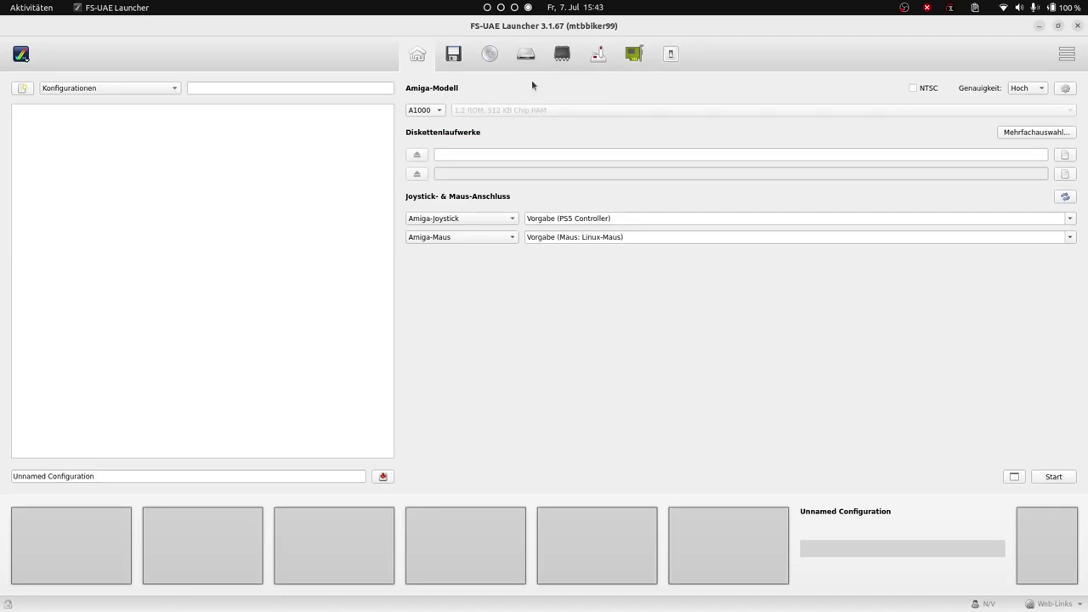
Step: Enable the Chip-RAM, Slow-RAM, Fast-RAM, Motherboard RAM, Zorro III-Fast-Memory, Turbokarten-RAM and Grafikkartenspeicher options in the ROM & RAM settings
{"action": "left_click", "coordinate": [558, 55]}
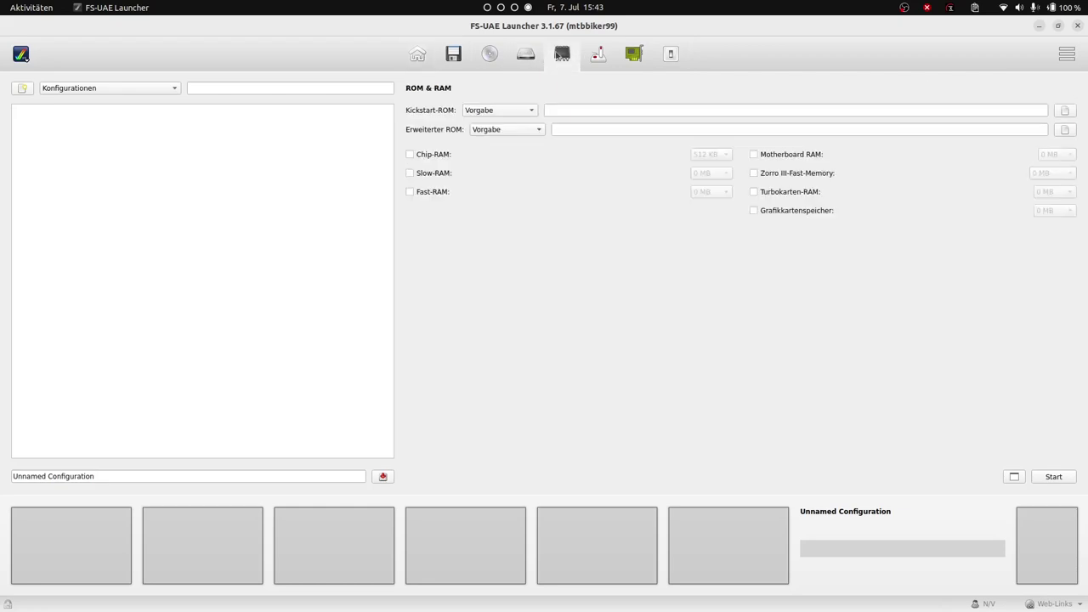
{"action": "left_click", "coordinate": [410, 155]}
{"action": "left_click", "coordinate": [410, 173]}
{"action": "left_click", "coordinate": [410, 191]}
{"action": "left_click", "coordinate": [707, 176]}
{"action": "left_click", "coordinate": [637, 199]}
{"action": "left_click", "coordinate": [754, 154]}
{"action": "left_click", "coordinate": [753, 173]}
{"action": "left_click", "coordinate": [753, 191]}
{"action": "left_click", "coordinate": [753, 210]}
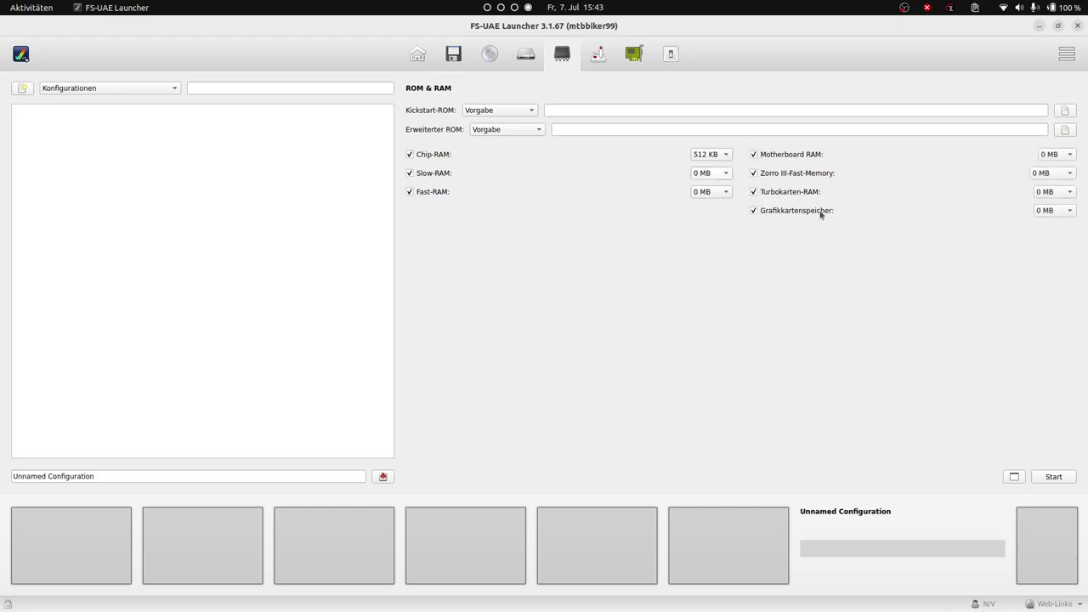
Step: Examine the available memory sizes for Motherboard RAM and Zorro III-Fast-Memory
{"action": "left_click", "coordinate": [1061, 156]}
{"action": "left_click", "coordinate": [1060, 158]}
{"action": "left_click", "coordinate": [1058, 177]}
{"action": "left_click", "coordinate": [1047, 178]}
{"action": "left_click", "coordinate": [1052, 175]}
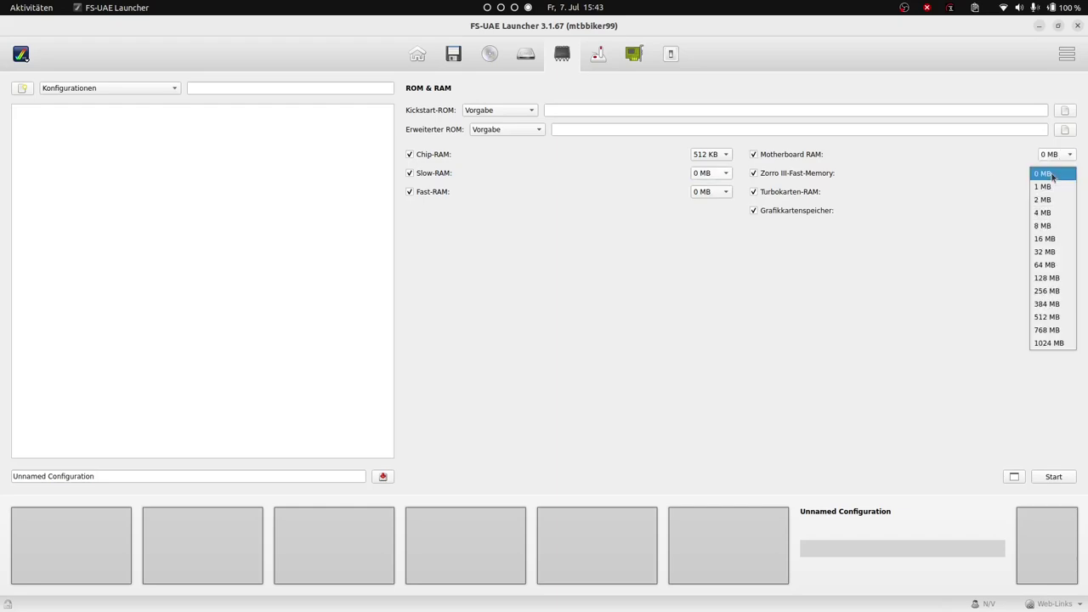
{"action": "left_click", "coordinate": [1052, 175]}
Step: Disable the Motherboard RAM, Zorro III-Fast-Memory, Turbokarten-RAM, Grafikkartenspeicher, Fast-RAM, Slow-RAM and Chip-RAM options
{"action": "left_click", "coordinate": [753, 154]}
{"action": "left_click", "coordinate": [753, 172]}
{"action": "left_click", "coordinate": [754, 191]}
{"action": "left_click", "coordinate": [753, 210]}
{"action": "left_click", "coordinate": [410, 191]}
{"action": "left_click", "coordinate": [409, 173]}
{"action": "left_click", "coordinate": [410, 154]}
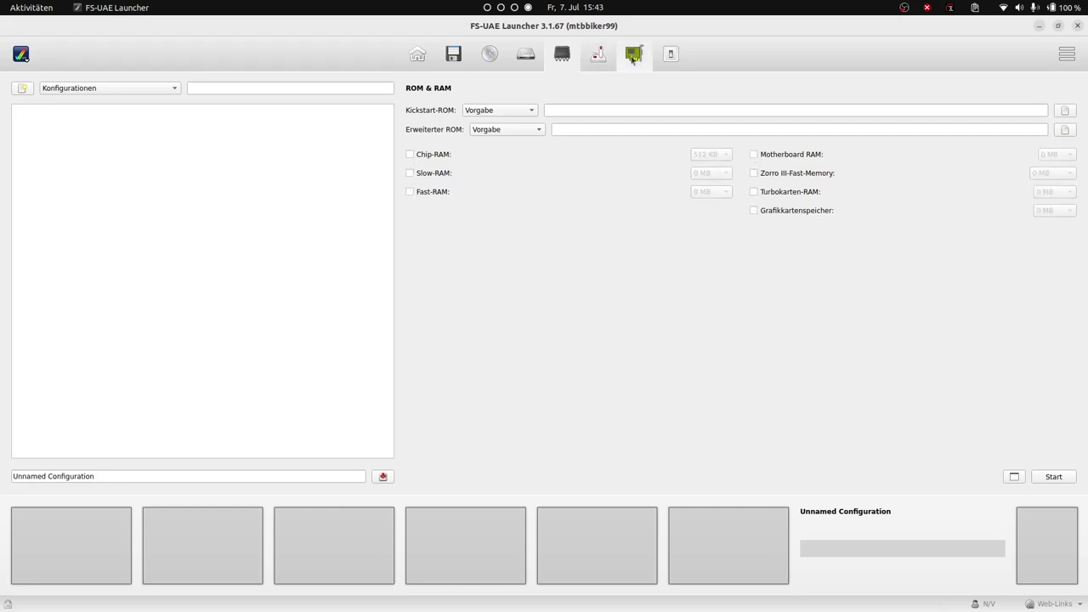
Step: Enable the CPU option in the additional configuration, examine the processor choices, and disable the option again
{"action": "left_click", "coordinate": [671, 57]}
{"action": "left_click", "coordinate": [429, 111]}
{"action": "left_click", "coordinate": [1031, 109]}
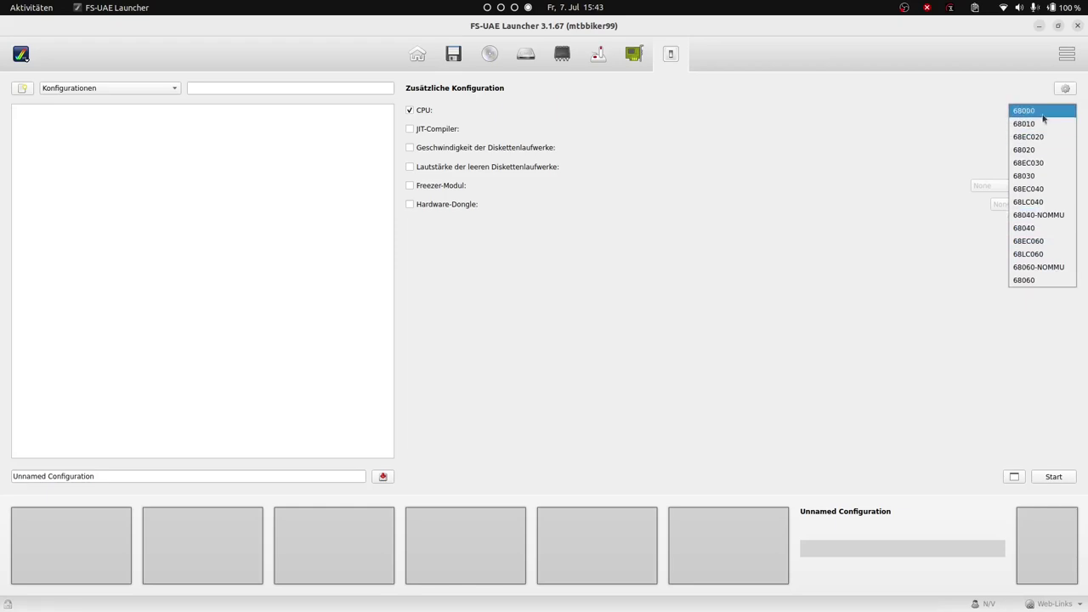
{"action": "left_click", "coordinate": [808, 162]}
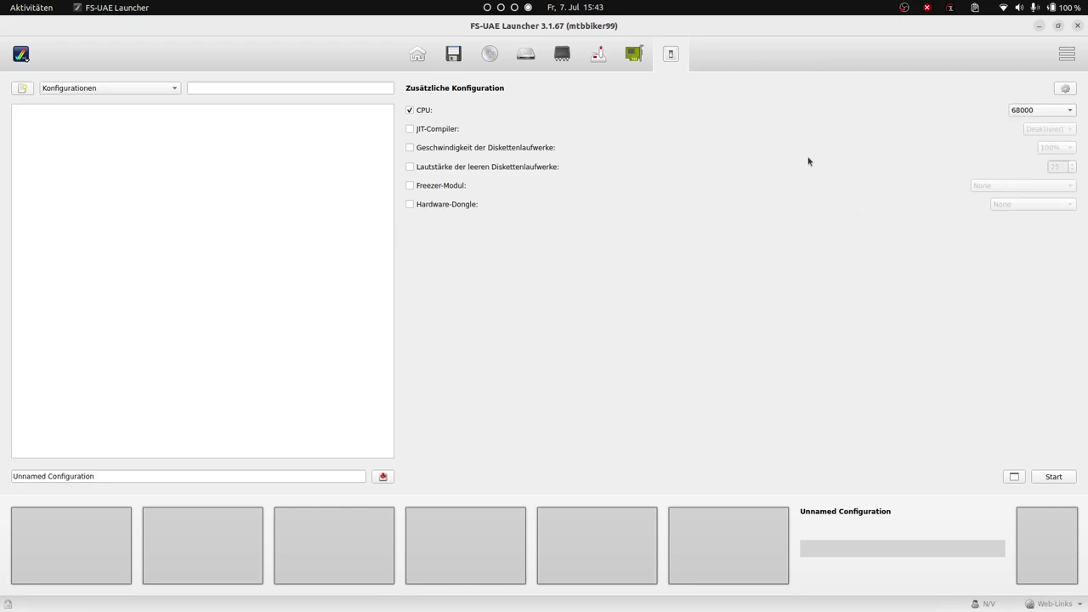
{"action": "left_click", "coordinate": [409, 110]}
Step: Enable the Freezer-Modul and Hardware-Dongle options in turn to examine their choices, and disable both again
{"action": "left_click", "coordinate": [442, 187]}
{"action": "left_click", "coordinate": [1030, 185]}
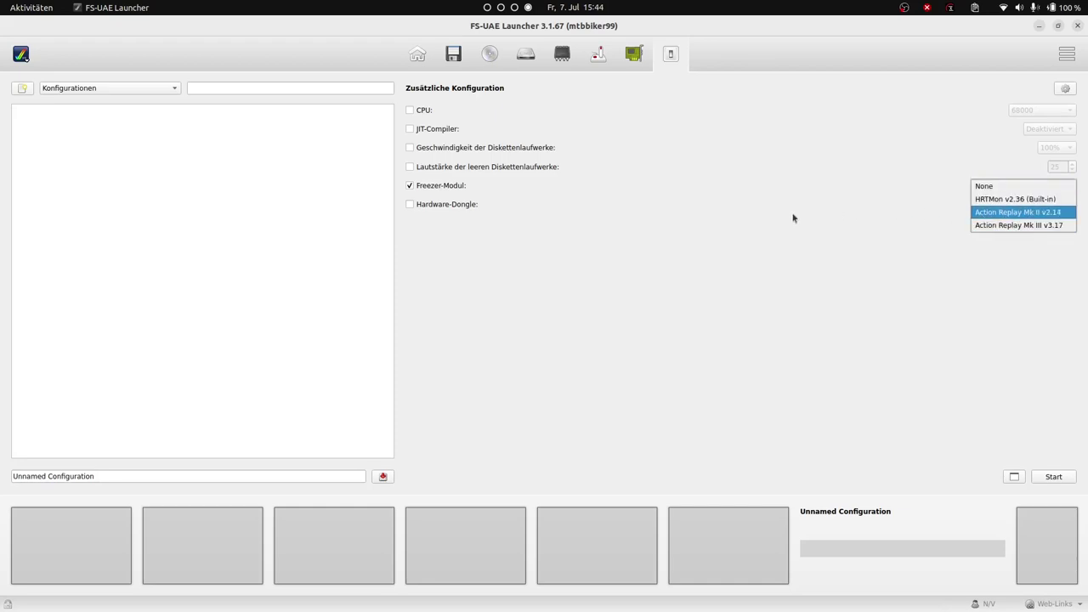
{"action": "left_click", "coordinate": [411, 186]}
{"action": "left_click", "coordinate": [411, 204]}
{"action": "left_click", "coordinate": [409, 186]}
{"action": "left_click", "coordinate": [1046, 204]}
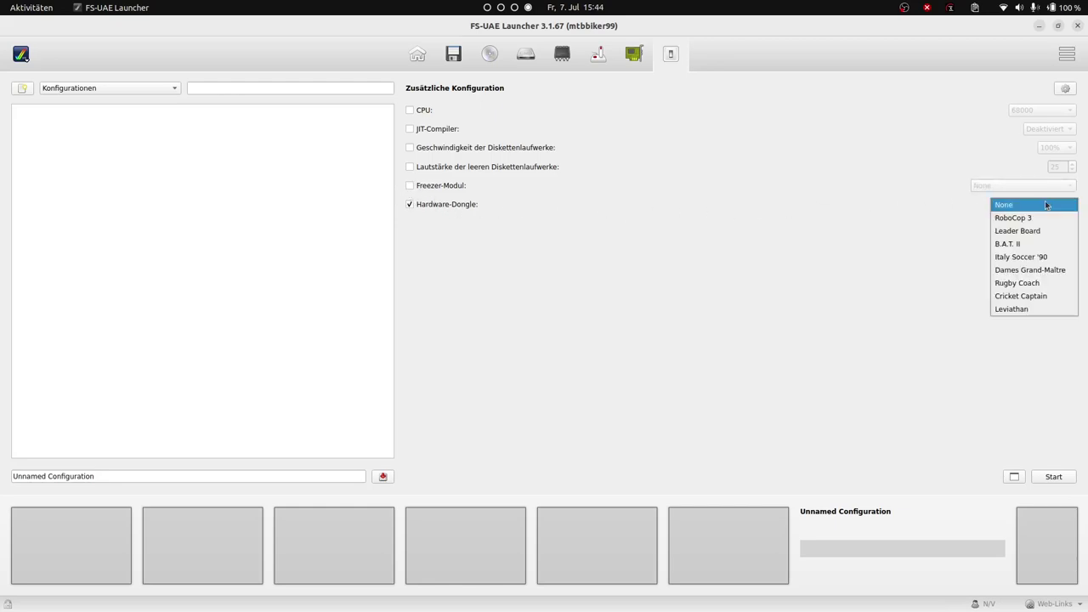
{"action": "left_click", "coordinate": [407, 206]}
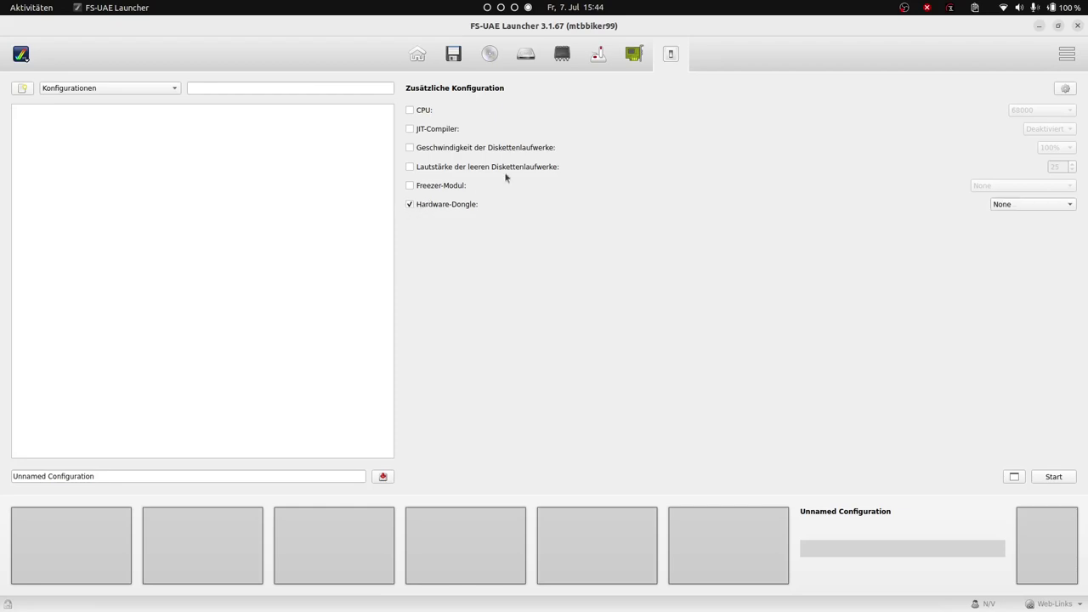
{"action": "left_click", "coordinate": [412, 204]}
Step: Review the ROM & RAM and input settings, and pick Vorgabe (PS5 Controller) as the Amiga joystick's host device in the main settings
{"action": "left_click", "coordinate": [560, 58]}
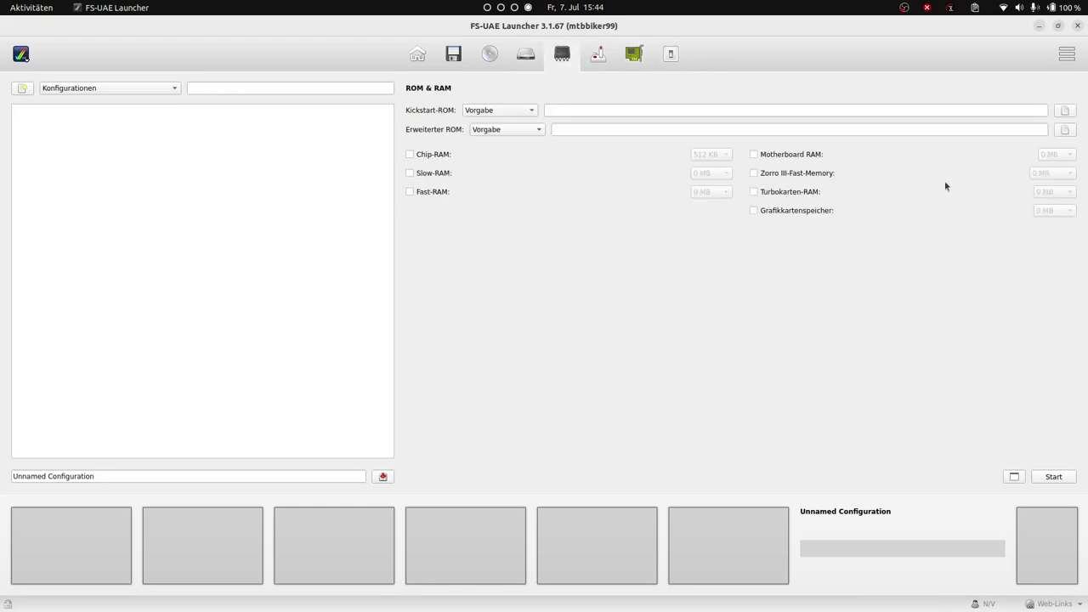
{"action": "left_click", "coordinate": [598, 58]}
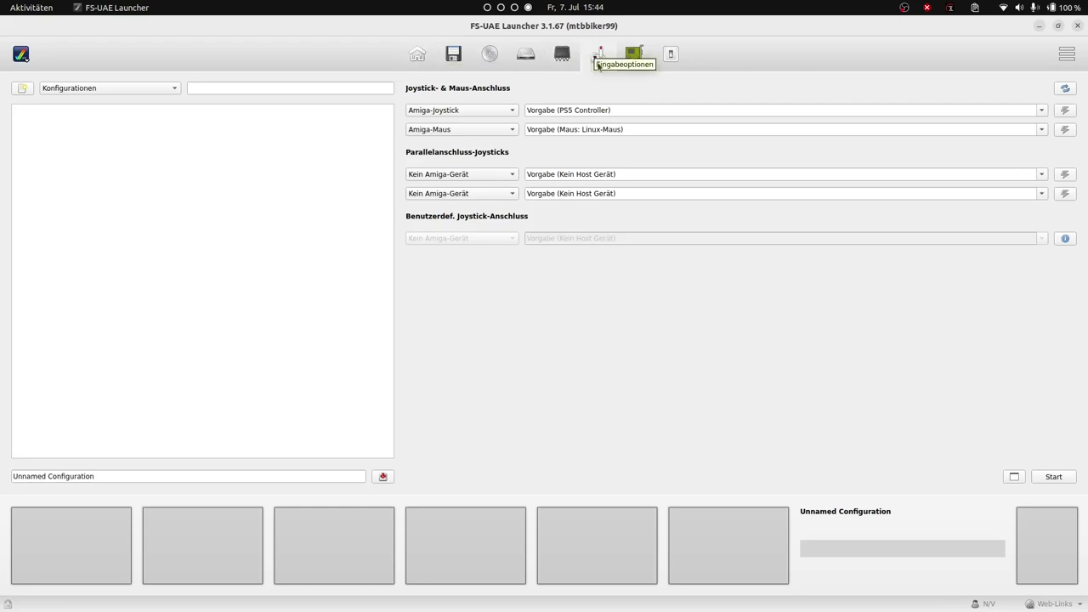
{"action": "left_click", "coordinate": [425, 57]}
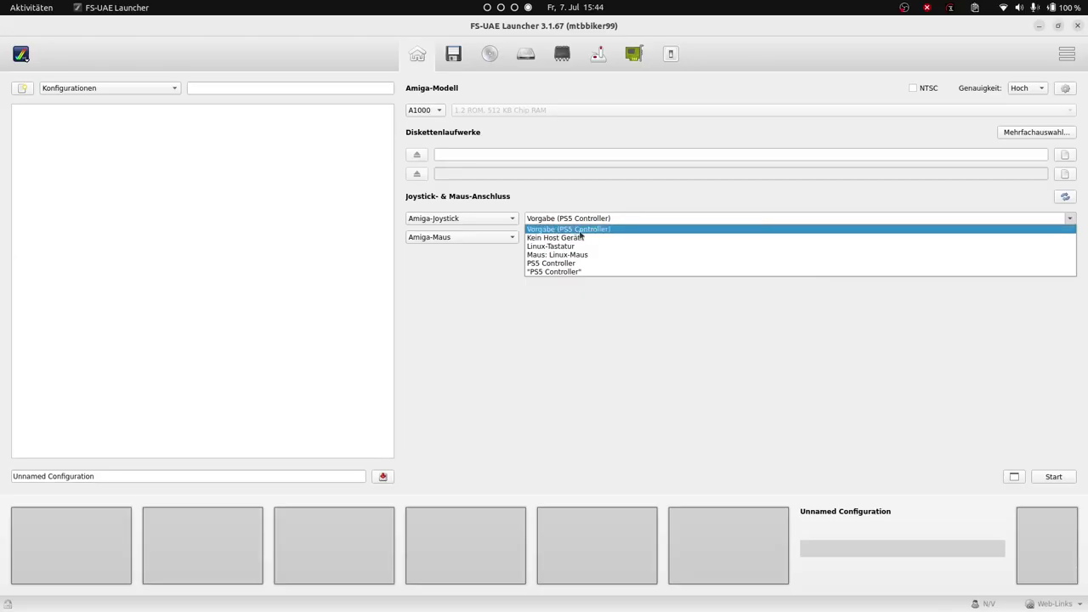
{"action": "left_click", "coordinate": [595, 230]}
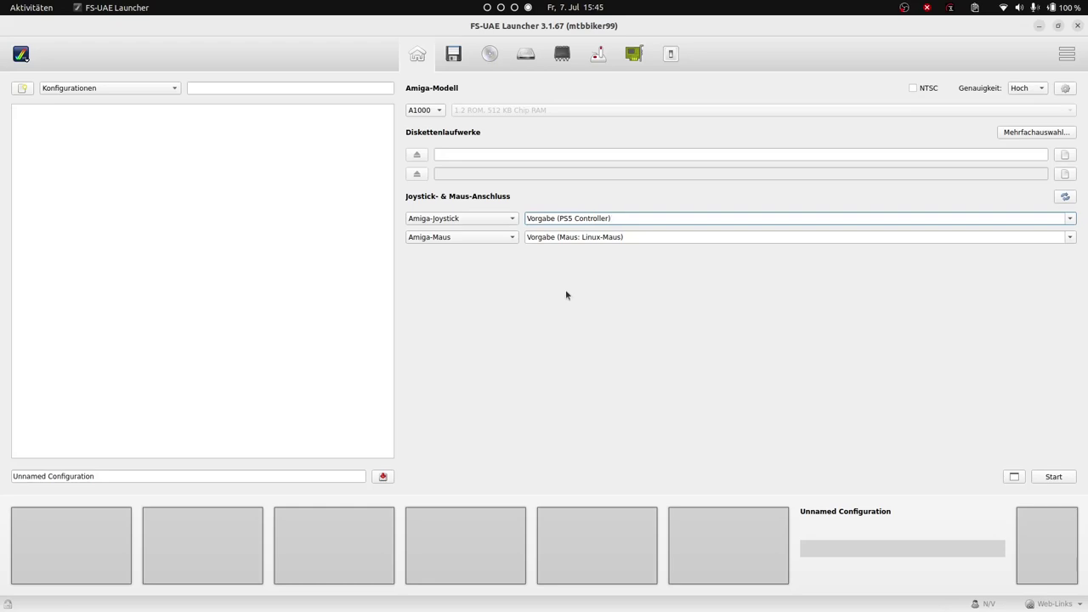
Step: Save the configuration as Unnamed Configuration and switch the list to show Spiele
{"action": "left_click", "coordinate": [347, 476]}
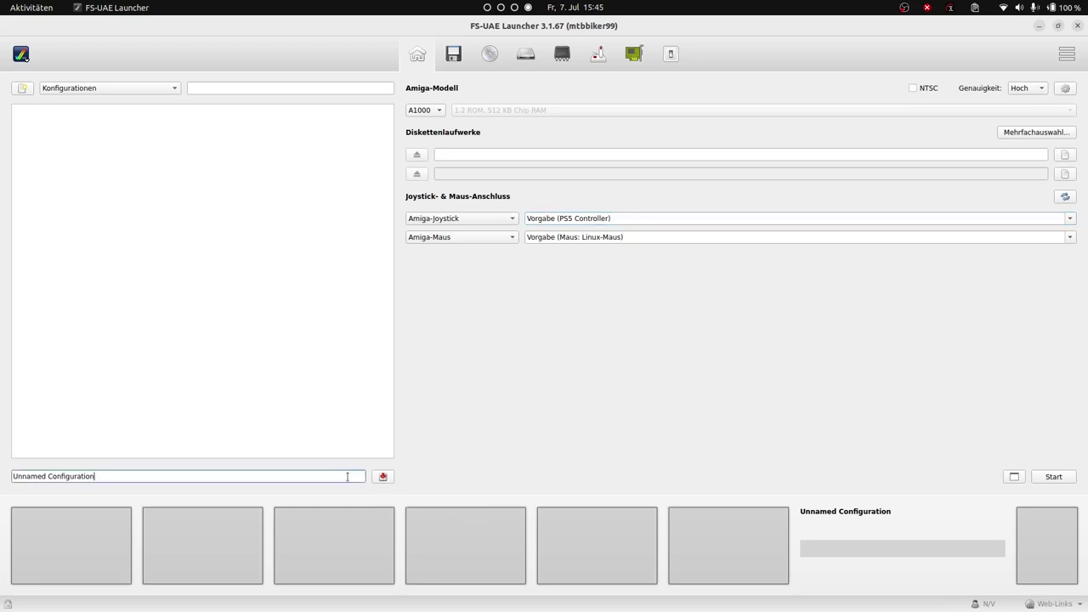
{"action": "left_click", "coordinate": [384, 477]}
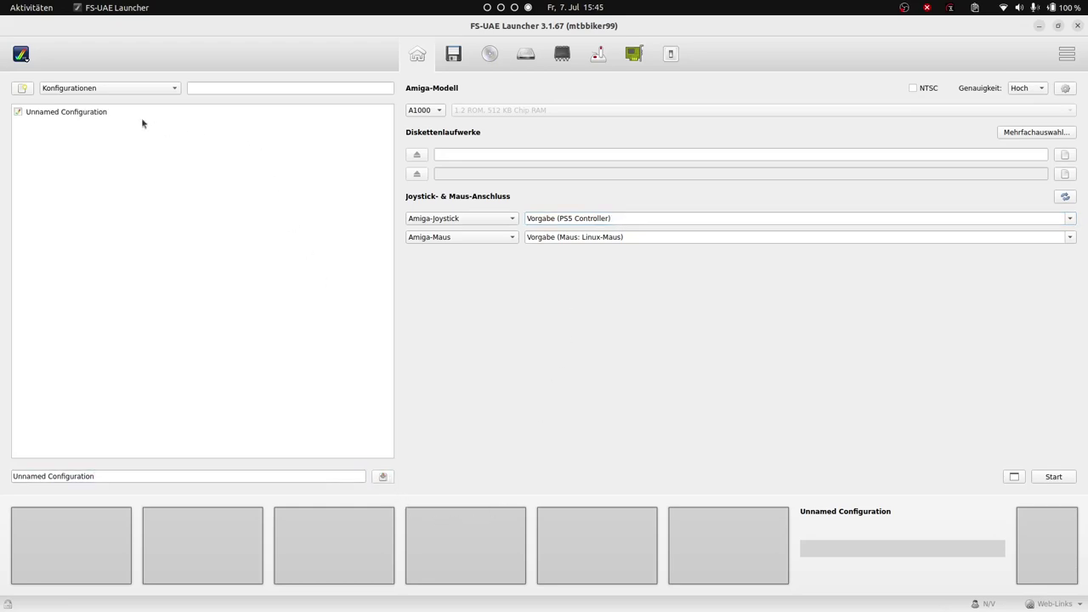
{"action": "left_click", "coordinate": [106, 90]}
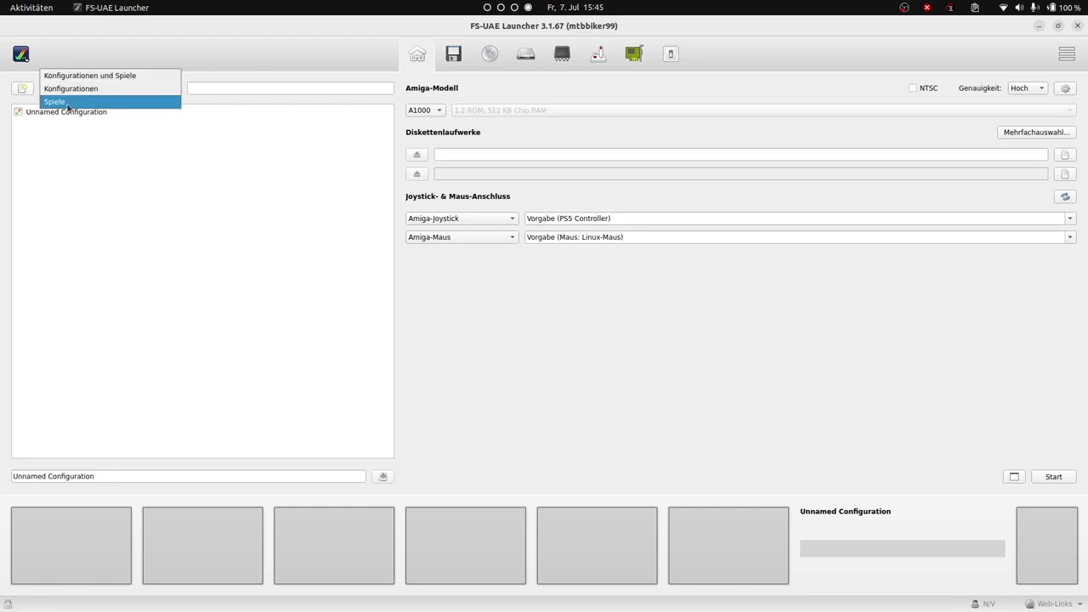
{"action": "left_click", "coordinate": [67, 103]}
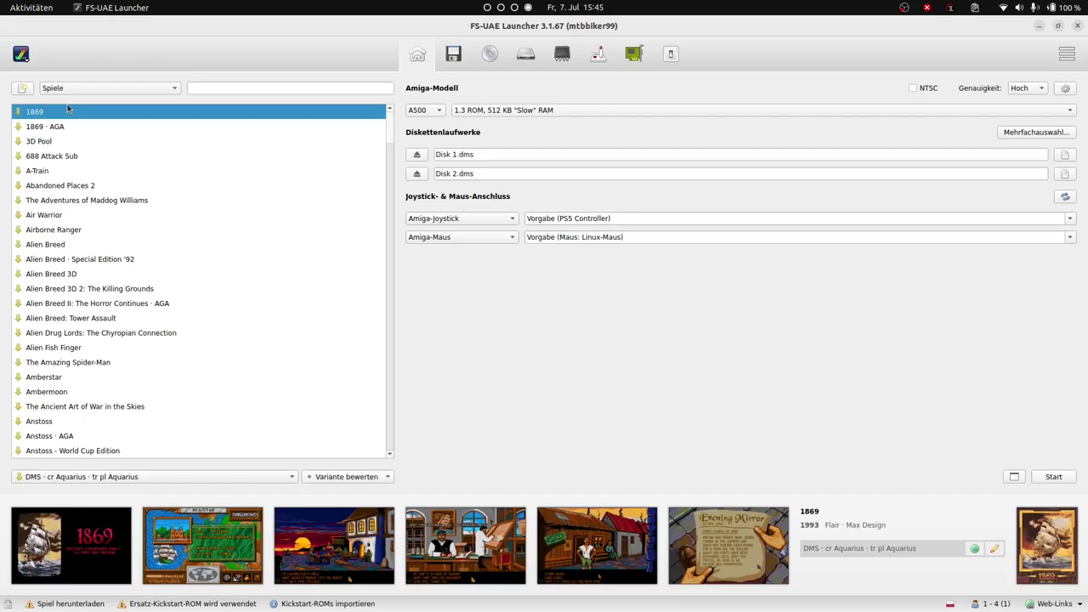
{"action": "left_click", "coordinate": [20, 54]}
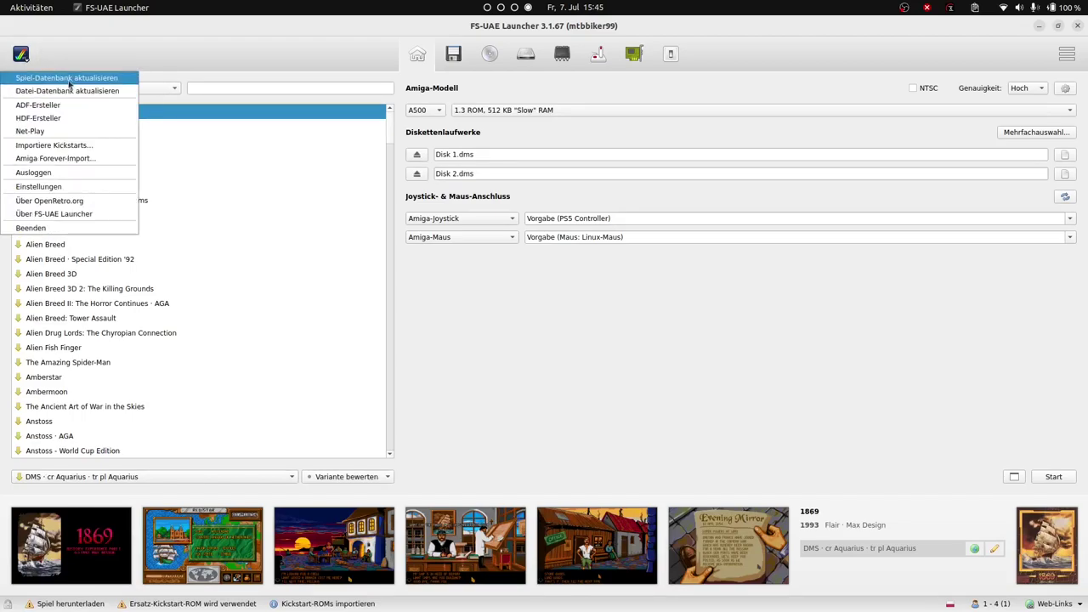
{"action": "left_click", "coordinate": [217, 129]}
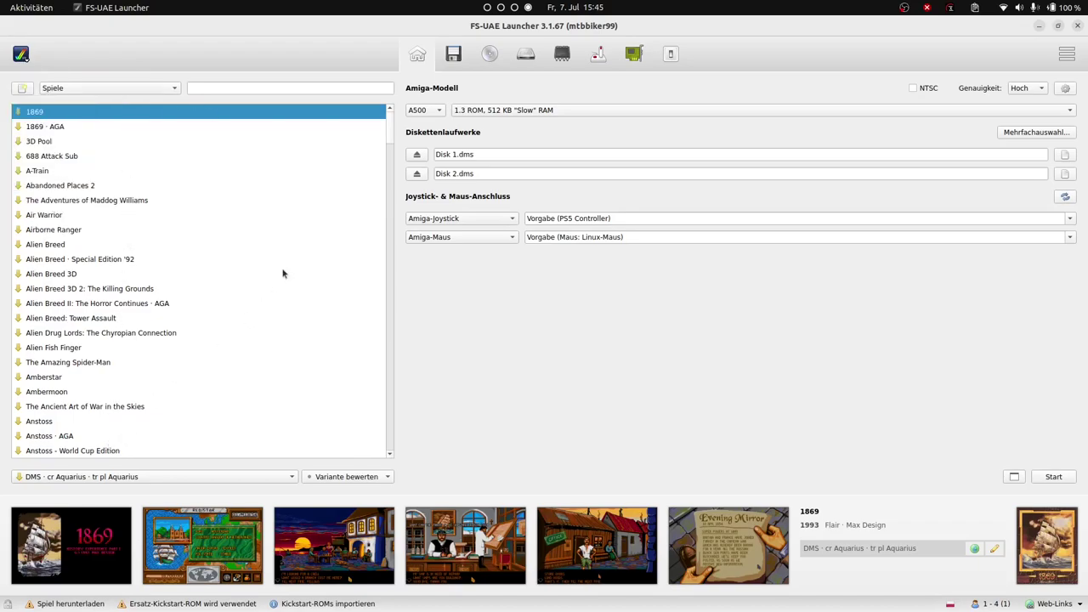
Step: Examine the games from 688 Attack Sub through Alien Breed 3D 2: The Killing Grounds one after another, with their previews and settings
{"action": "left_click", "coordinate": [118, 158]}
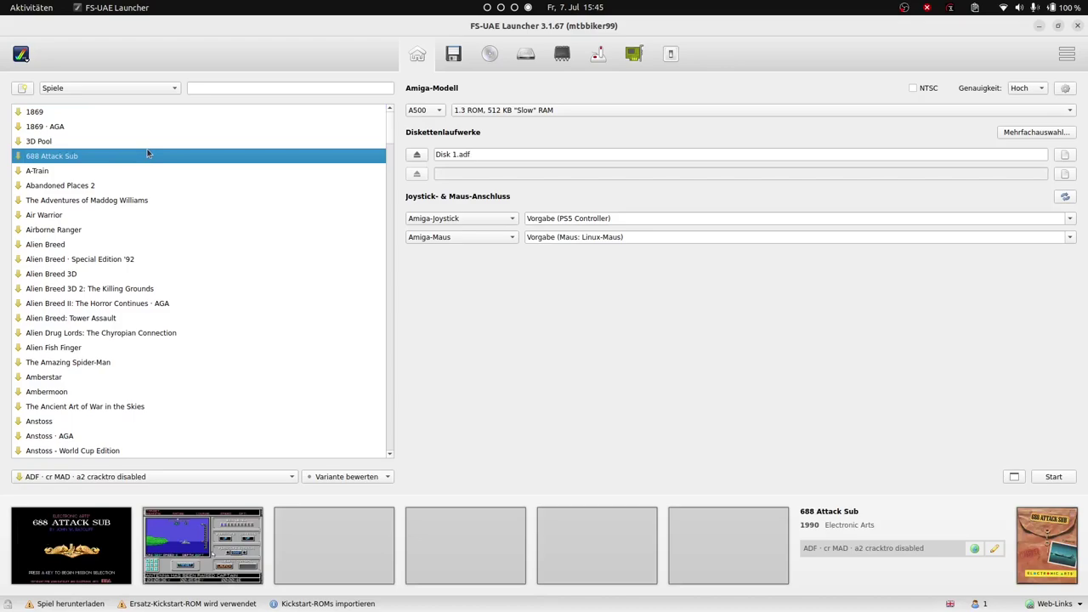
{"action": "key", "text": "Down"}
{"action": "key", "text": "Down"}
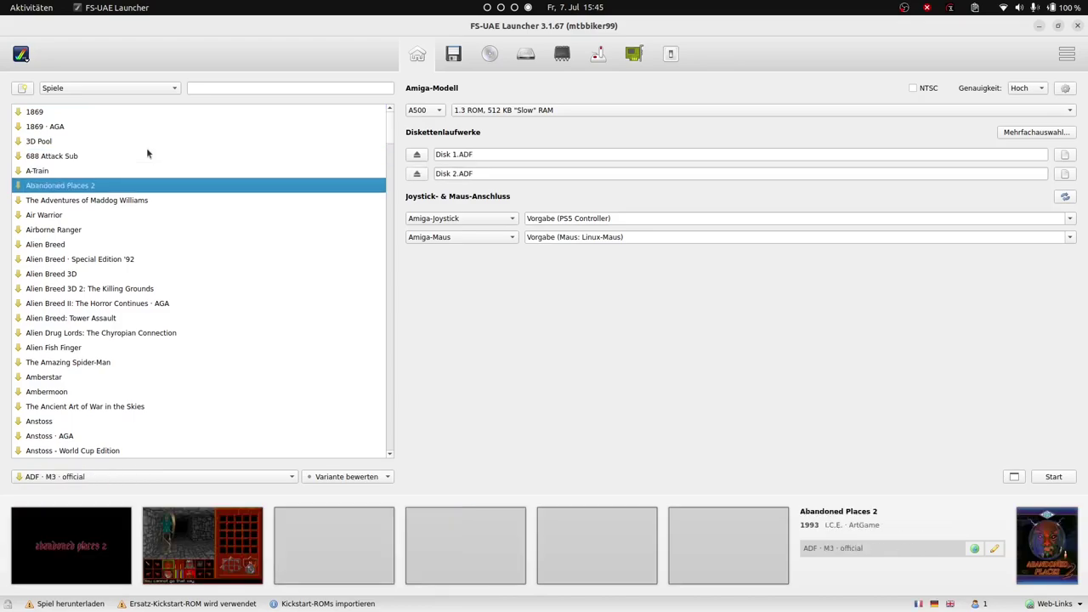
{"action": "key", "text": "Down"}
{"action": "key", "text": "Down"}
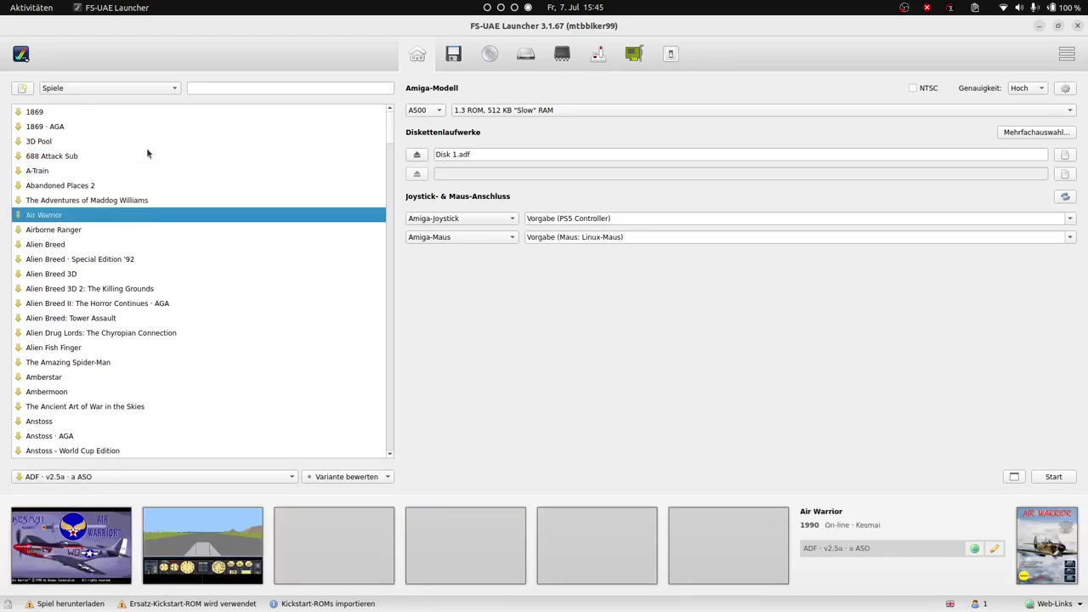
{"action": "key", "text": "Down"}
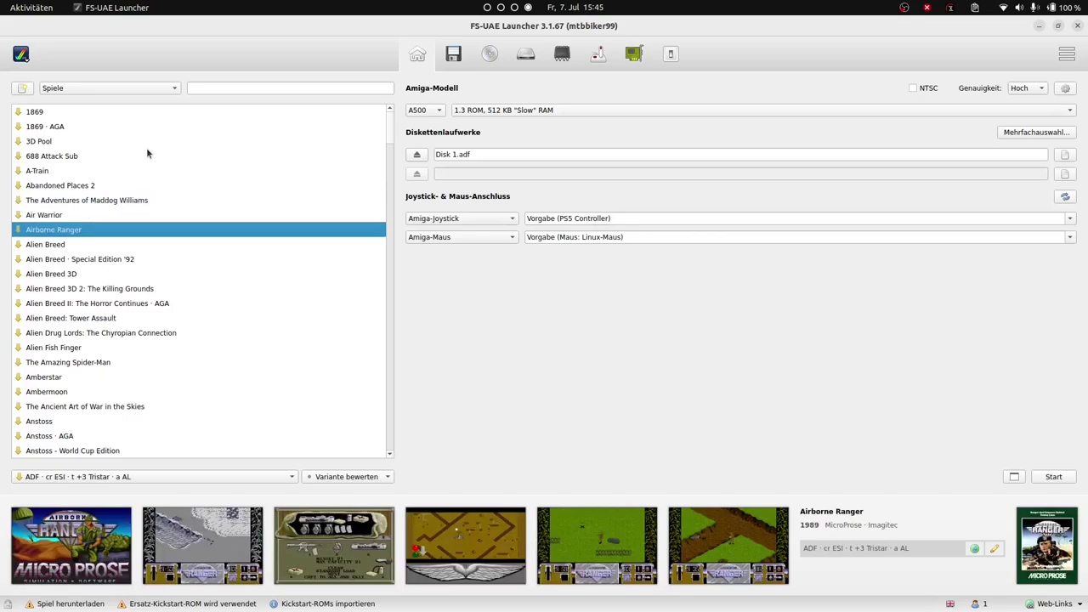
{"action": "key", "text": "Down"}
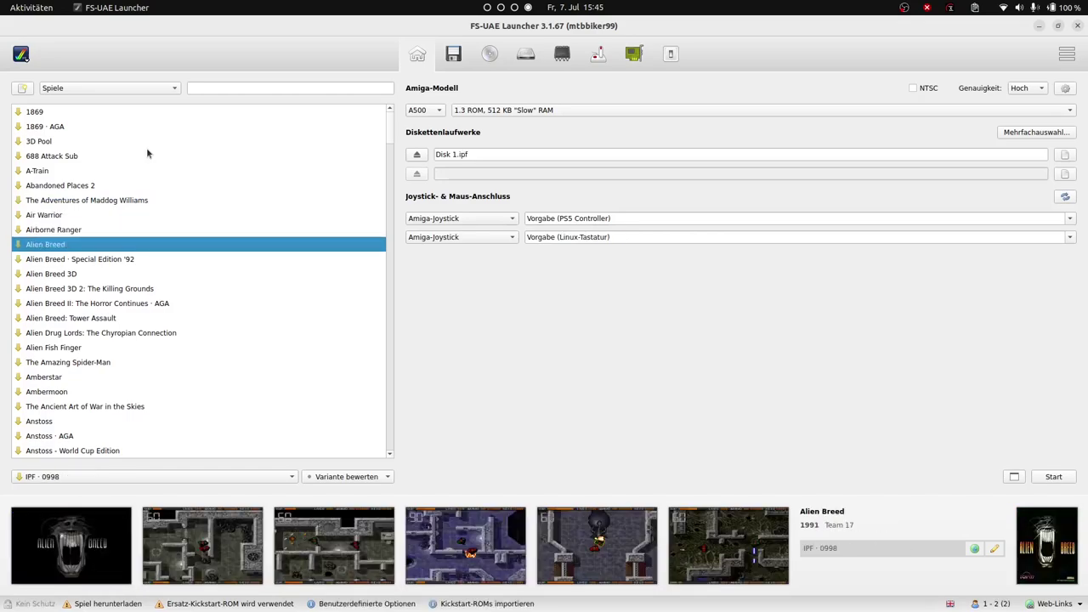
{"action": "key", "text": "Down"}
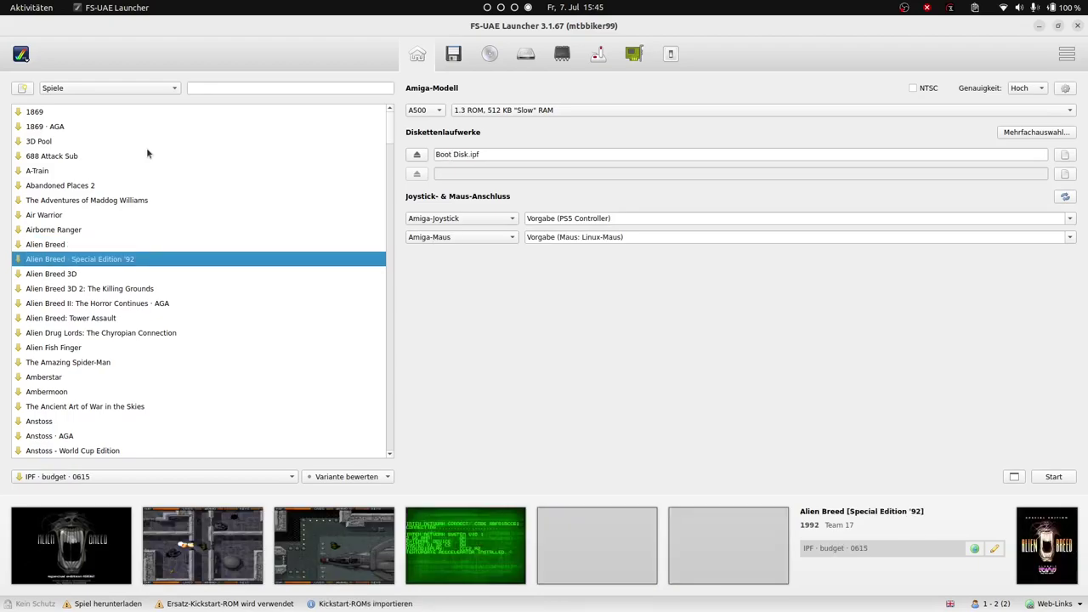
{"action": "key", "text": "Down"}
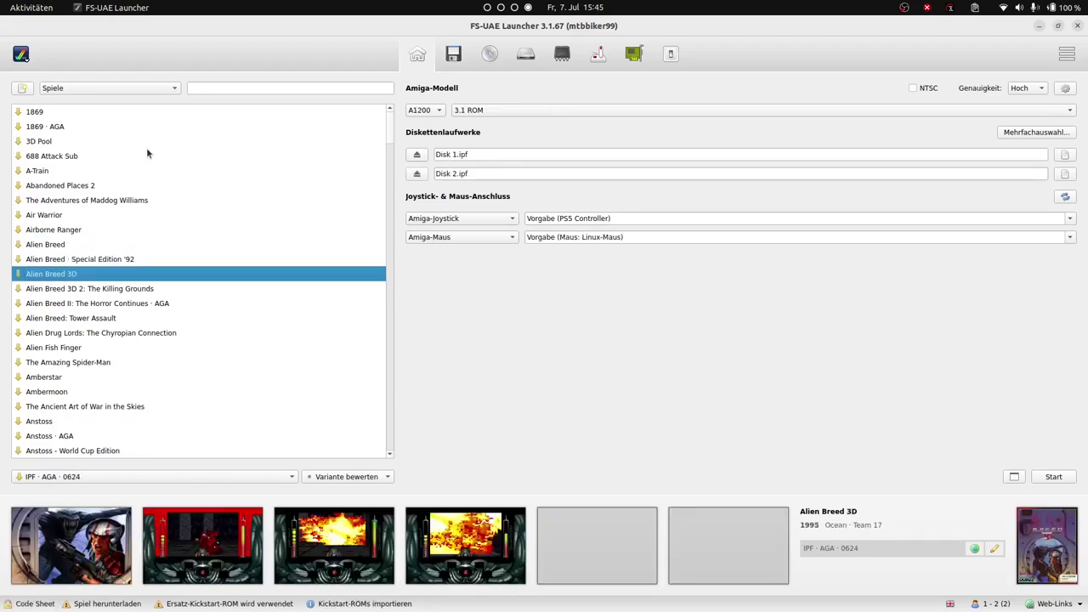
{"action": "key", "text": "Down"}
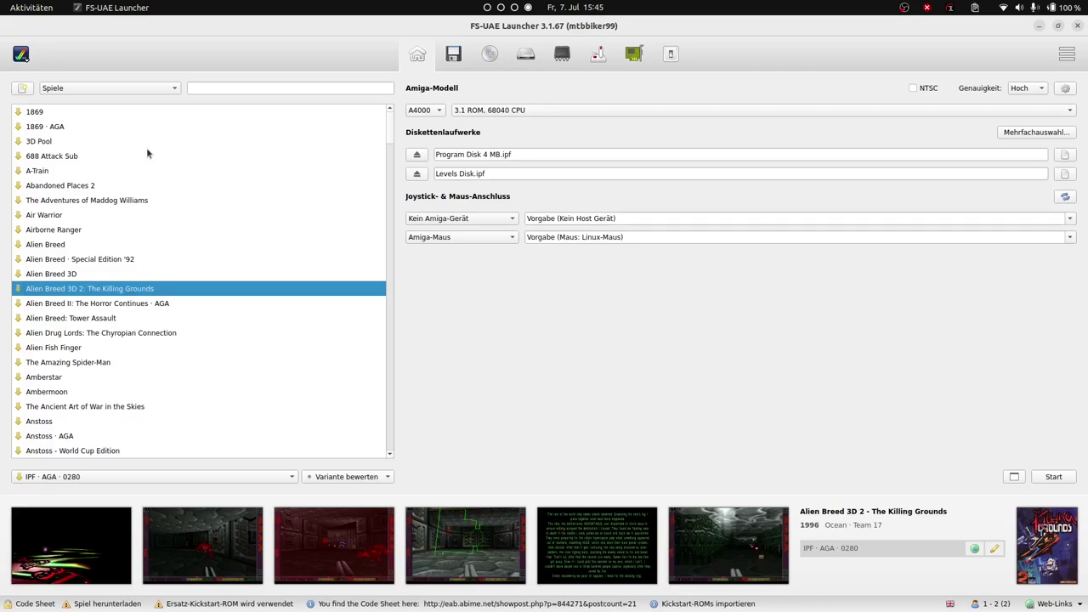
Step: Check the manual download dialog for Alien Drug Lords: The Chyropian Connection, close it, and look through the games list
{"action": "double_click", "coordinate": [154, 292]}
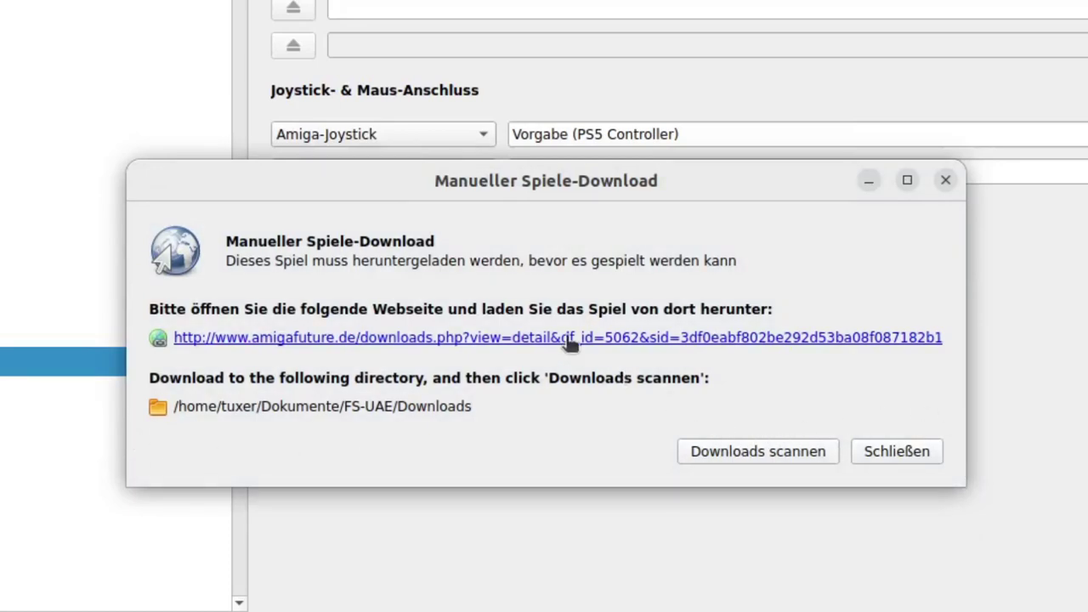
{"action": "left_click", "coordinate": [945, 180]}
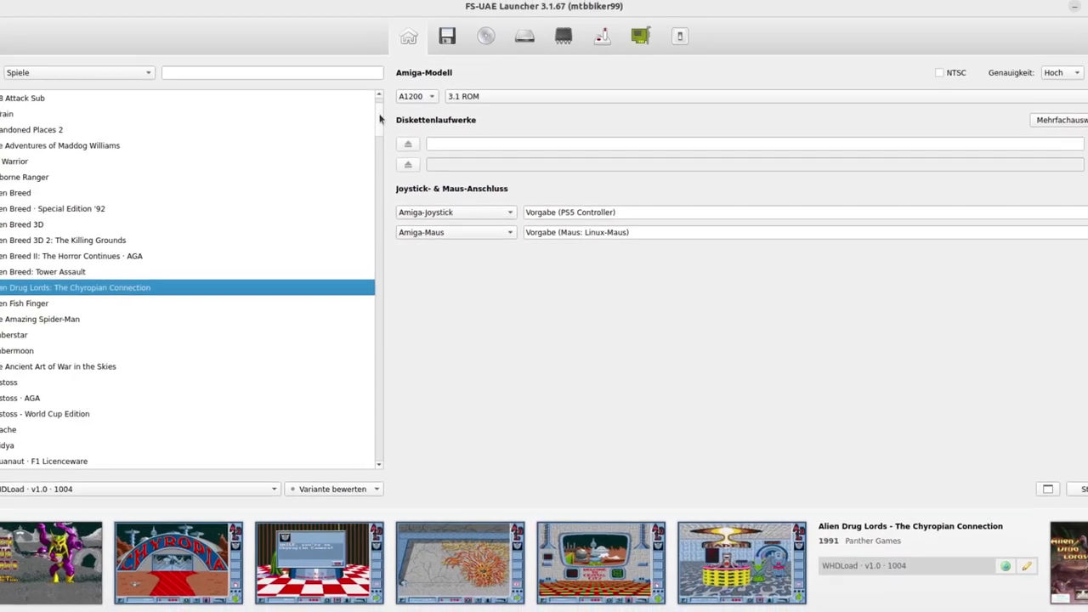
{"action": "left_click_drag", "start_coordinate": [280, 1], "coordinate": [281, 8]}
{"action": "left_click_drag", "start_coordinate": [390, 134], "coordinate": [391, 284]}
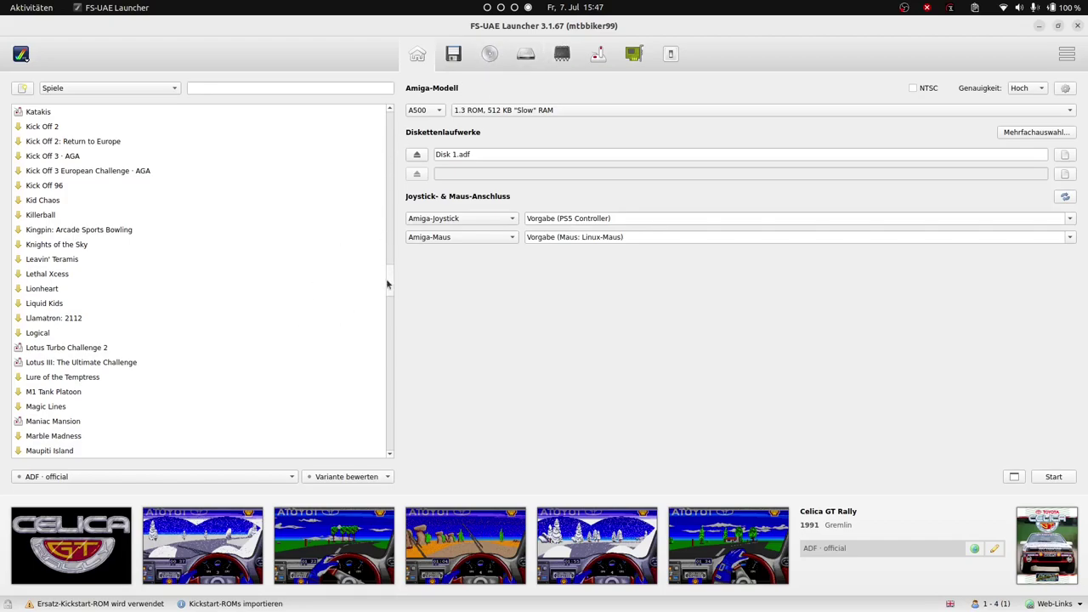
{"action": "left_click_drag", "start_coordinate": [389, 283], "coordinate": [403, 124]}
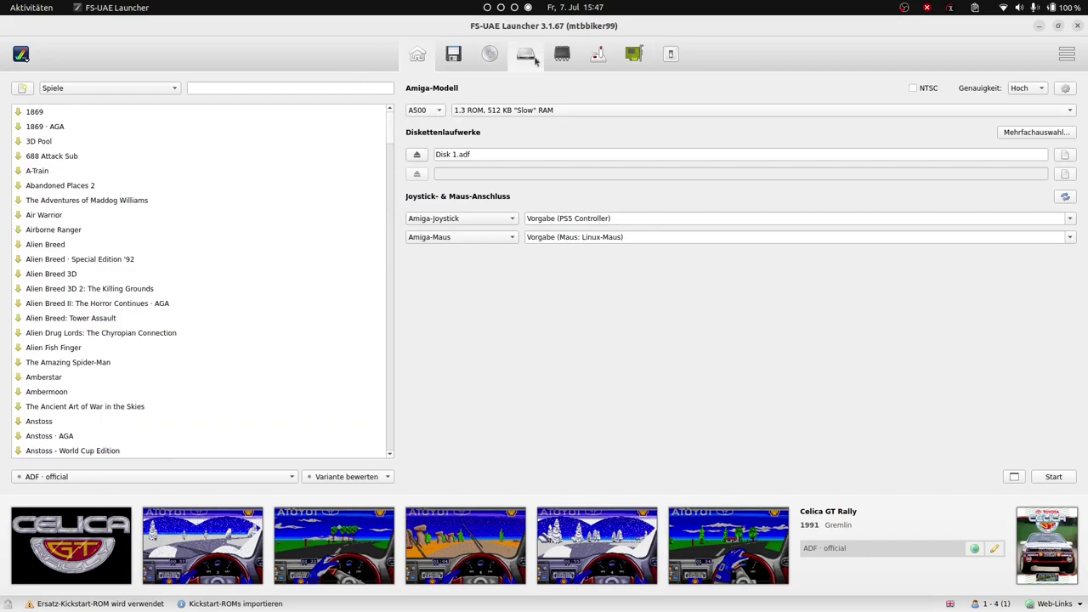
Step: Set the Amiga model for Celica GT Rally to A1000, and switch to the game 688 Attack Sub
{"action": "left_click", "coordinate": [438, 111]}
{"action": "left_click", "coordinate": [434, 100]}
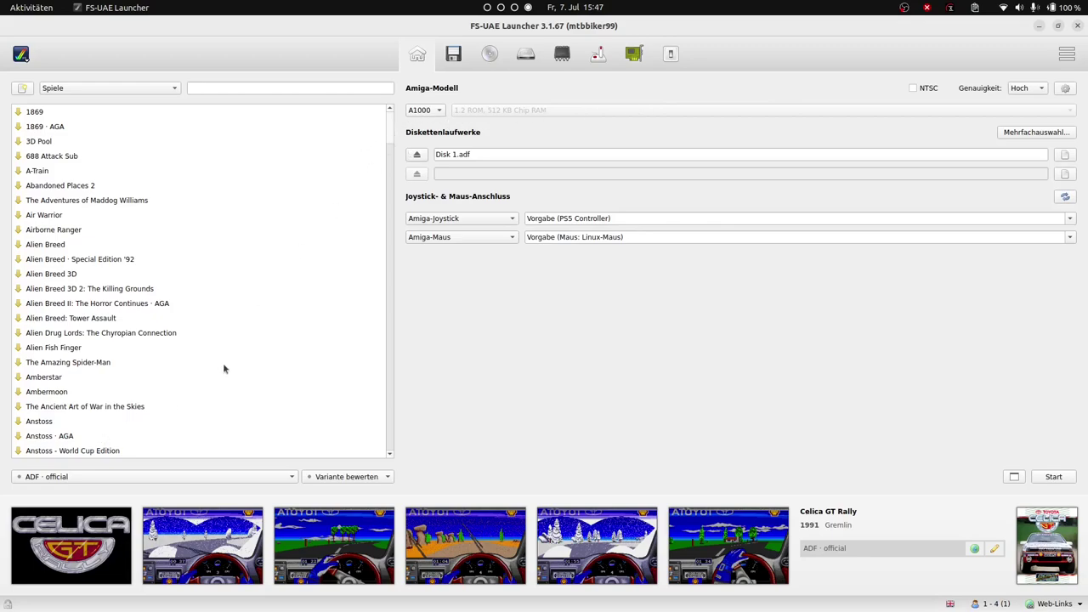
{"action": "left_click", "coordinate": [53, 158]}
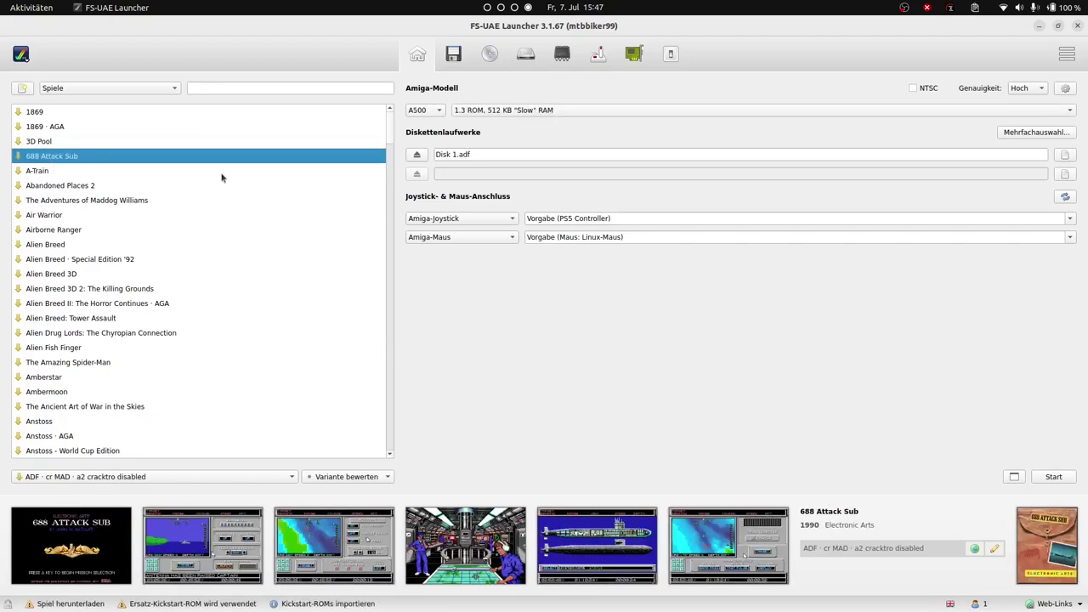
Step: Select Celica GT Rally, and start it with the Amiga model set to A1000
{"action": "scroll", "coordinate": [180, 289], "scroll_direction": "down", "scroll_amount": 5}
{"action": "scroll", "coordinate": [185, 292], "scroll_direction": "down", "scroll_amount": 9}
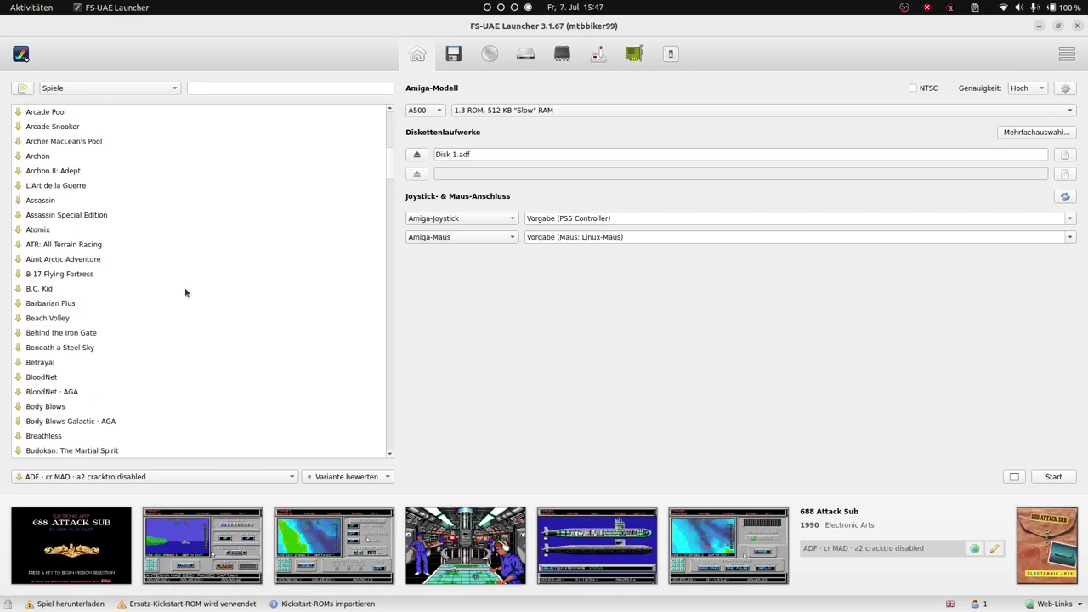
{"action": "left_click", "coordinate": [82, 306]}
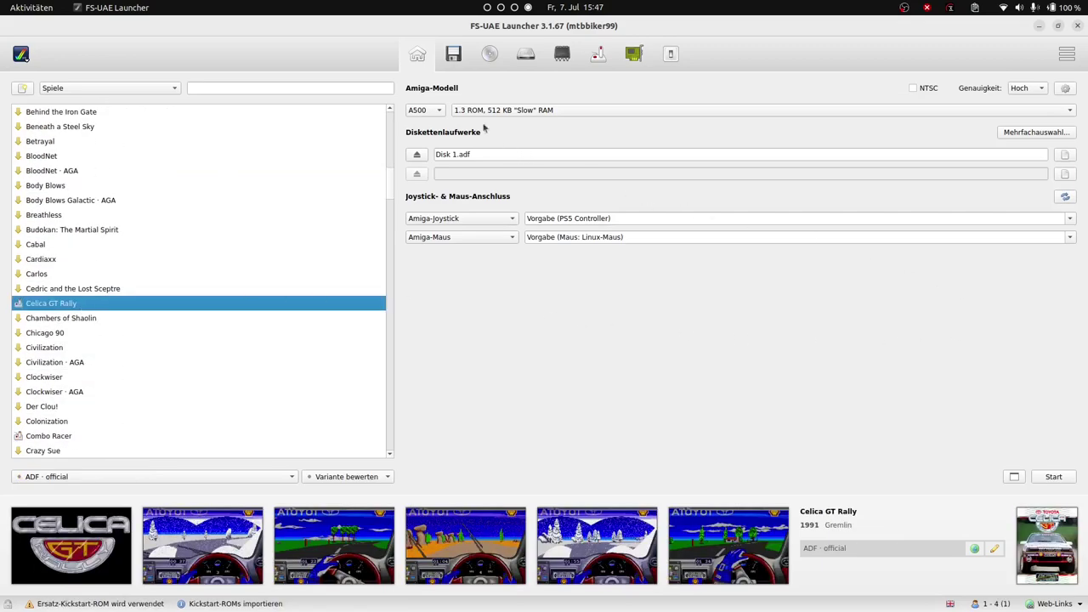
{"action": "left_click", "coordinate": [424, 110]}
{"action": "left_click", "coordinate": [432, 102]}
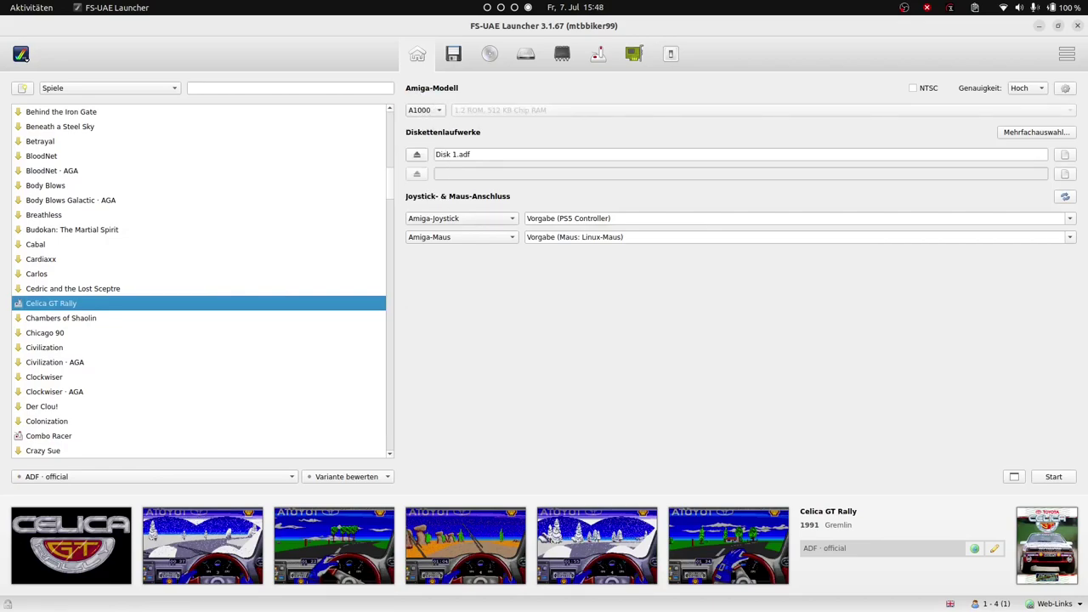
{"action": "left_click", "coordinate": [1053, 476]}
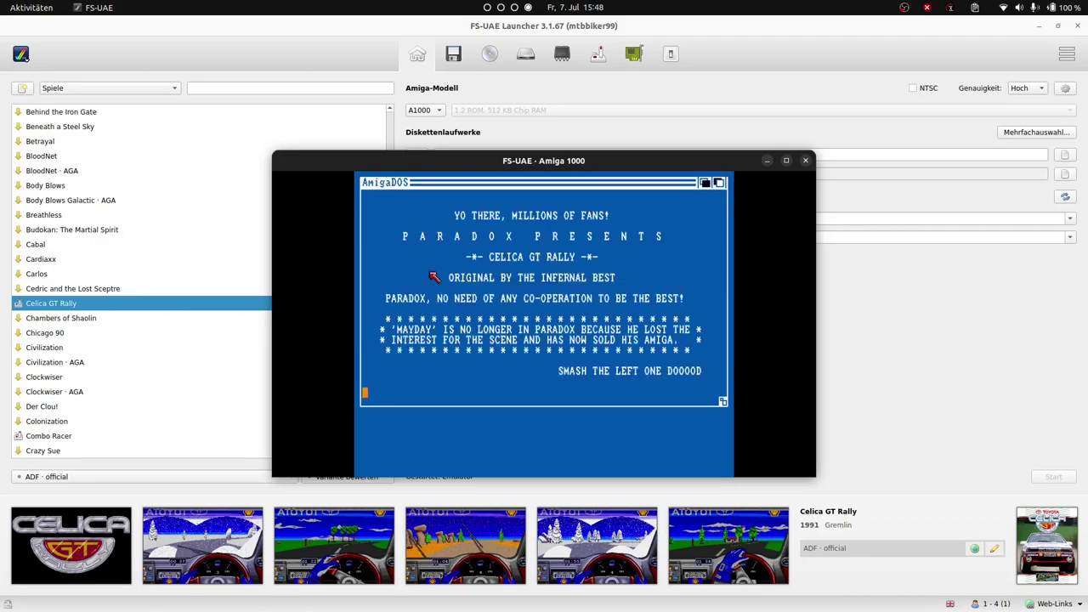
Step: Skip the Celica GT Rally intro and start a practice rally in Mexico
{"action": "left_click", "coordinate": [538, 329]}
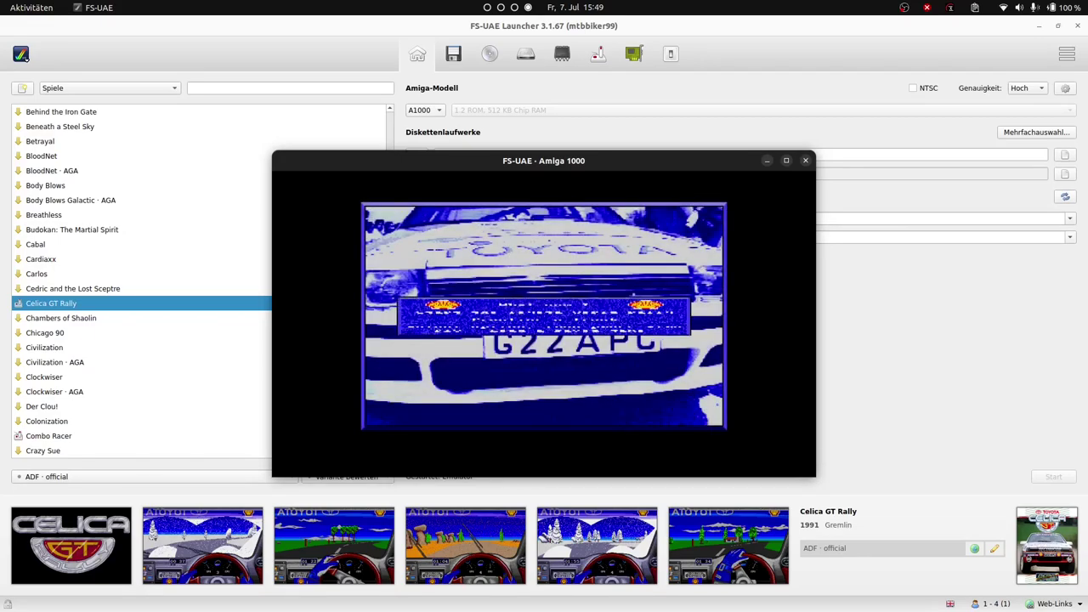
{"action": "key", "text": "Control_R"}
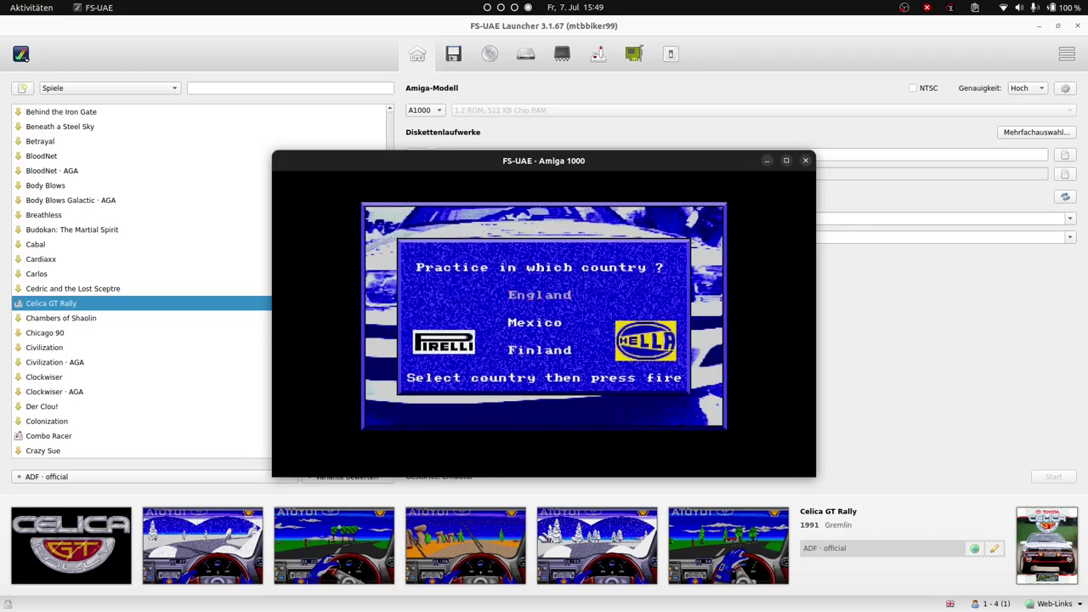
{"action": "key", "text": "Down"}
{"action": "key", "text": "Control_R"}
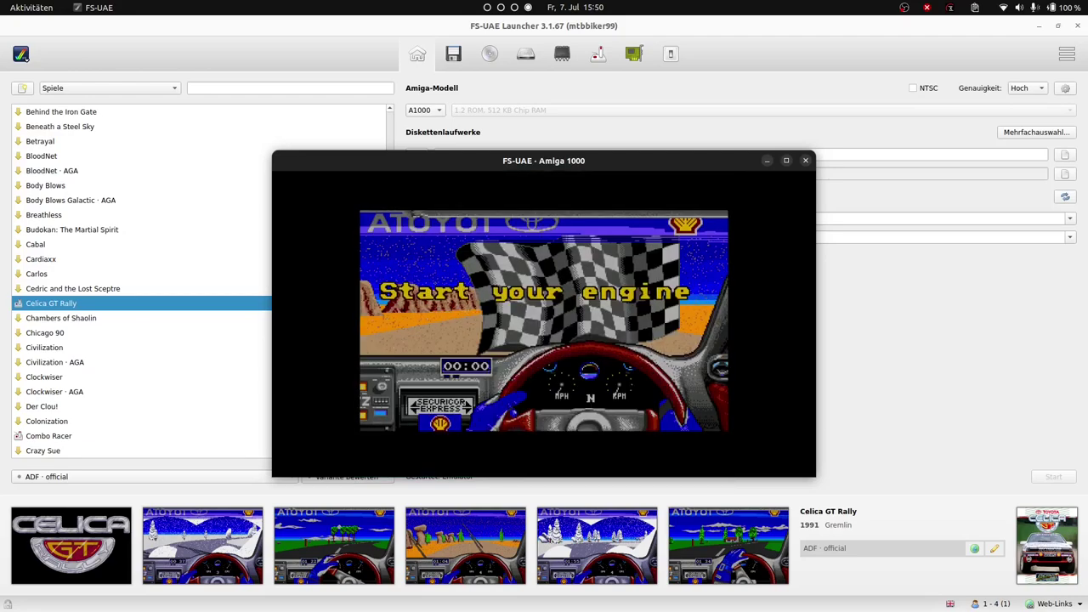
Step: Examine the emulator's overlay menu entries from Pause down to Disk 1, and close the overlay menu
{"action": "key", "text": "F12"}
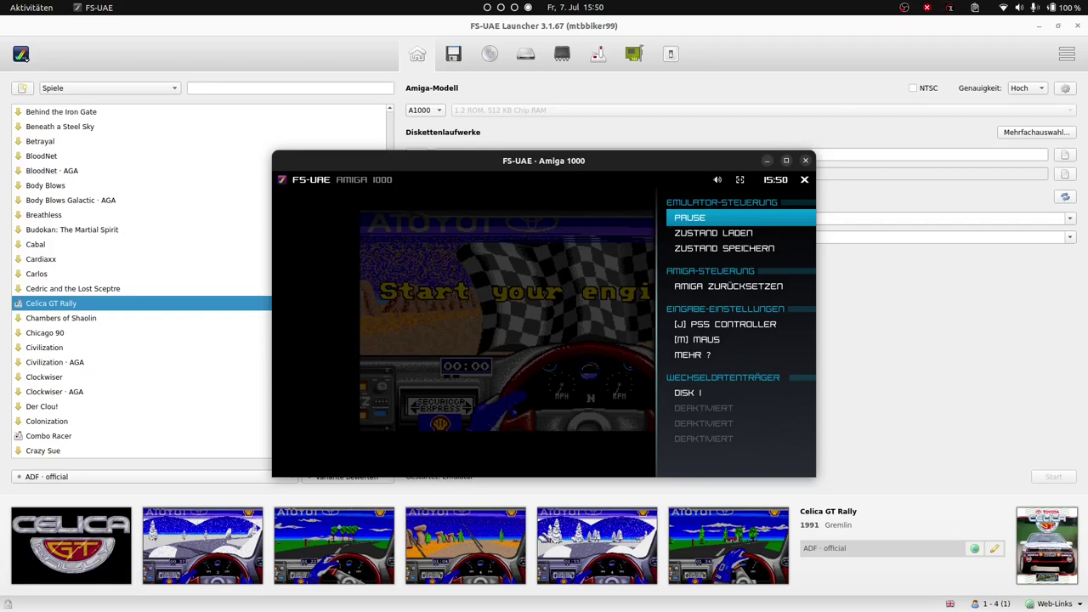
{"action": "key", "text": "Down"}
{"action": "key", "text": "Down"}
{"action": "key", "text": "Down"}
{"action": "key", "text": "Down"}
{"action": "key", "text": "Down"}
{"action": "key", "text": "Down"}
{"action": "key", "text": "Down"}
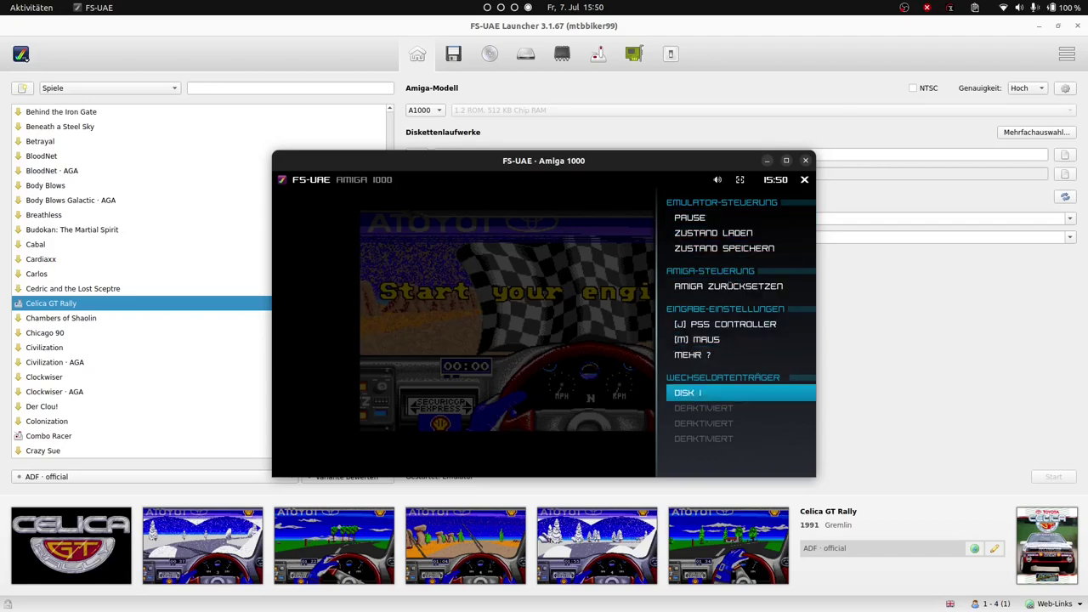
{"action": "key", "text": "Up"}
{"action": "key", "text": "Up"}
{"action": "key", "text": "Up"}
{"action": "key", "text": "Down"}
{"action": "key", "text": "Down"}
{"action": "key", "text": "Down"}
{"action": "key", "text": "Up"}
{"action": "key", "text": "Up"}
{"action": "key", "text": "Up"}
{"action": "key", "text": "Up"}
{"action": "key", "text": "Up"}
{"action": "key", "text": "Up"}
{"action": "key", "text": "Up"}
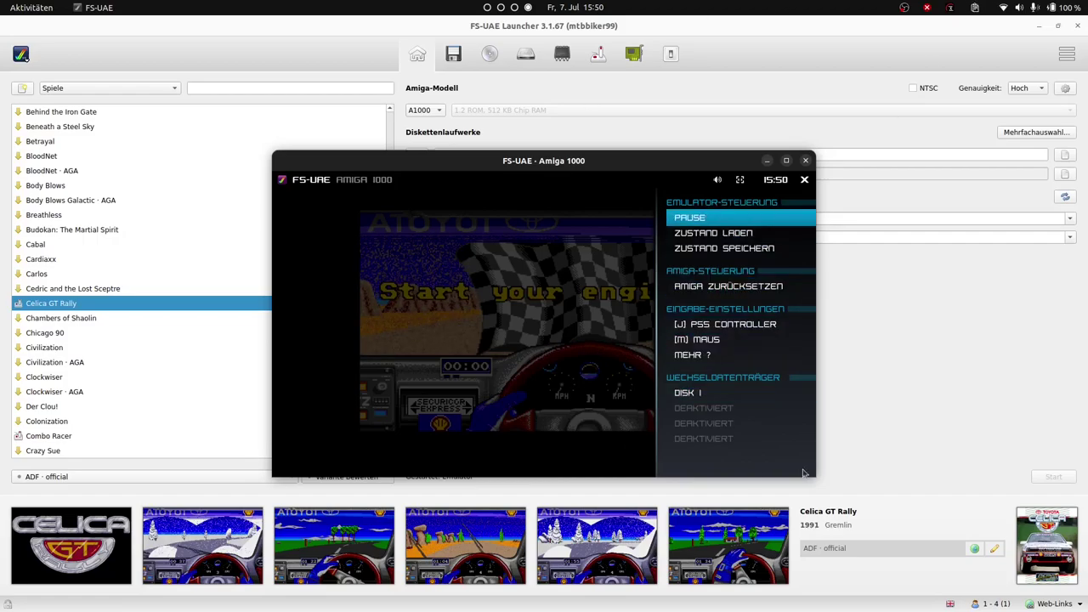
{"action": "left_click_drag", "start_coordinate": [548, 165], "coordinate": [612, 146]}
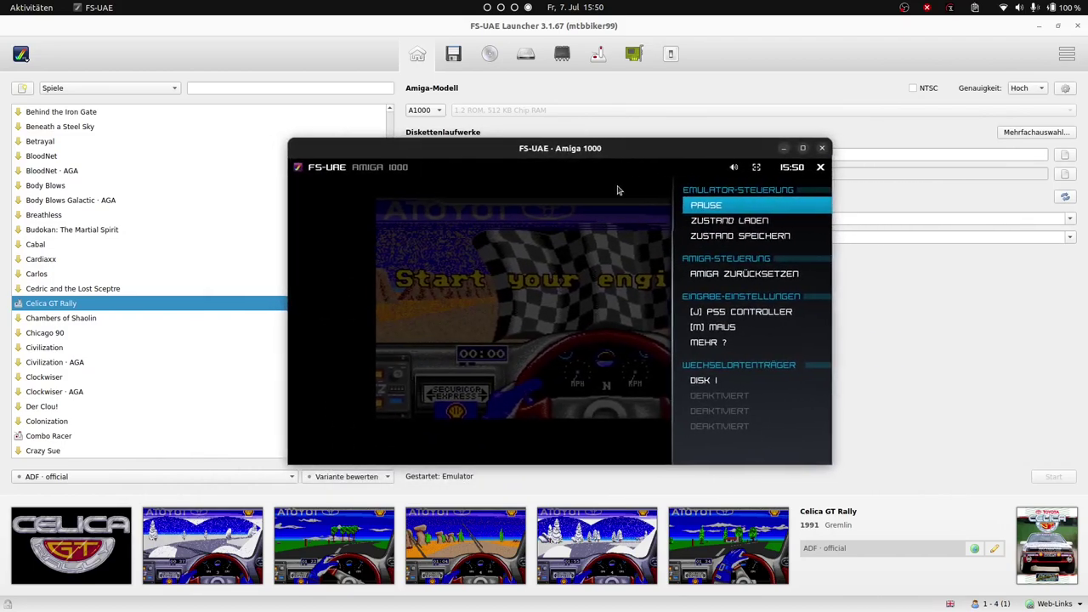
{"action": "key", "text": "F12"}
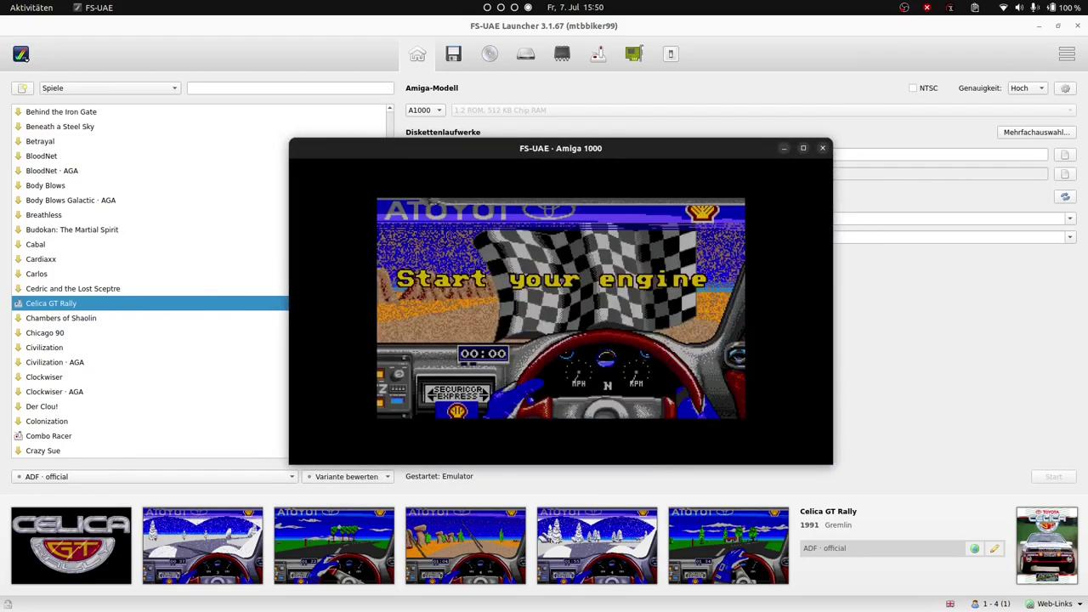
Step: Switch the emulator to full screen, and set the rally car off while shifting up to fifth gear
{"action": "key", "text": "alt+Return"}
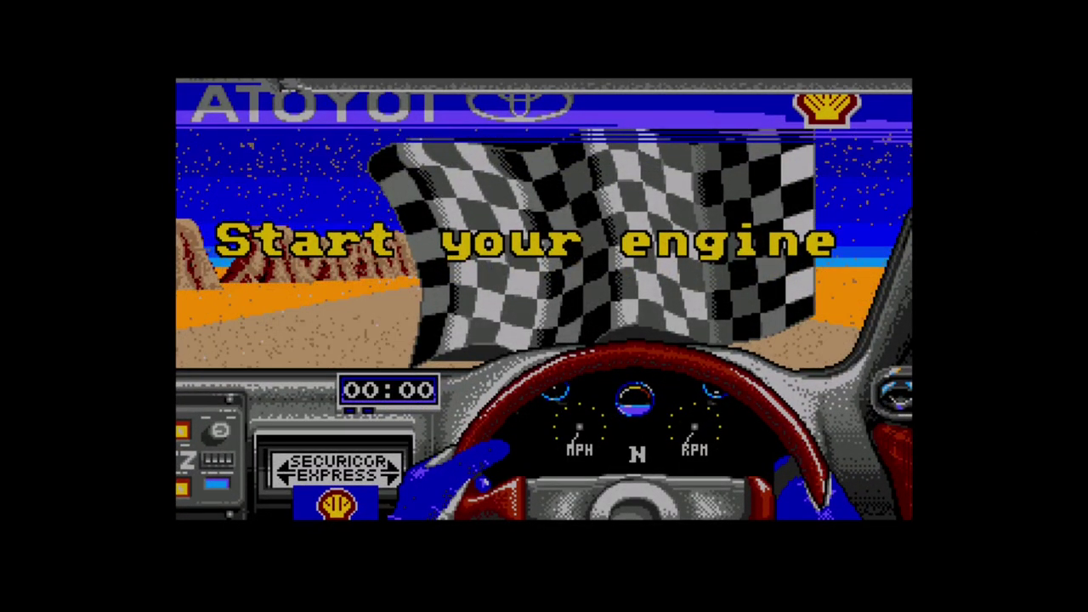
{"action": "key", "text": "ctrl+Up"}
{"action": "key", "text": "ctrl+Up"}
{"action": "key", "text": "ctrl+Up"}
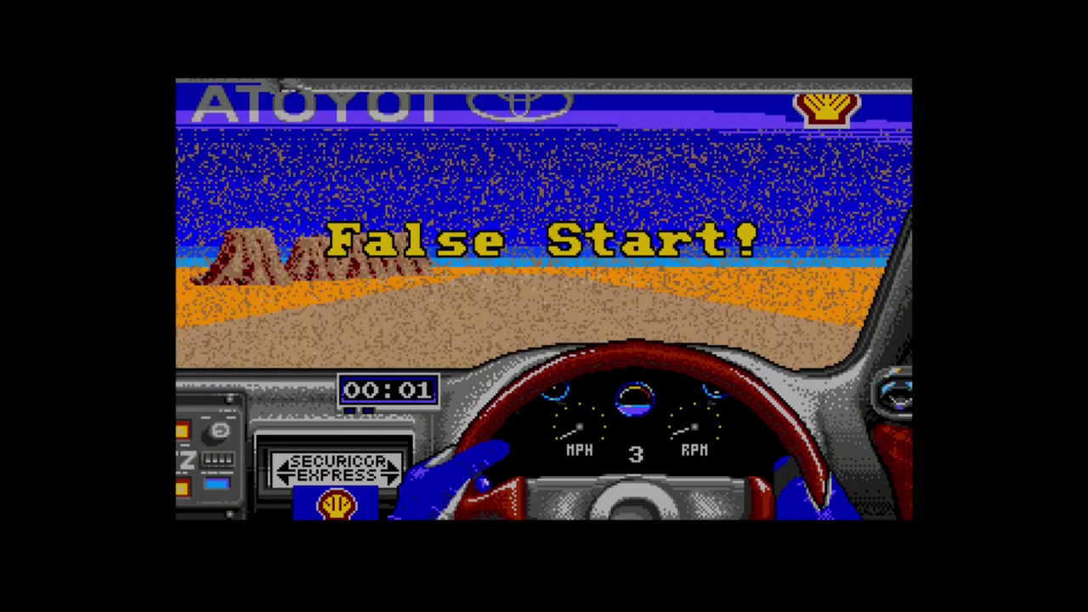
{"action": "key", "text": "Up"}
{"action": "key", "text": "Up"}
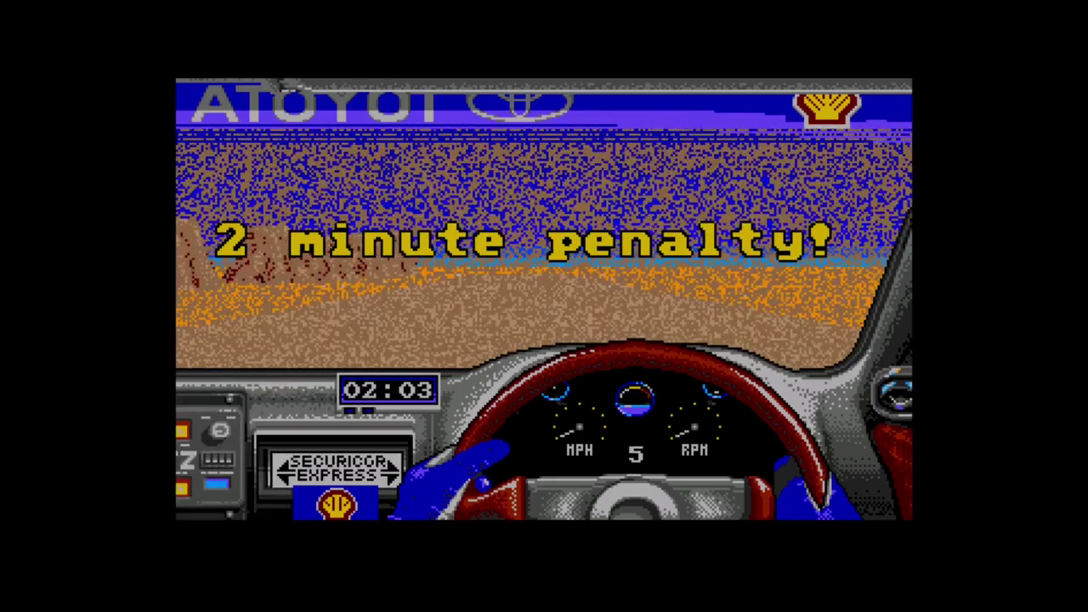
Step: Steer the car along the Mexico practice course, and shift down to fourth gear
{"action": "key", "text": "Right"}
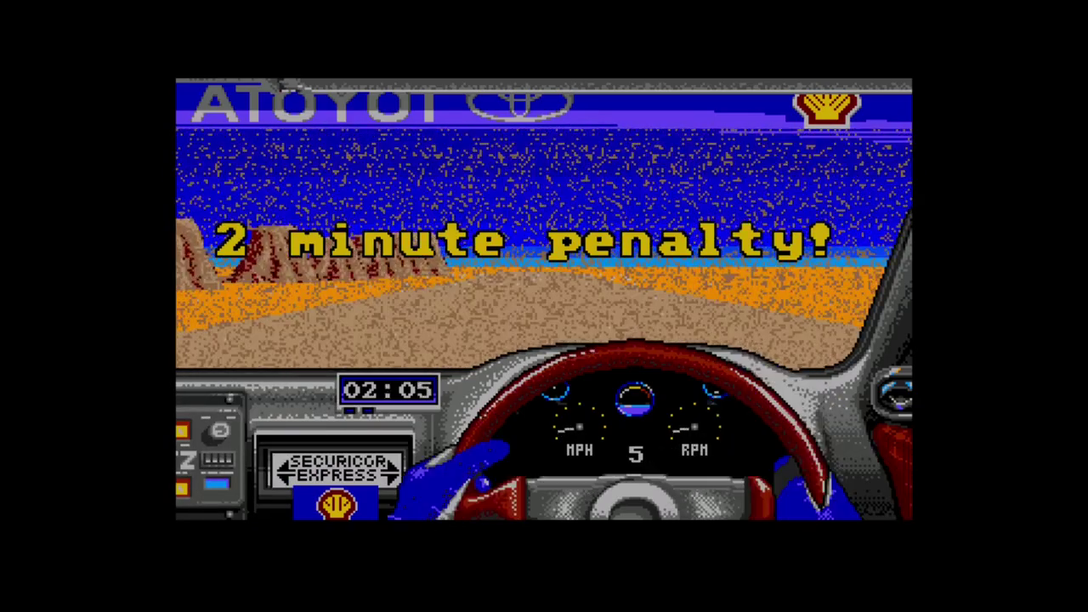
{"action": "key", "text": "Right"}
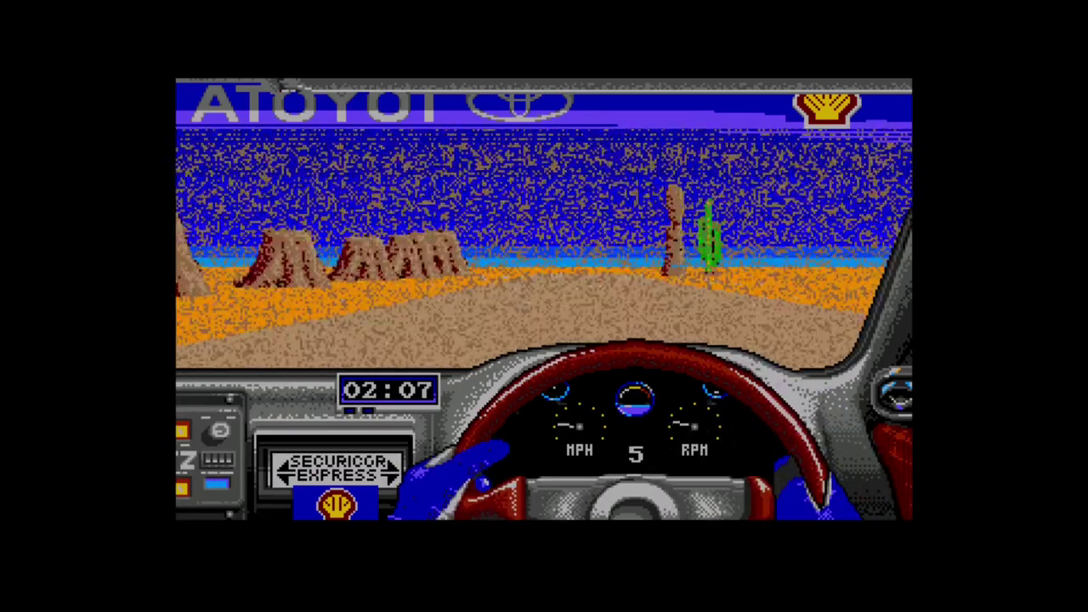
{"action": "key", "text": "Down"}
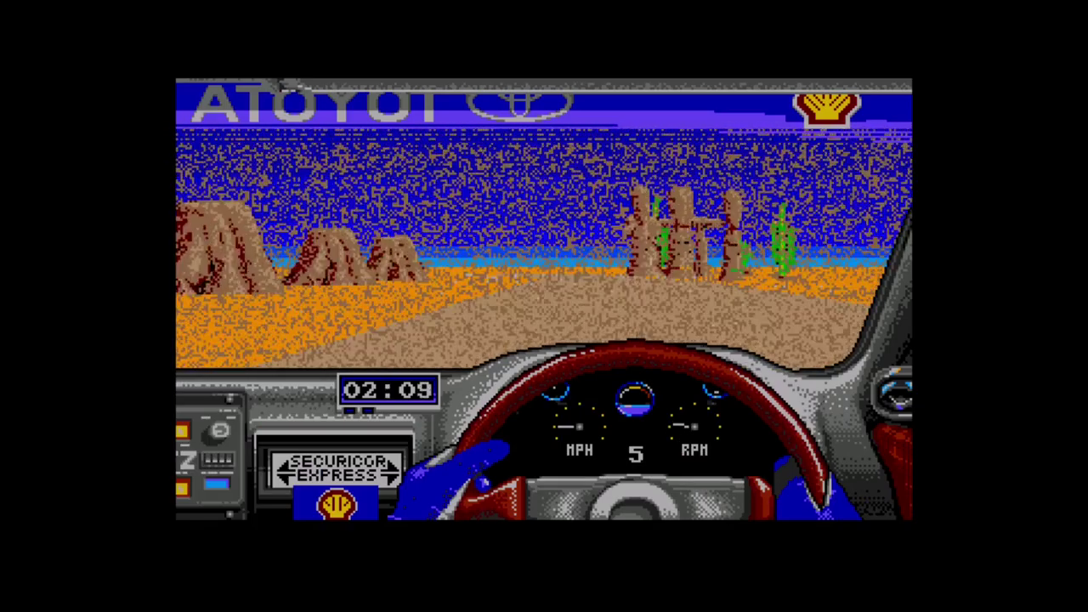
{"action": "key", "text": "Up"}
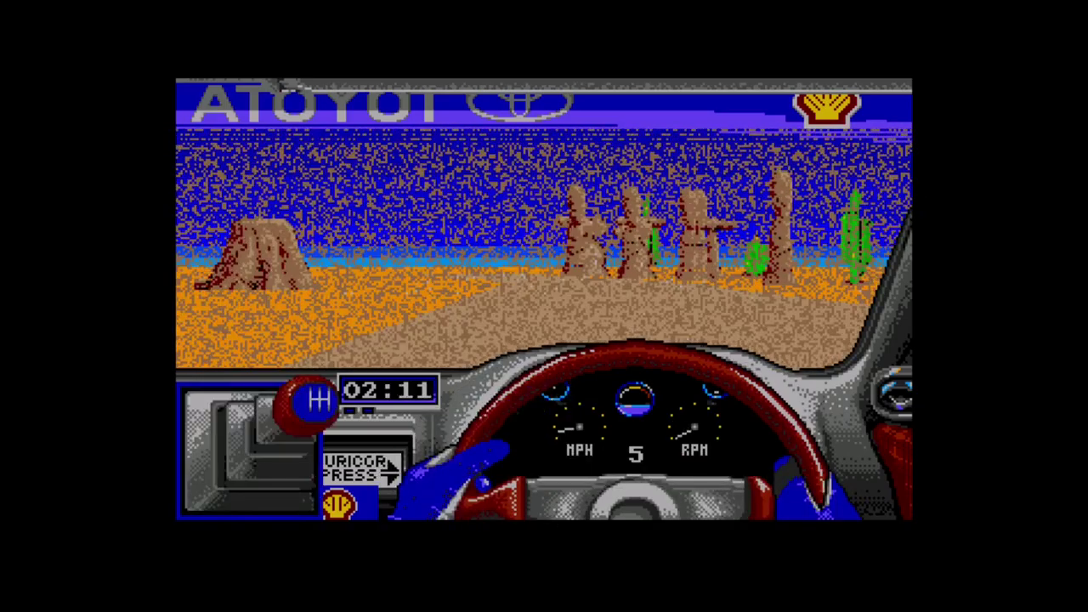
{"action": "key", "text": "Right"}
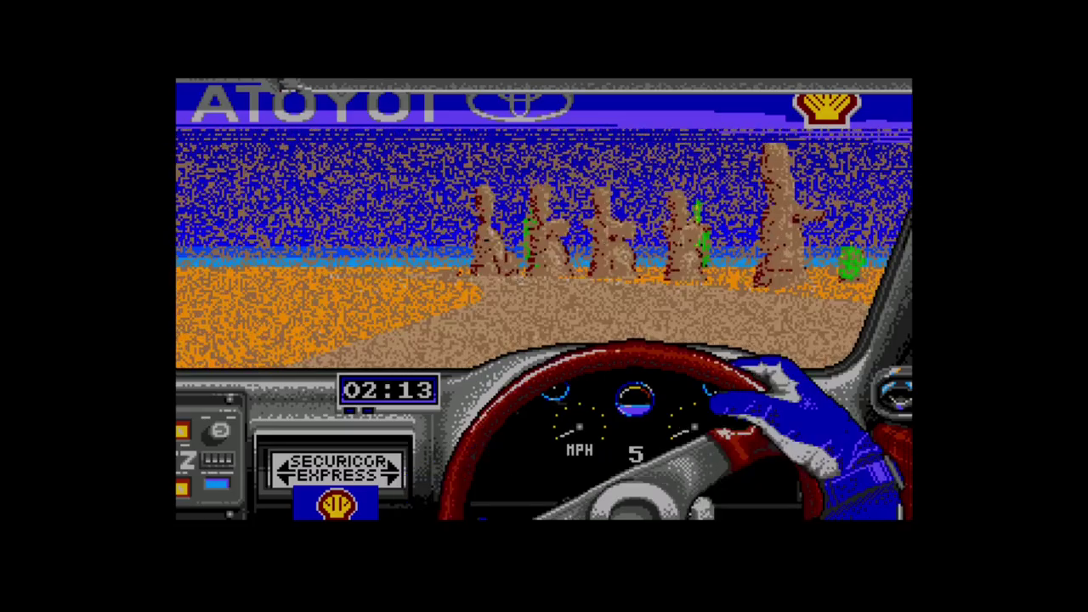
{"action": "key", "text": "Right"}
{"action": "key", "text": "Left"}
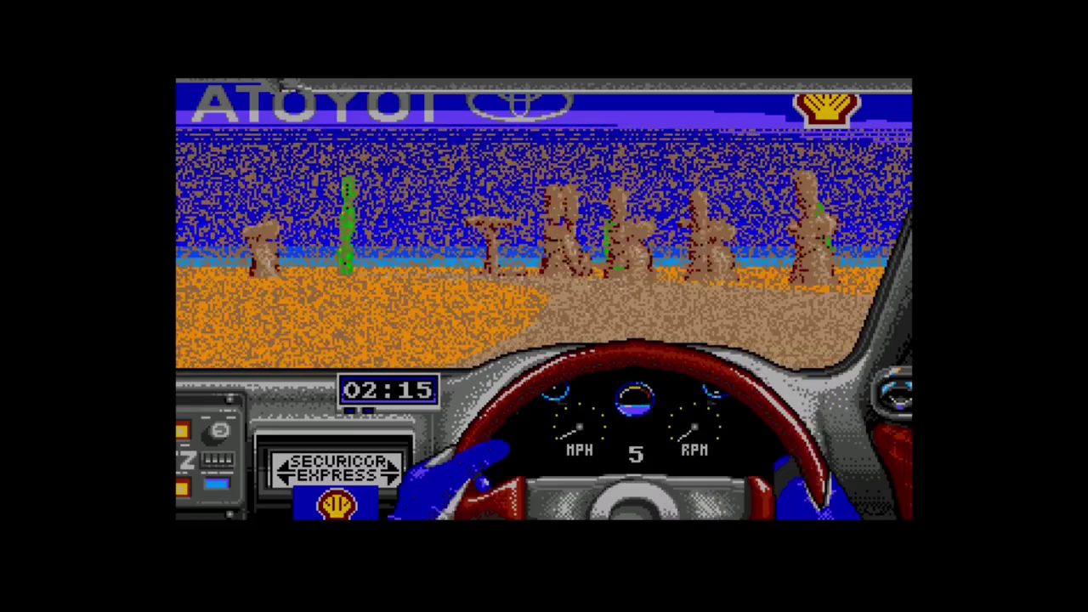
{"action": "key", "text": "space"}
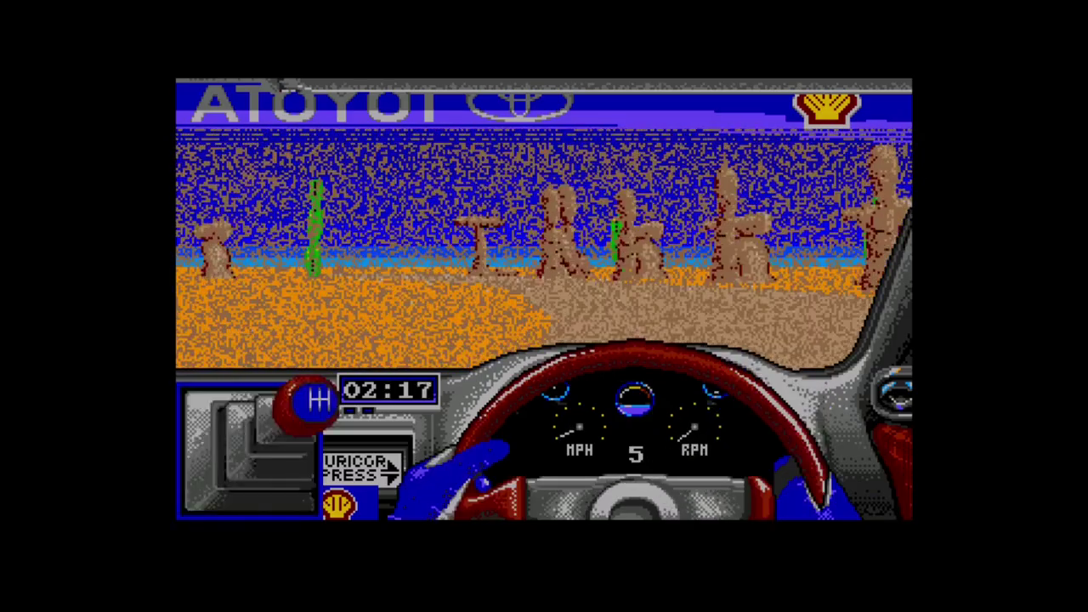
{"action": "key", "text": "space"}
{"action": "key", "text": "Down"}
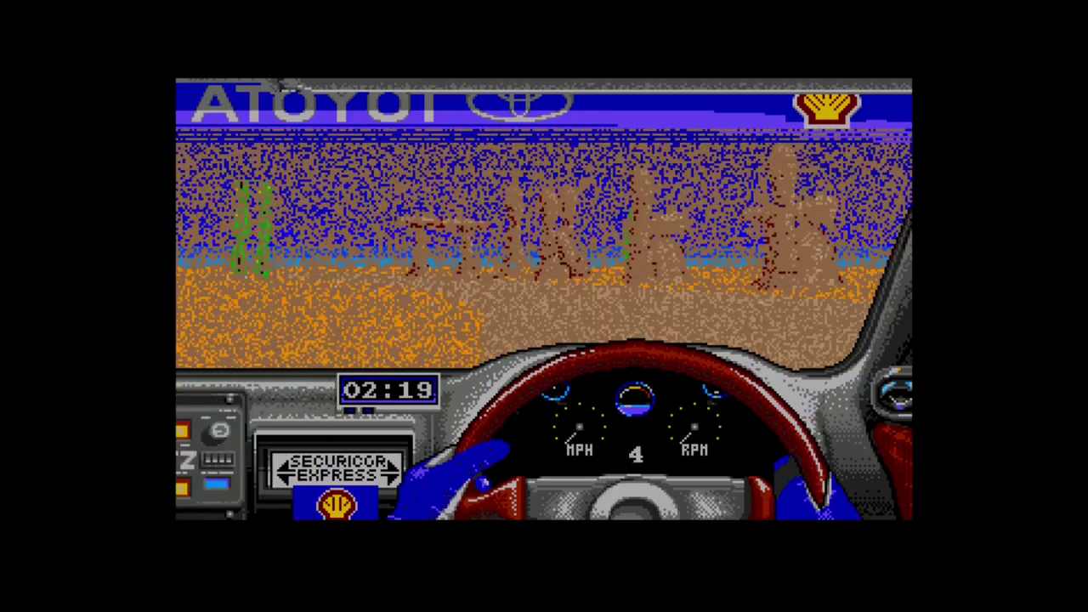
Step: Drive on through the bends in fourth gear, correcting the steering to keep the car on the track
{"action": "key", "text": "Left"}
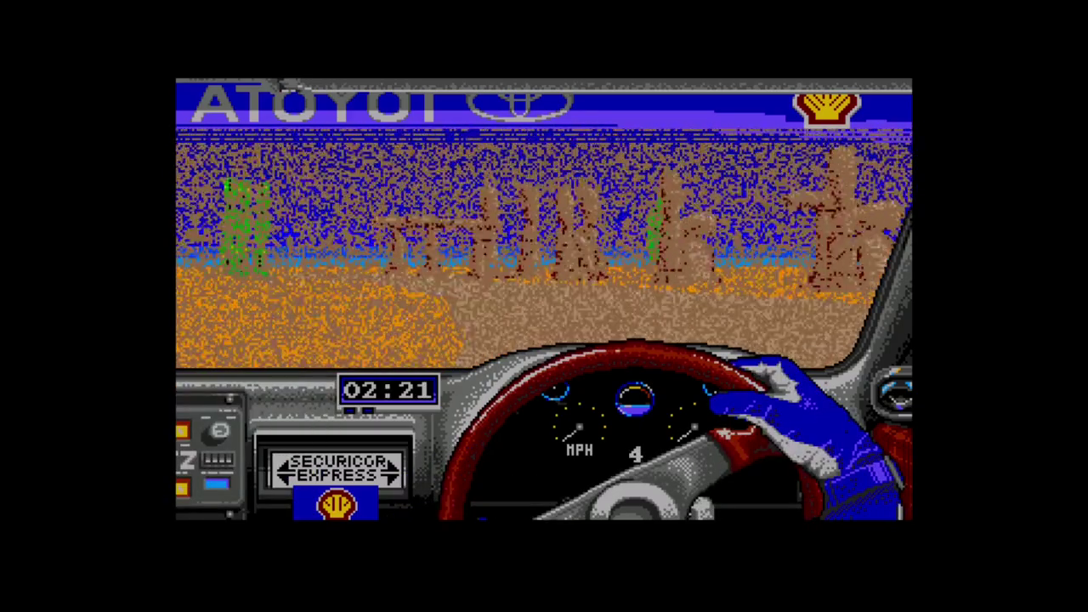
{"action": "key", "text": "Left"}
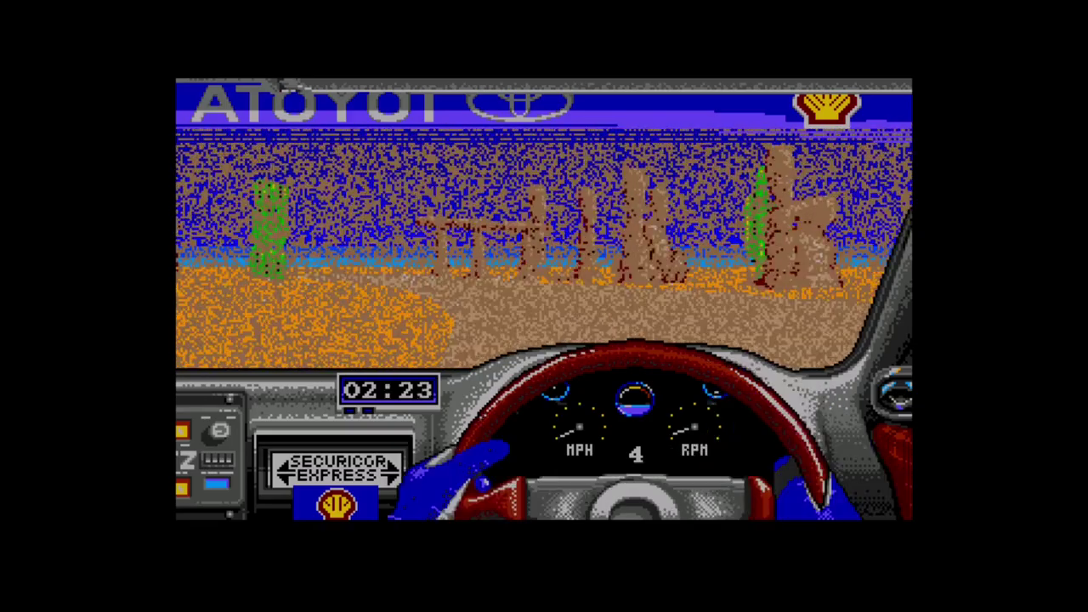
{"action": "key", "text": "Left"}
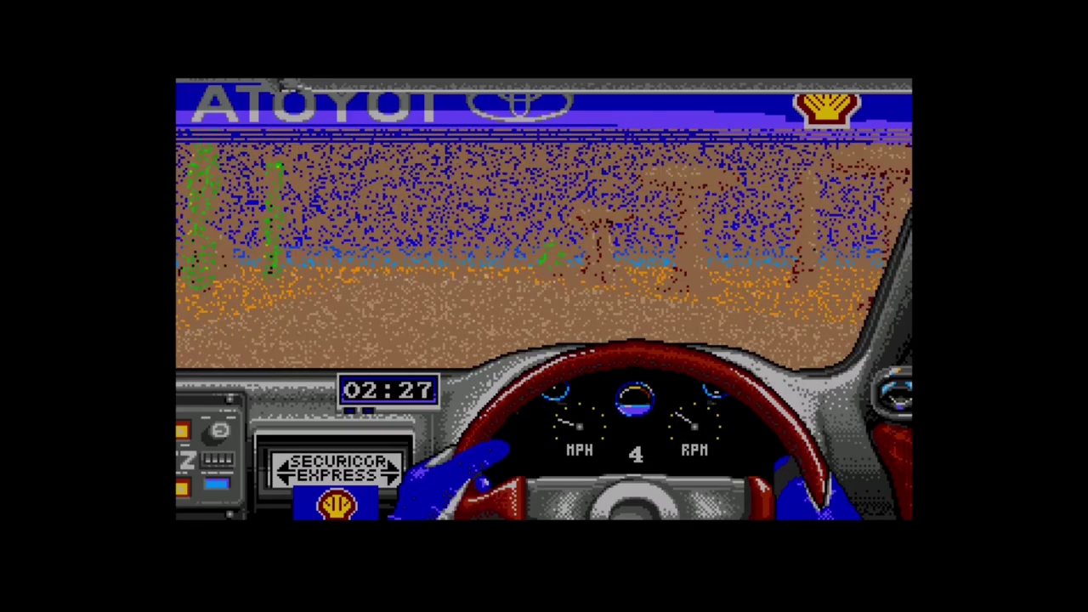
{"action": "key", "text": "Left"}
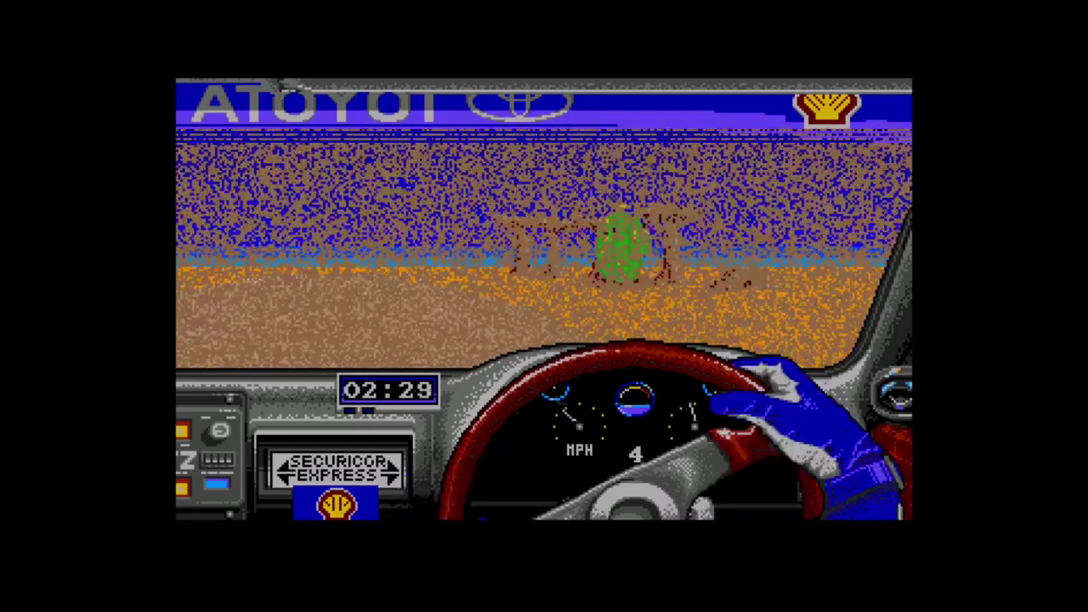
{"action": "key", "text": "Left"}
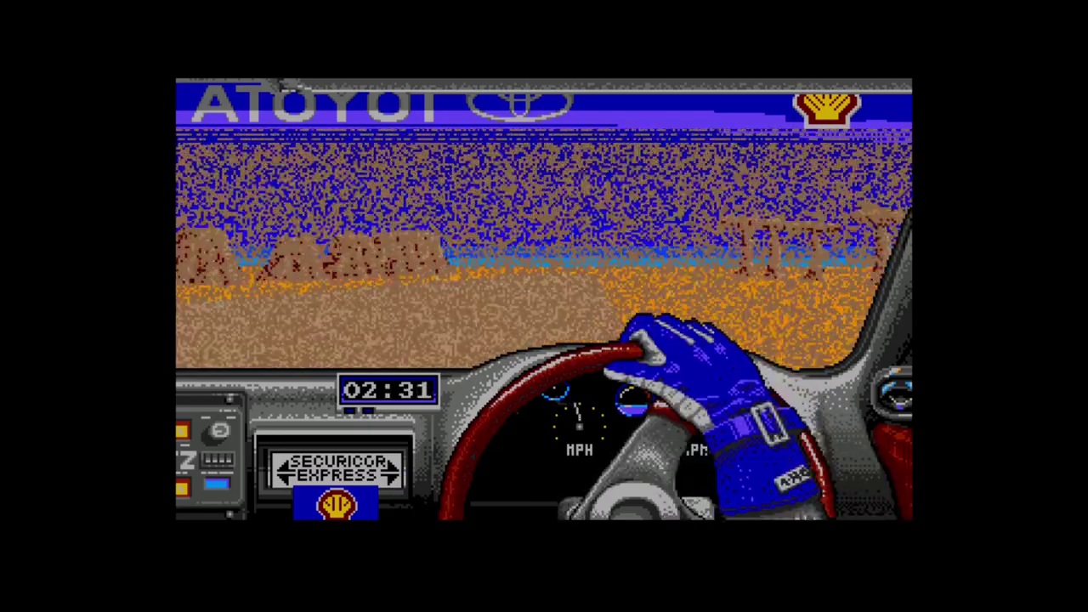
{"action": "key", "text": "Right"}
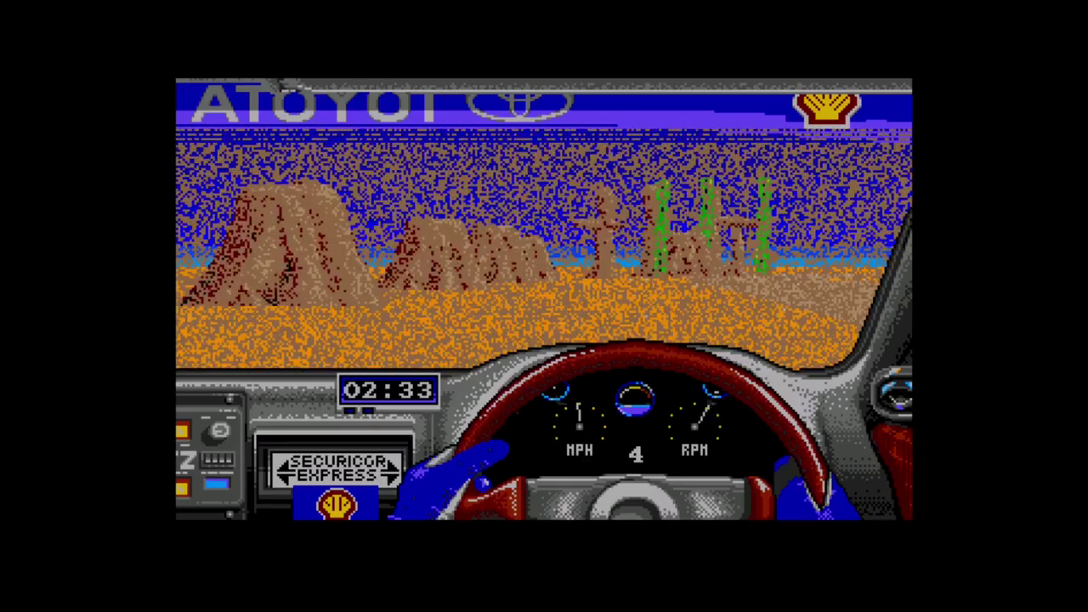
{"action": "key", "text": "Right"}
{"action": "key", "text": "Left"}
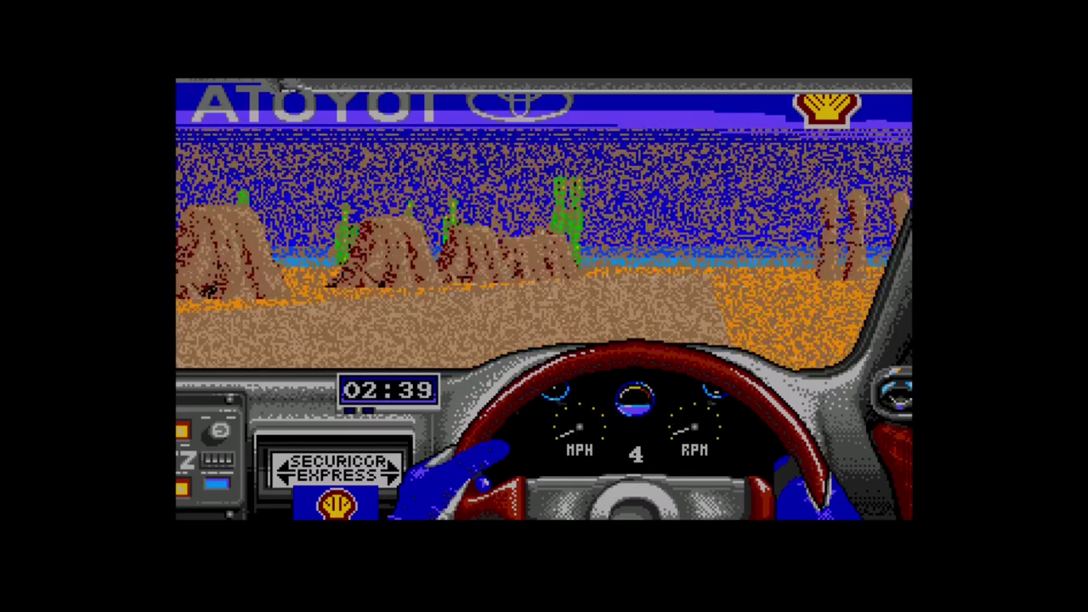
Step: Leave full screen and close the Amiga 1000 emulator window running Celica GT Rally
{"action": "key", "text": "alt+Return"}
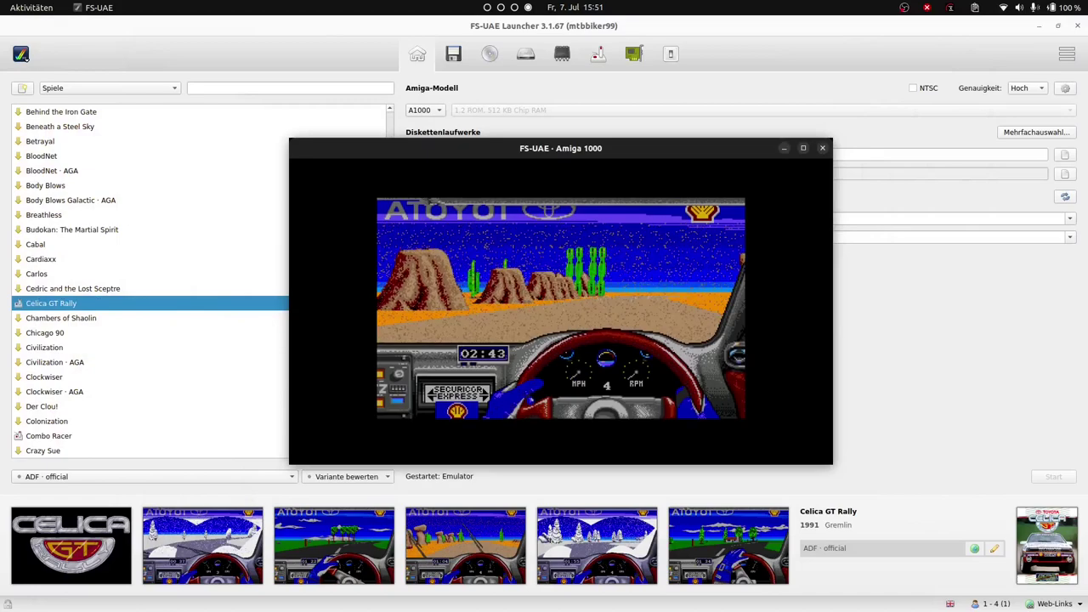
{"action": "key", "text": "F12"}
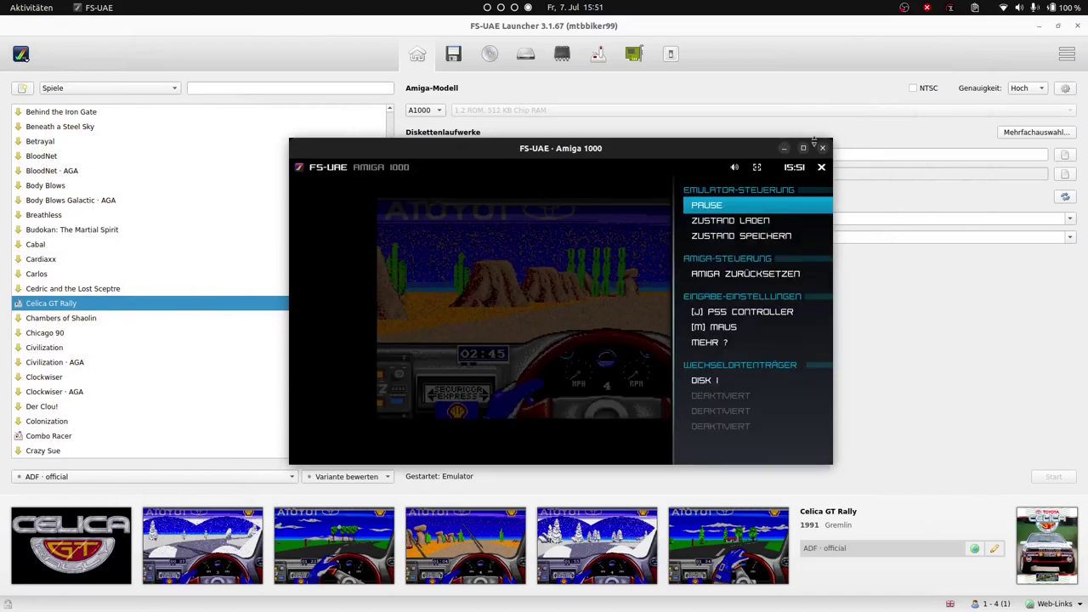
{"action": "left_click", "coordinate": [822, 148]}
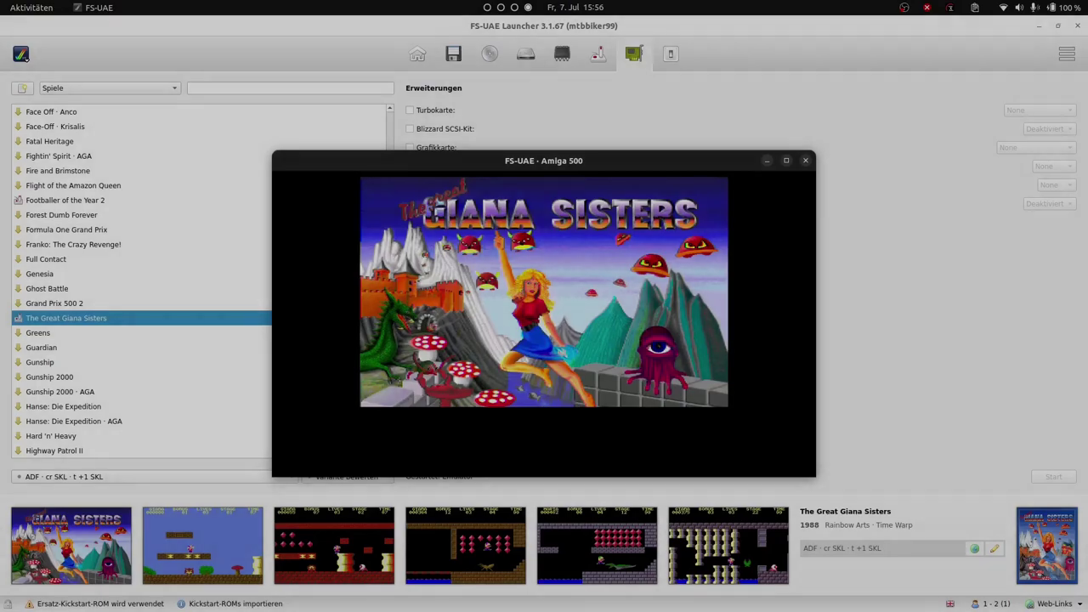
Step: Show The Great Giana Sisters in full screen and start a one-player game
{"action": "key", "text": "F11"}
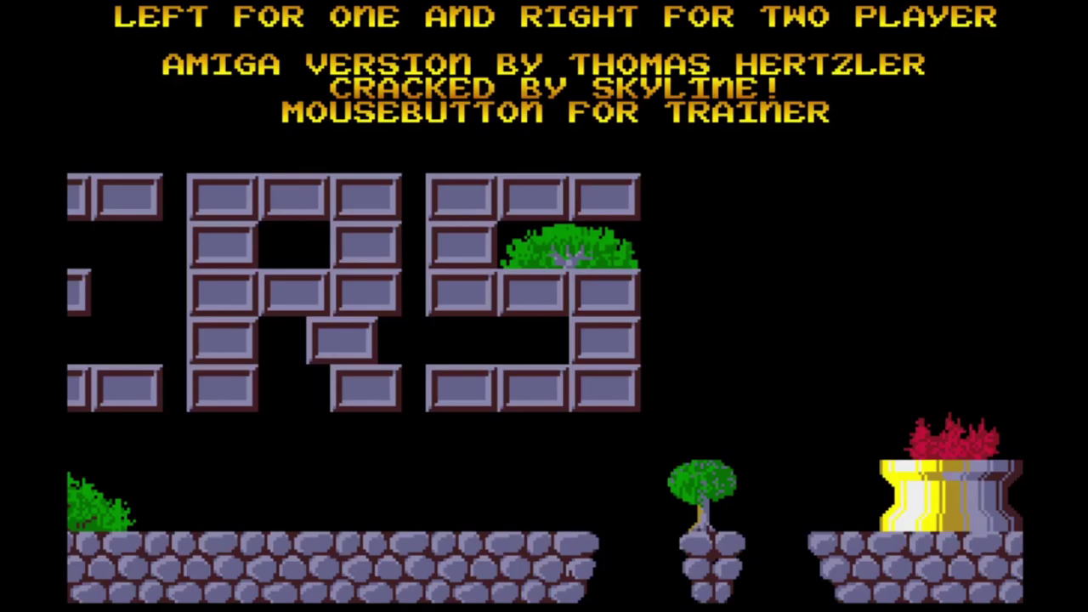
{"action": "key", "text": "Left"}
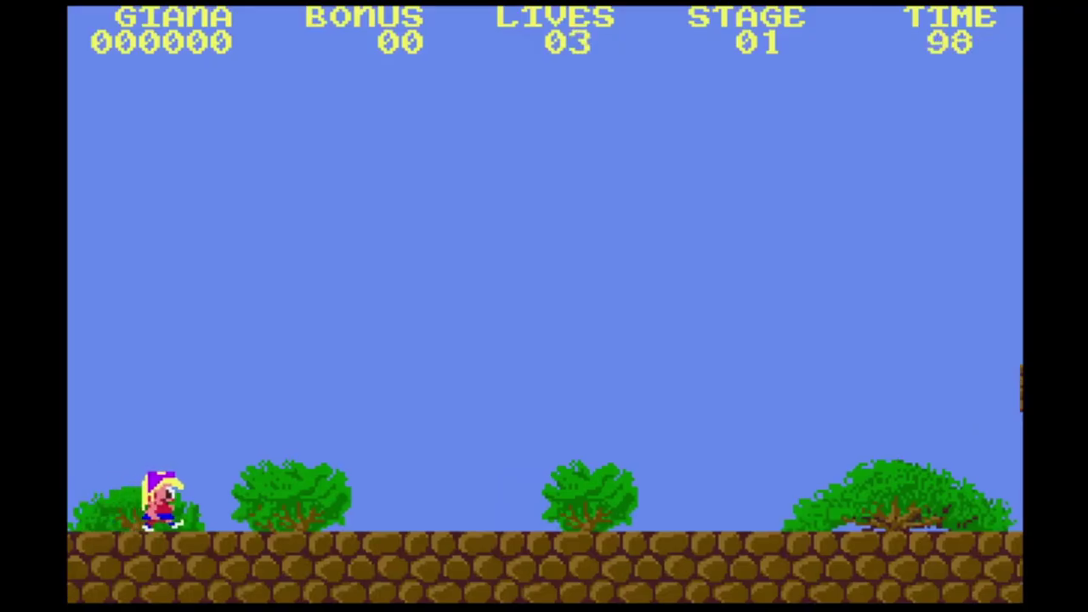
Step: Run Giana through stage 1, jump onto the star-block platform, and release and collect the ball from the upper block
{"action": "key", "text": "Right"}
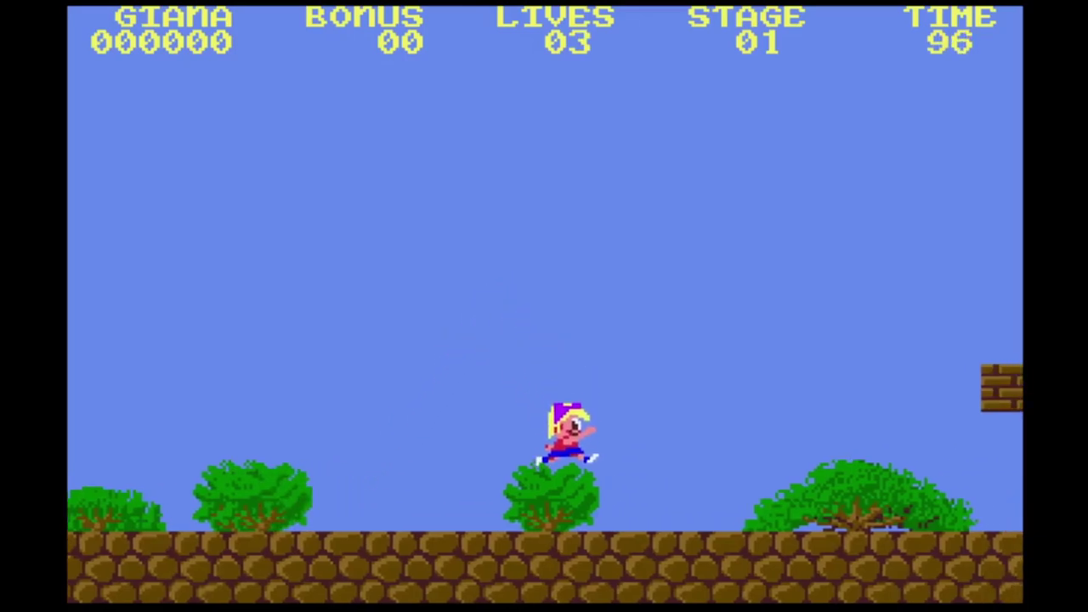
{"action": "key", "text": "Up"}
{"action": "key", "text": "Left"}
{"action": "key", "text": "Right"}
{"action": "key", "text": "Up"}
{"action": "key", "text": "Right"}
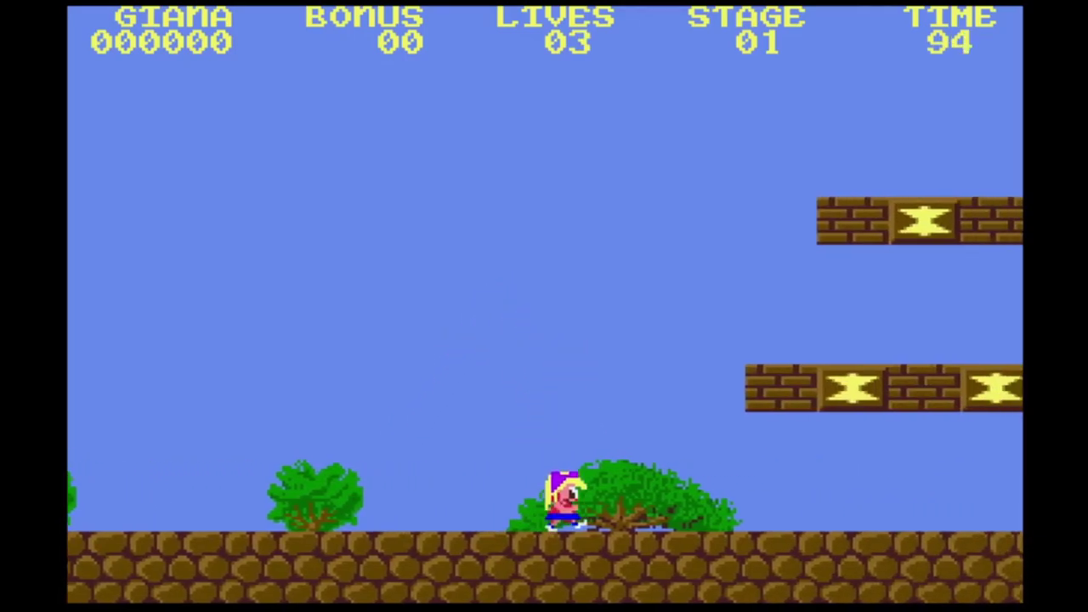
{"action": "key", "text": "Up"}
{"action": "key", "text": "Up"}
{"action": "key", "text": "Right"}
{"action": "key", "text": "Up"}
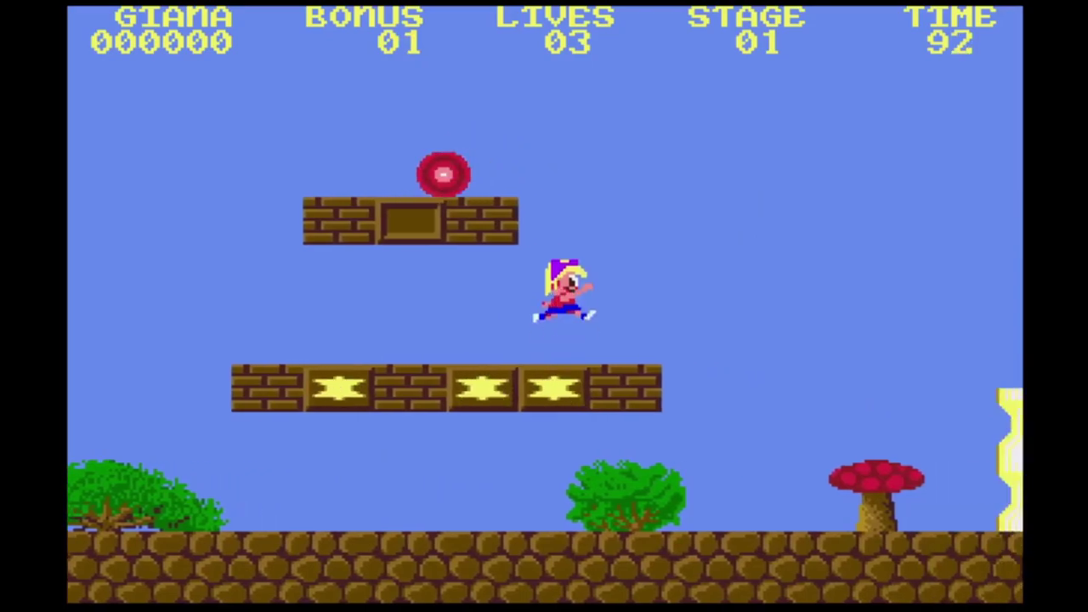
{"action": "key", "text": "Left"}
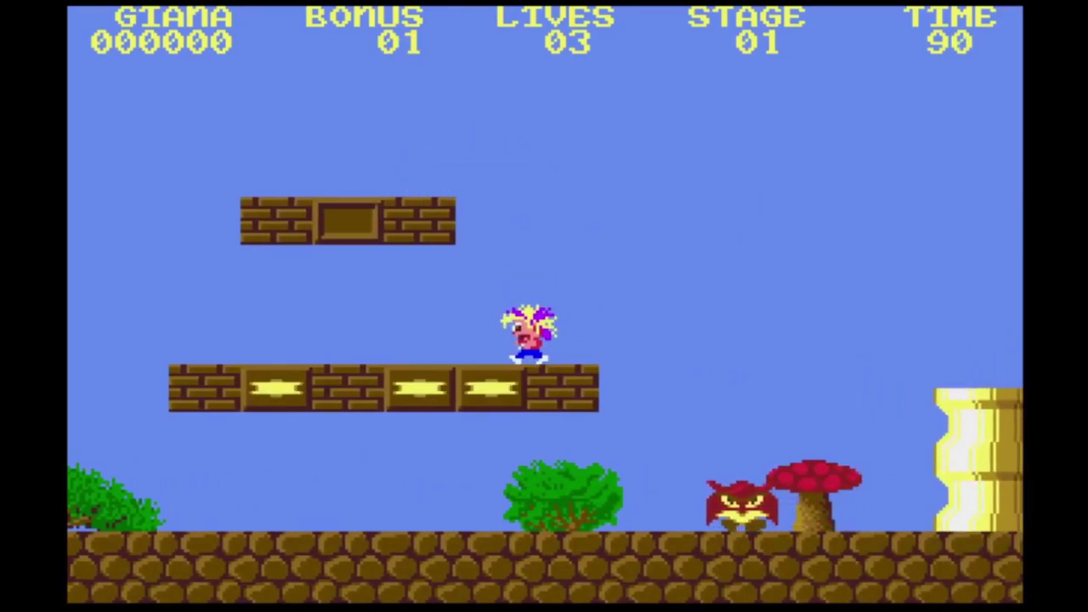
Step: Bring Giana down from the star-block platform and stomp the owl on the ground below it
{"action": "key", "text": "Right"}
{"action": "key", "text": "Left"}
{"action": "key", "text": "Up"}
{"action": "key", "text": "Right"}
{"action": "key", "text": "Right"}
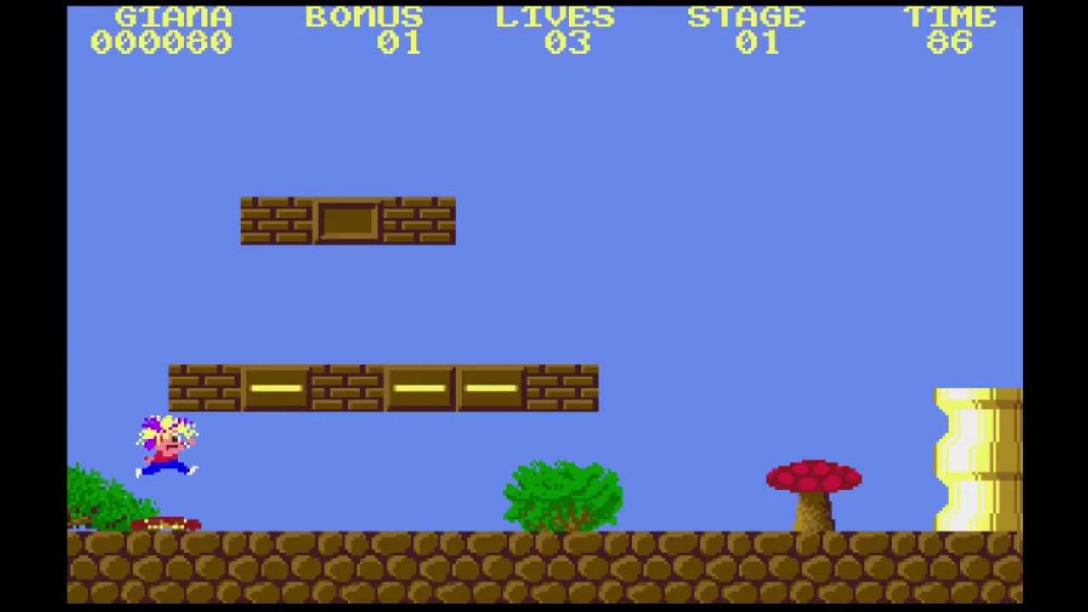
Step: Hit the three lower star blocks from below for their diamonds and smash the bricks beside them
{"action": "key", "text": "Up"}
{"action": "key", "text": "Up"}
{"action": "key", "text": "Up"}
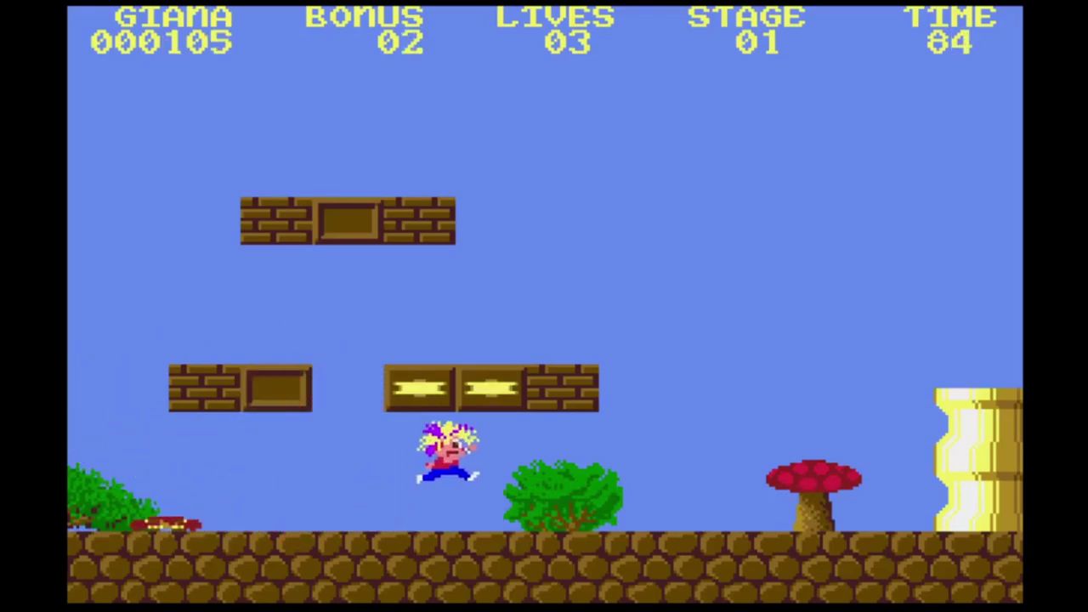
{"action": "key", "text": "Up"}
{"action": "key", "text": "Left"}
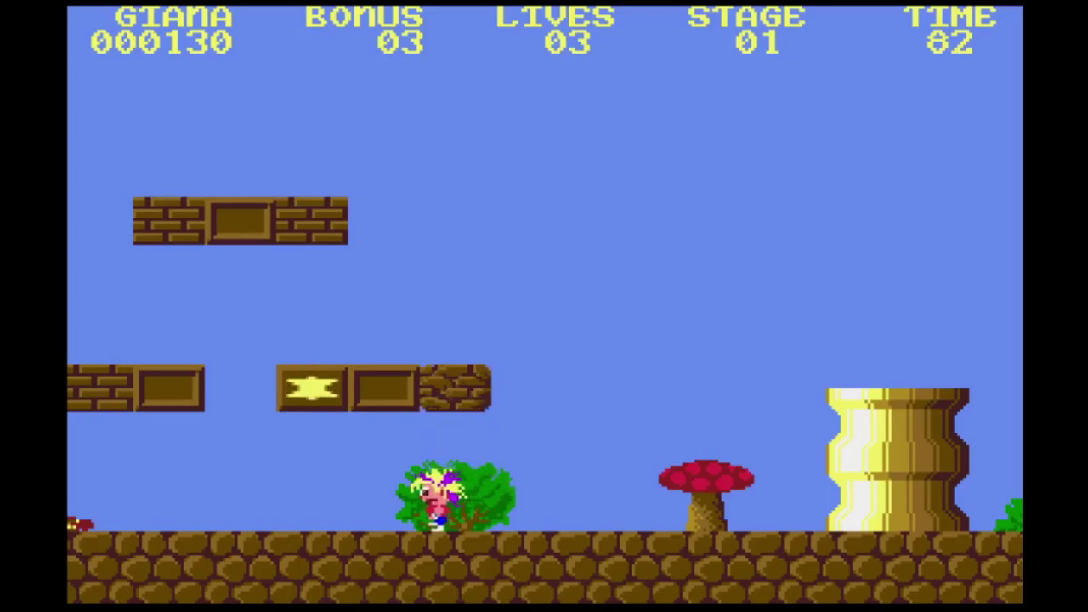
{"action": "key", "text": "Up"}
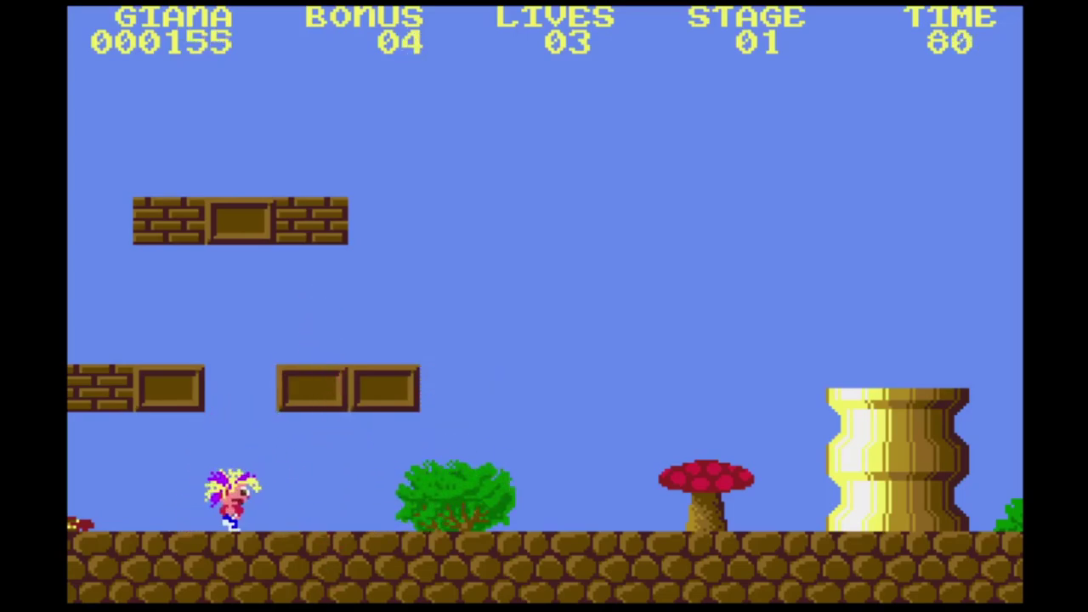
Step: Jump onto the remaining lower blocks, smash the bricks of the upper row, and run on through the stage
{"action": "key", "text": "Up"}
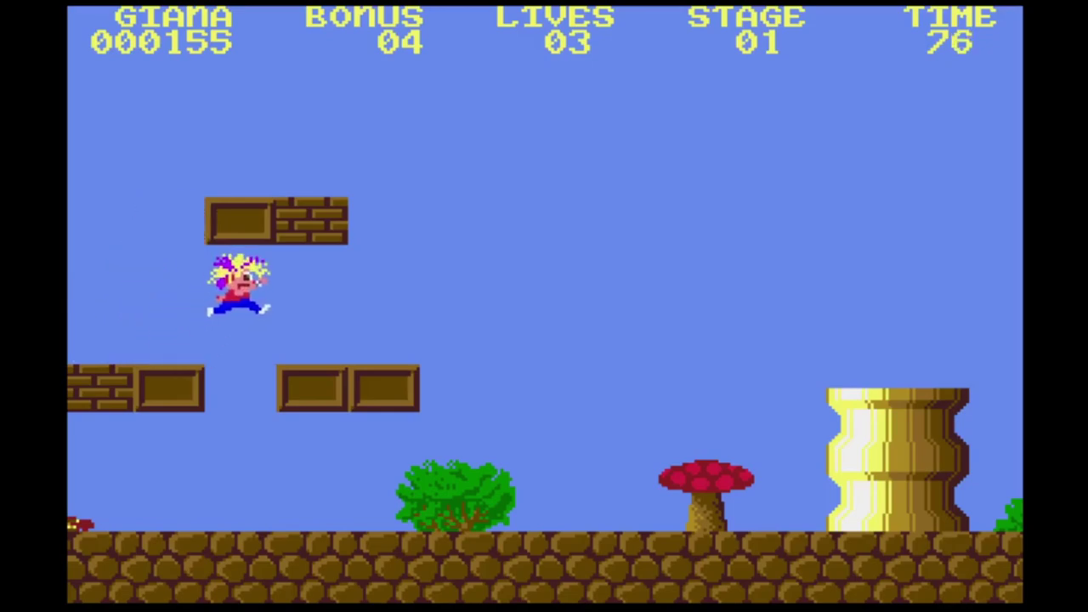
{"action": "key", "text": "Right"}
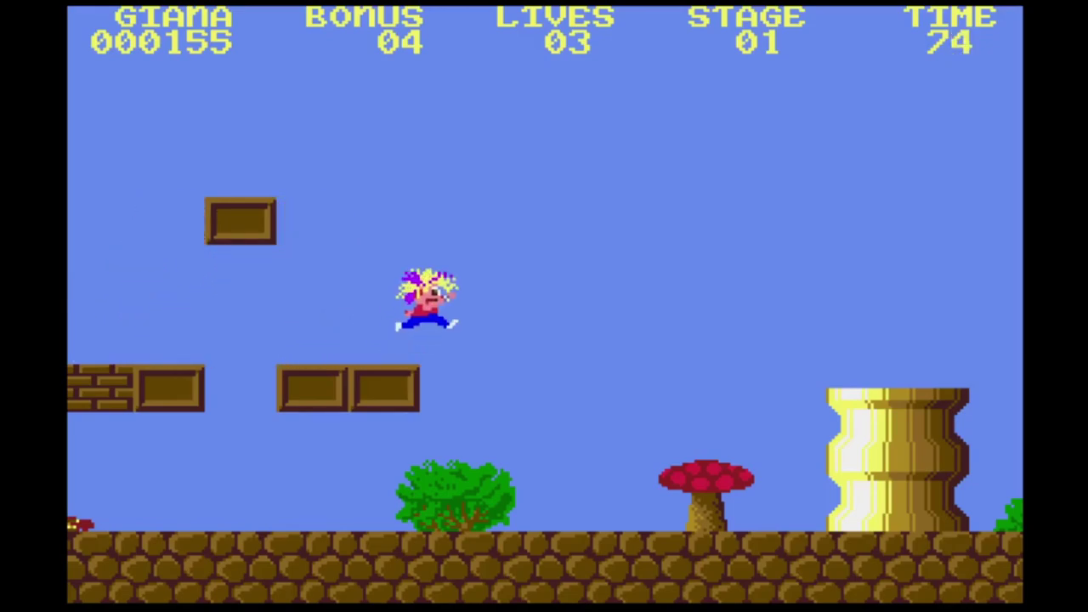
{"action": "key", "text": "Right"}
Step: Collect the two diamonds on the brick ledge, then jump the pipe and the gap towards the owl by the block stairs
{"action": "key", "text": "Up"}
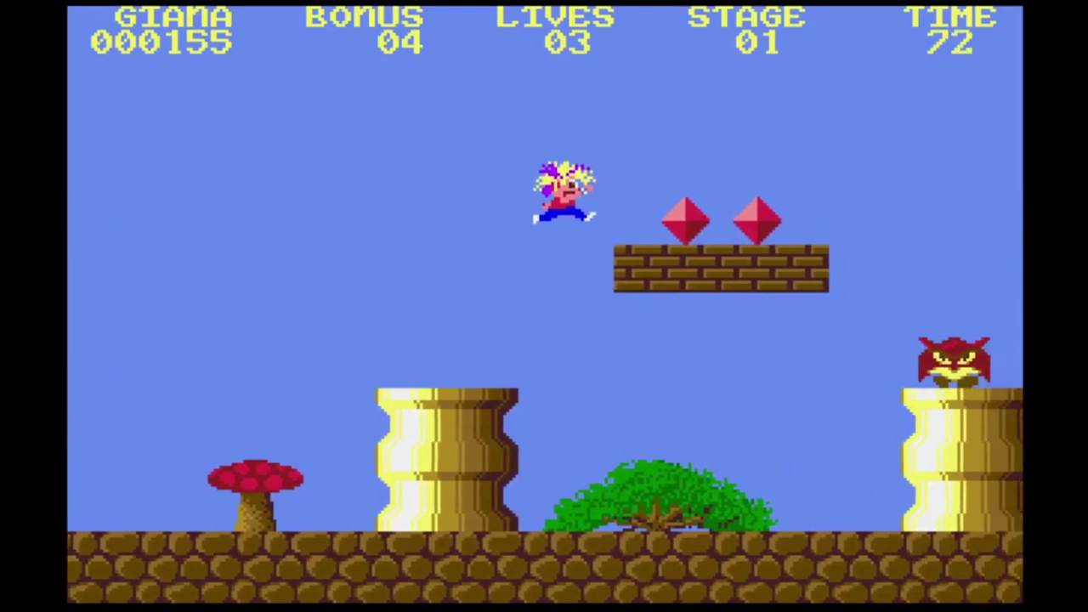
{"action": "key", "text": "Right"}
{"action": "key", "text": "Right"}
{"action": "key", "text": "Up"}
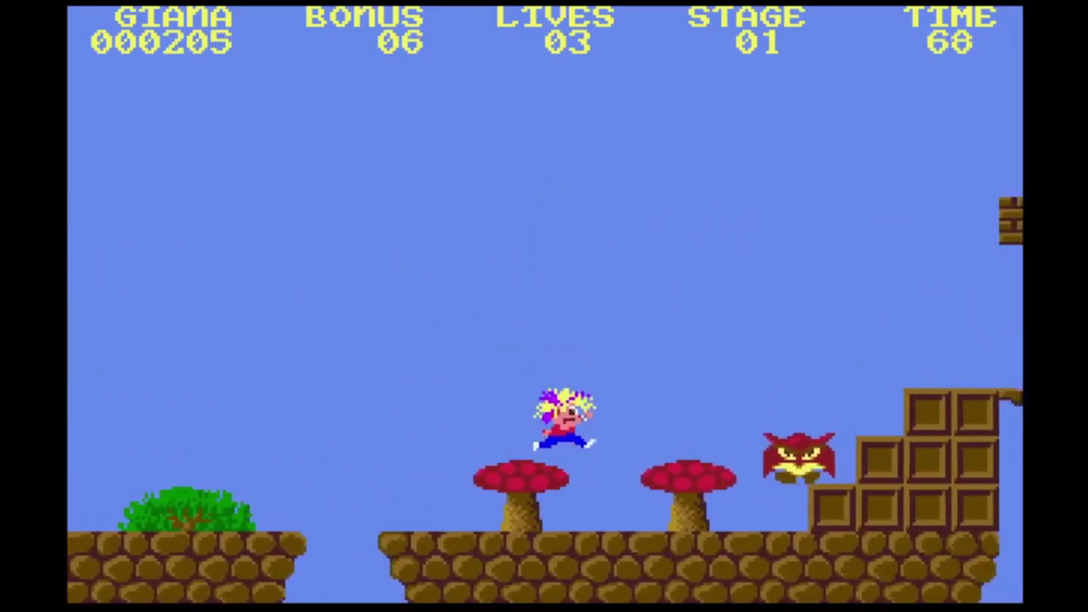
{"action": "key", "text": "Right"}
{"action": "key", "text": "Up"}
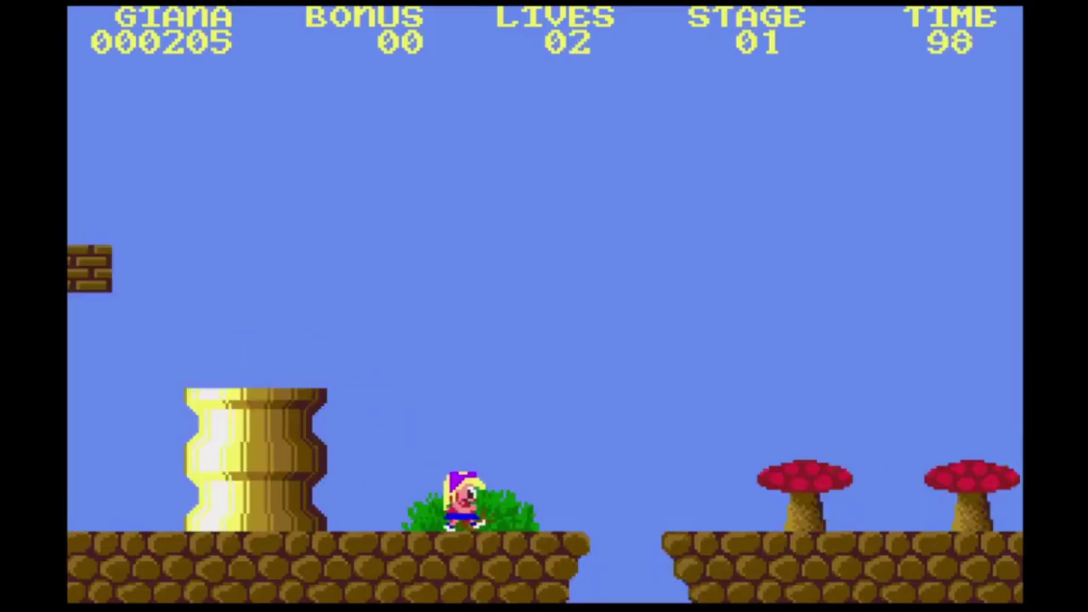
Step: Jump the ground gap again, pass the two mushrooms, and get over the owl onto the block stairs
{"action": "key", "text": "Right"}
{"action": "key", "text": "Up"}
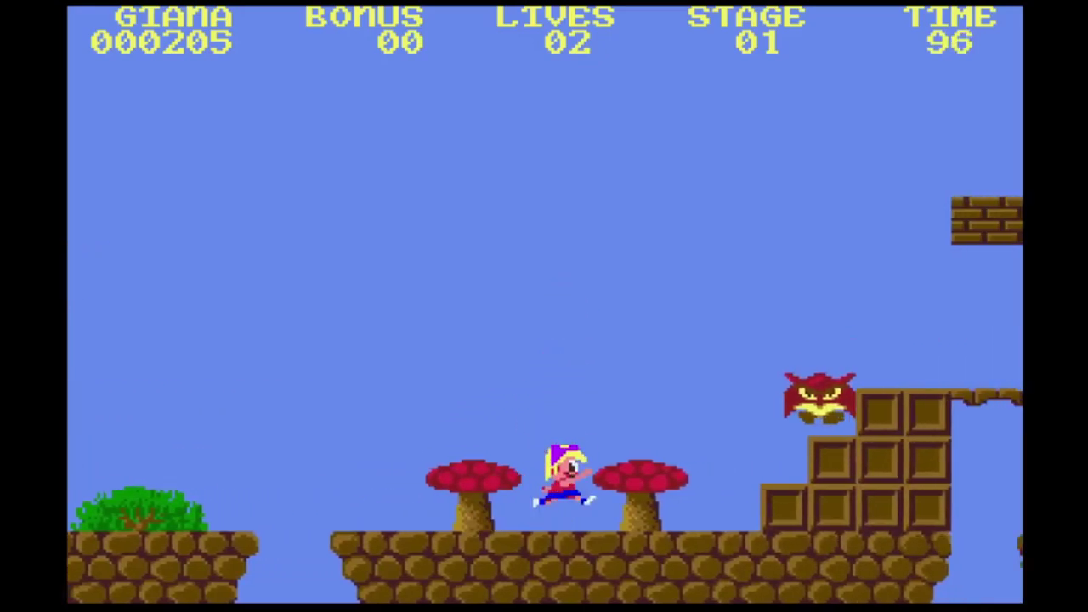
{"action": "key", "text": "Right"}
{"action": "key", "text": "Up"}
{"action": "key", "text": "Right"}
{"action": "key", "text": "Up"}
Step: Release the ball from the block above the columns, cross the gaps, and collect the ball to transform Giana
{"action": "key", "text": "Right"}
{"action": "key", "text": "Up"}
{"action": "key", "text": "Up"}
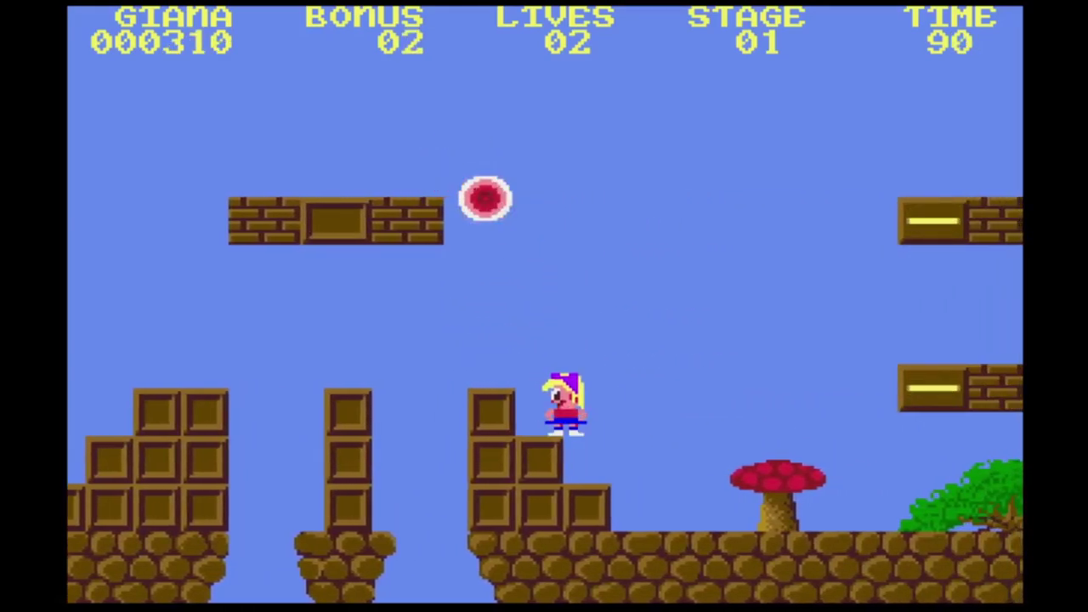
{"action": "key", "text": "Right"}
{"action": "key", "text": "Up"}
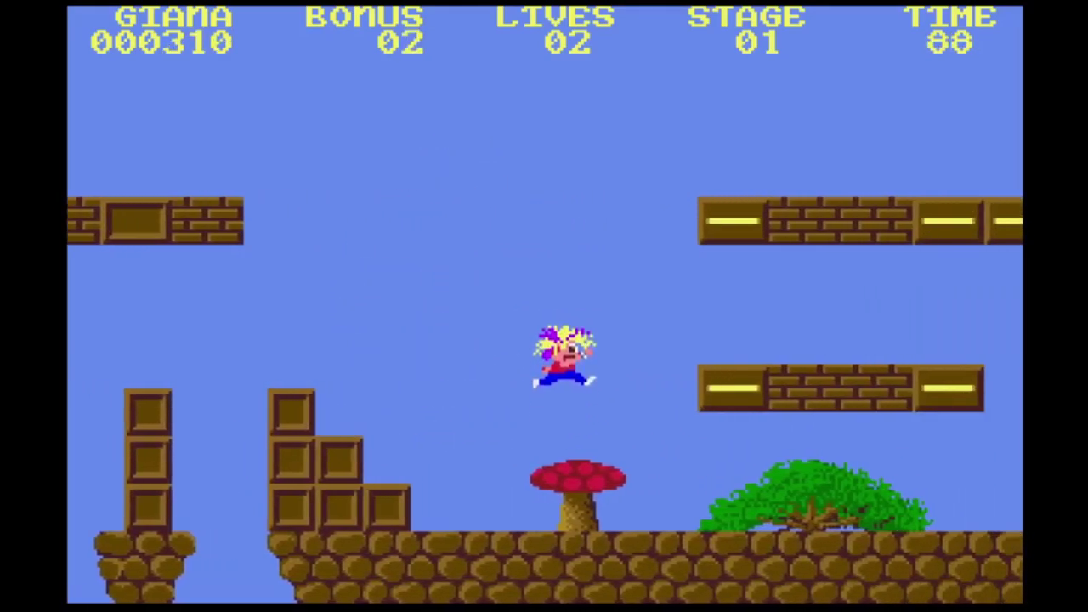
Step: Work along the double brick platform, hitting the upper star blocks and a brick for diamonds, then drop back to the ground
{"action": "key", "text": "Right"}
{"action": "key", "text": "Up"}
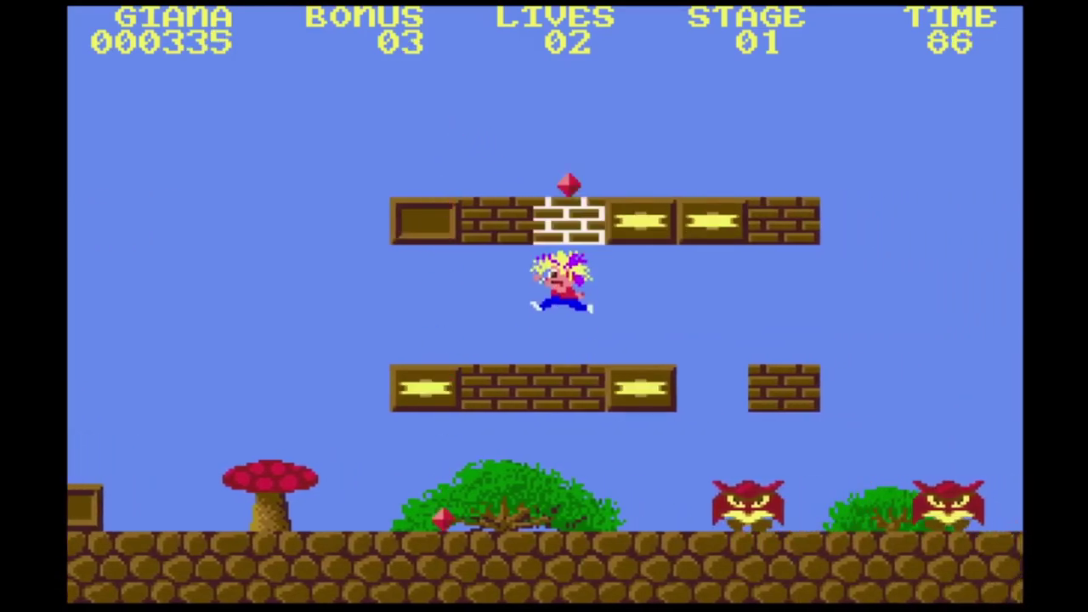
{"action": "key", "text": "Left"}
{"action": "key", "text": "Up"}
{"action": "key", "text": "Right"}
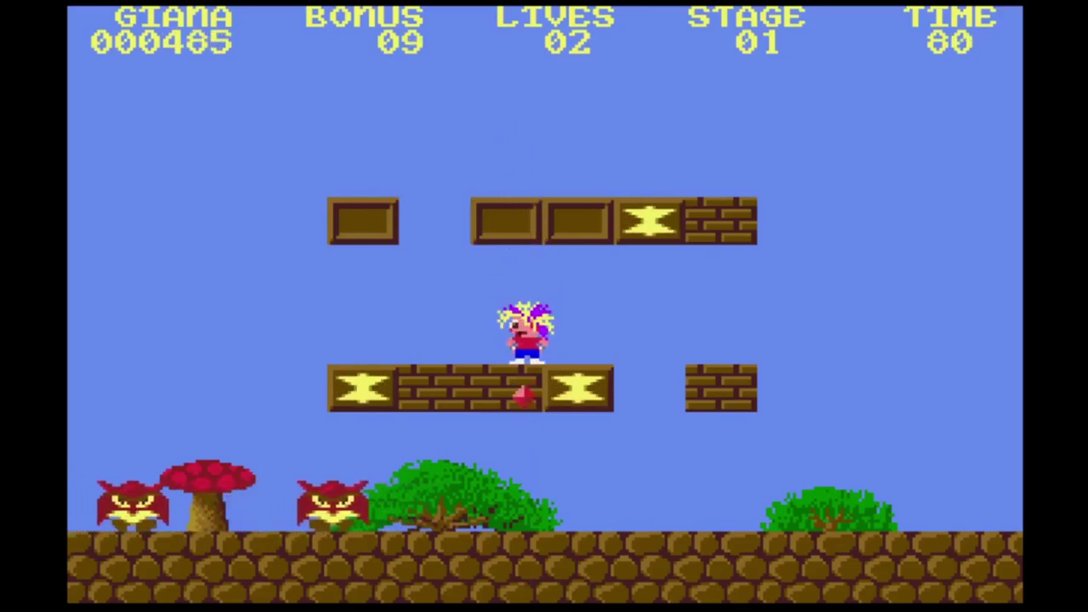
{"action": "key", "text": "Right"}
{"action": "key", "text": "Up"}
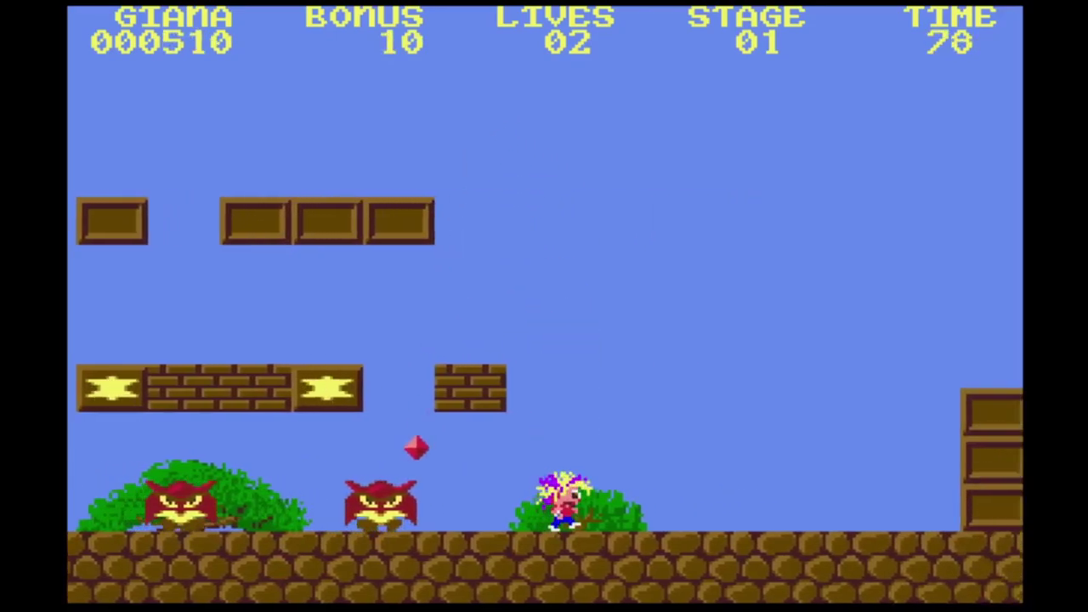
Step: Jump up and stomp the two owls beside the bush
{"action": "key", "text": "Up"}
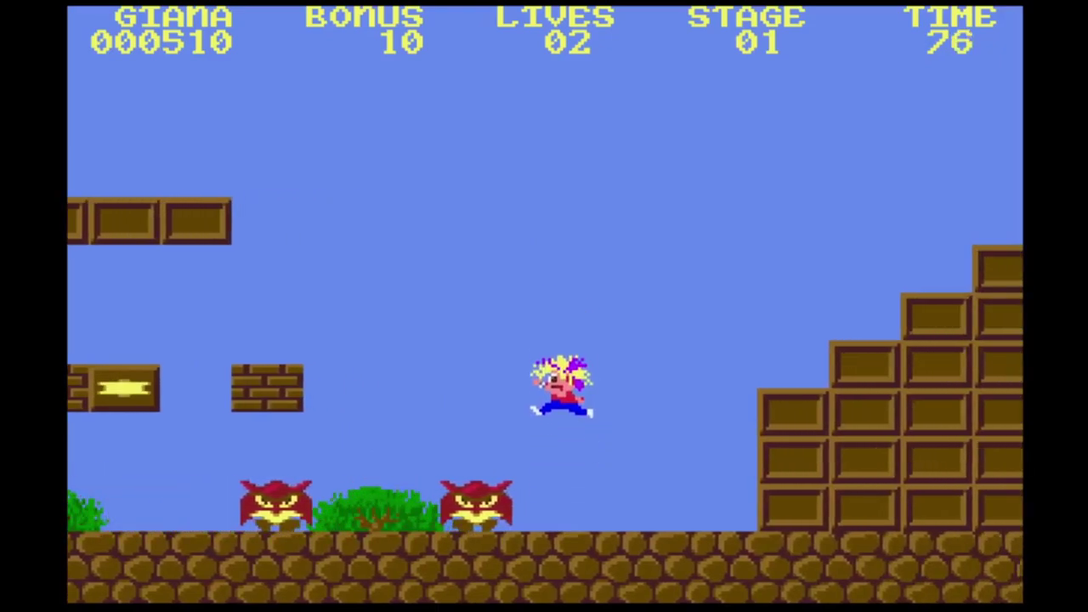
{"action": "key", "text": "Right"}
{"action": "key", "text": "Up"}
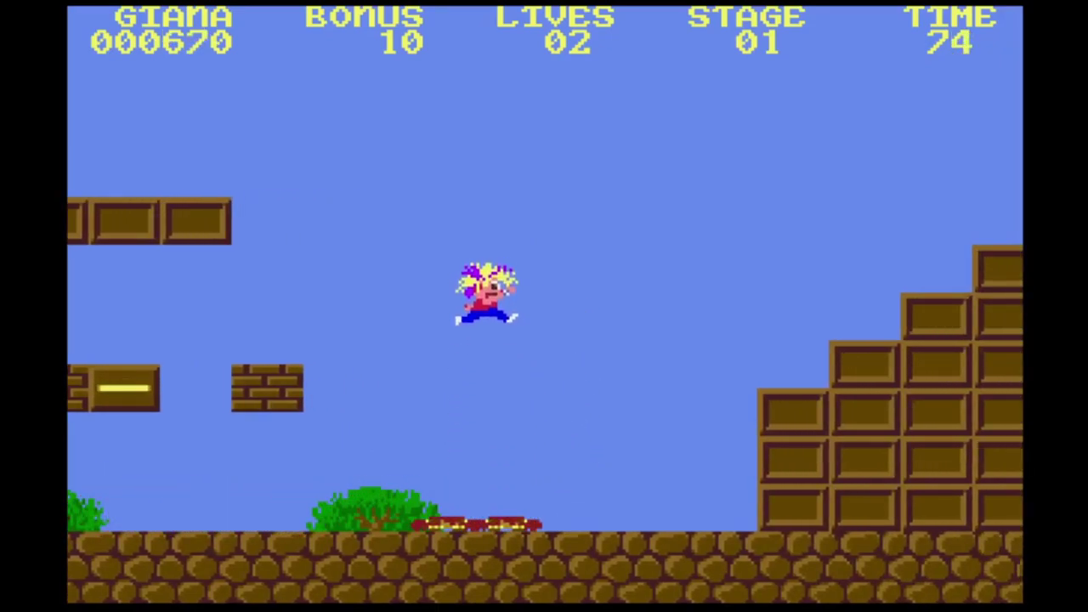
Step: Climb the tall block staircase and leap from its top towards the diagonal row of diamonds
{"action": "key", "text": "Right"}
{"action": "key", "text": "Up"}
{"action": "key", "text": "Up"}
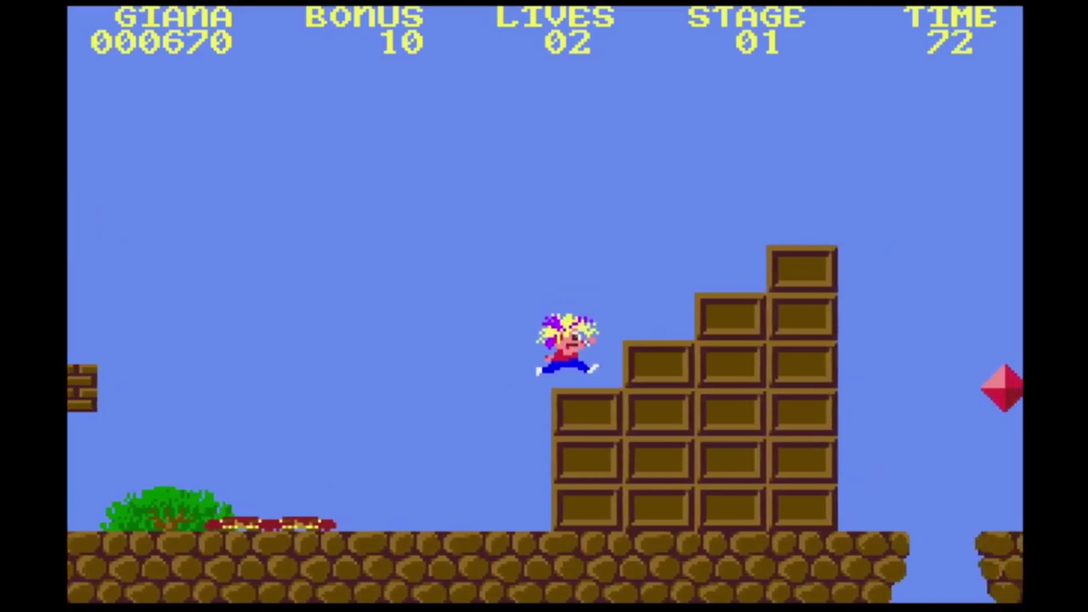
{"action": "key", "text": "Up"}
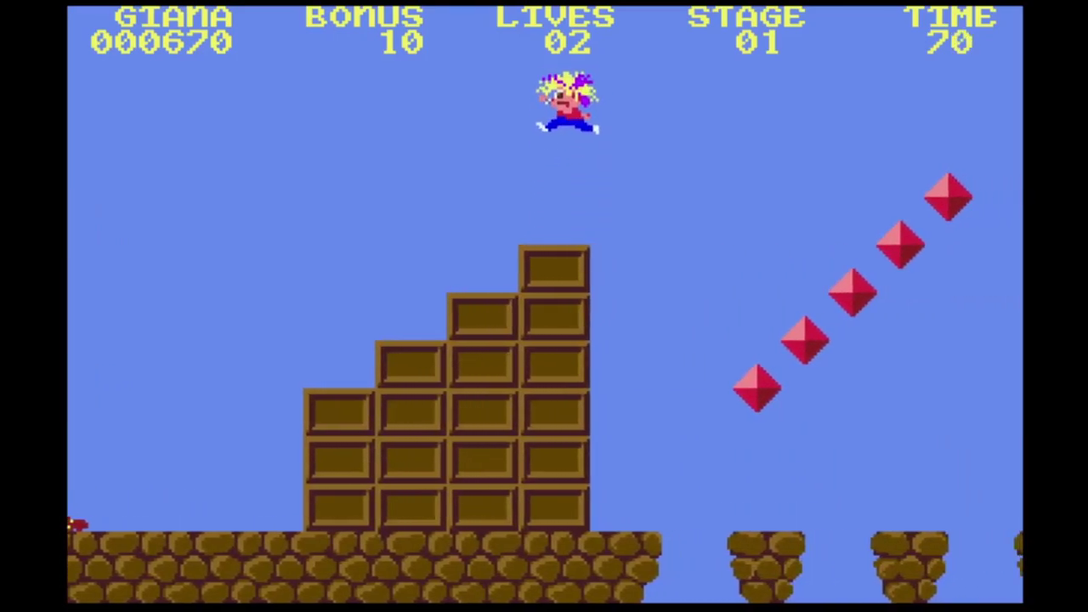
{"action": "key", "text": "Left"}
{"action": "key", "text": "Right"}
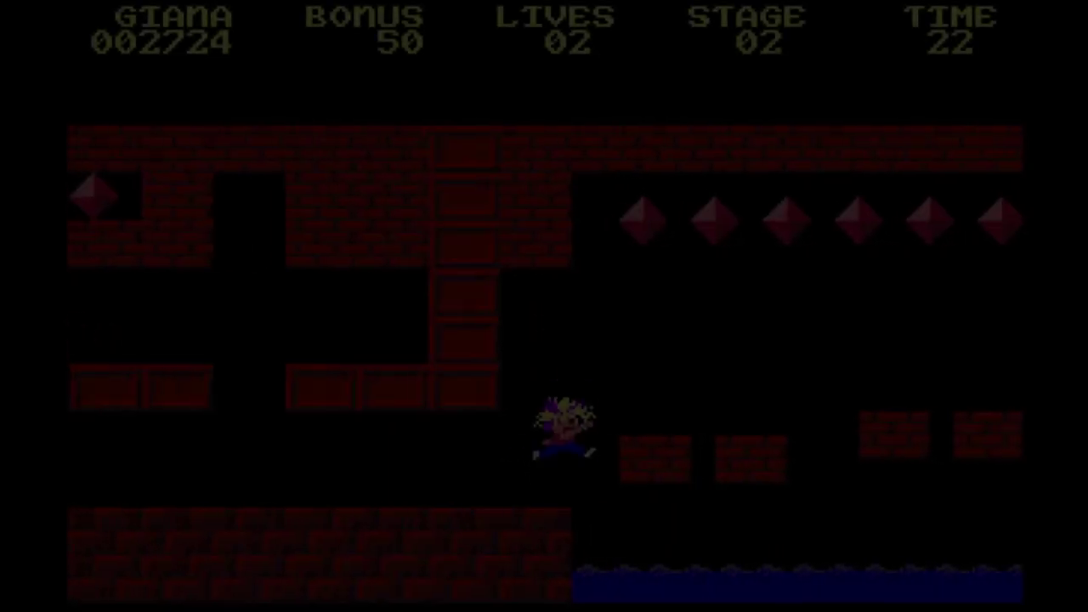
Step: Cross the water in stage 2 over the small brick platforms, jumping for the diamonds beneath the ceiling
{"action": "key", "text": "Right"}
{"action": "key", "text": "Up"}
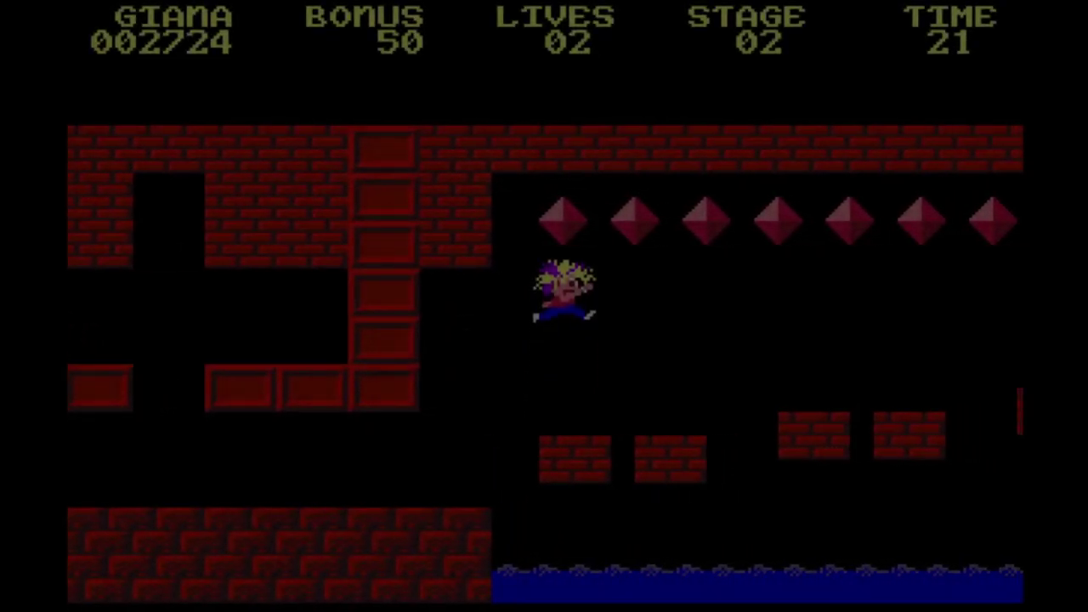
{"action": "key", "text": "Right"}
{"action": "key", "text": "Up"}
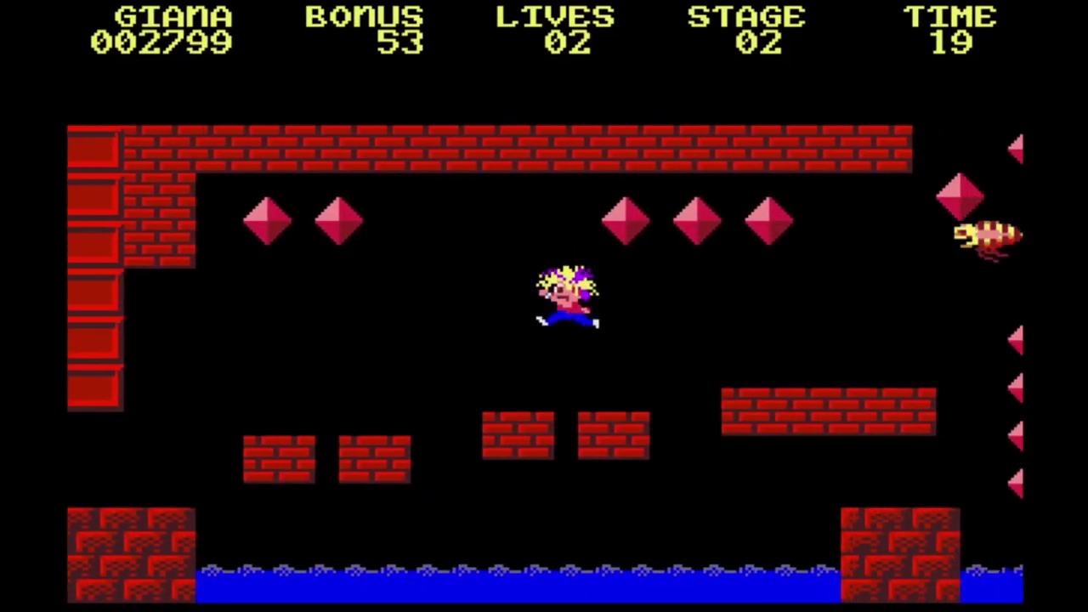
Step: Jump past the flying insect, collect more ceiling diamonds, and reach the long brick platform
{"action": "key", "text": "Up"}
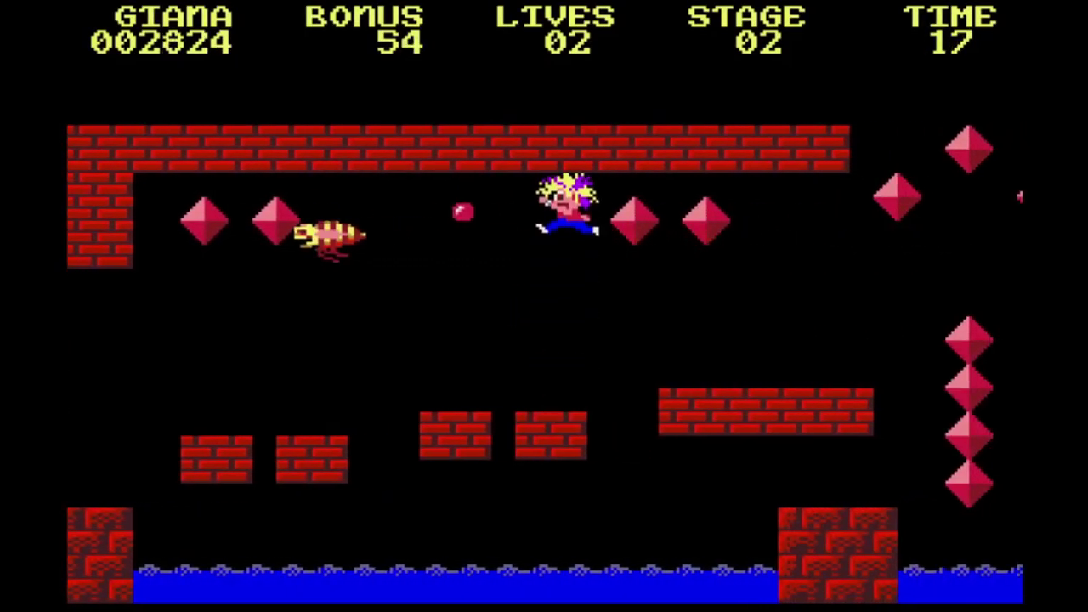
{"action": "key", "text": "Right"}
{"action": "key", "text": "Up"}
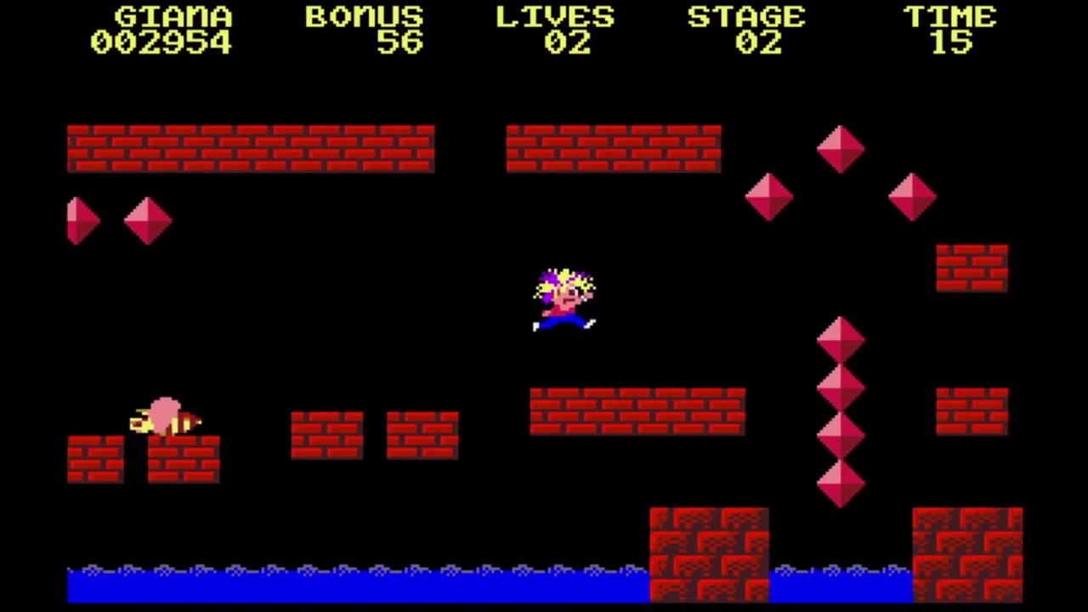
{"action": "key", "text": "Right"}
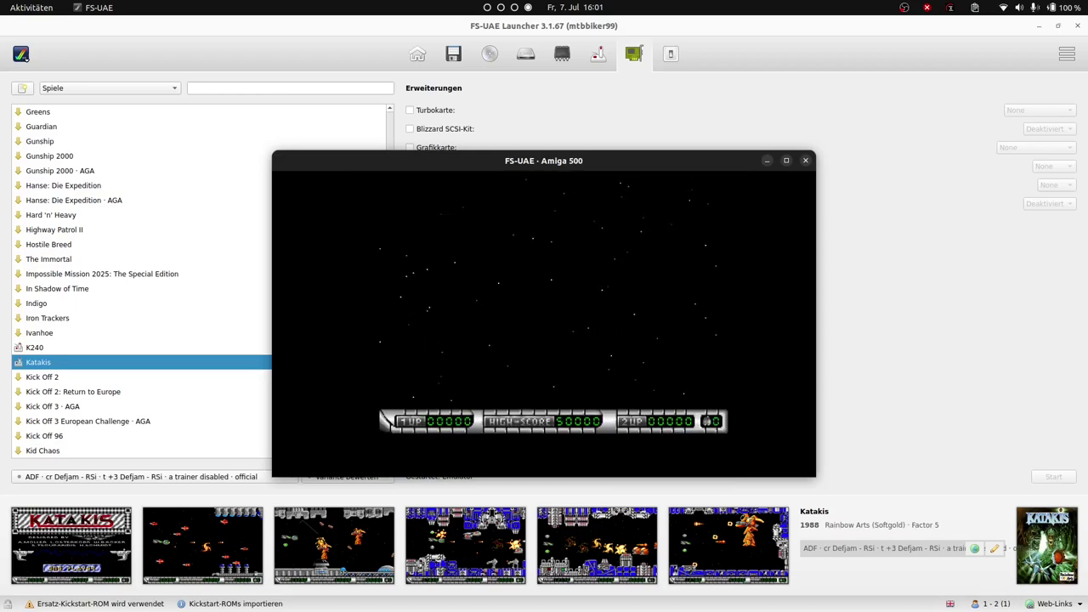
Step: Show the running Katakis game in full screen
{"action": "key", "text": "F12+f"}
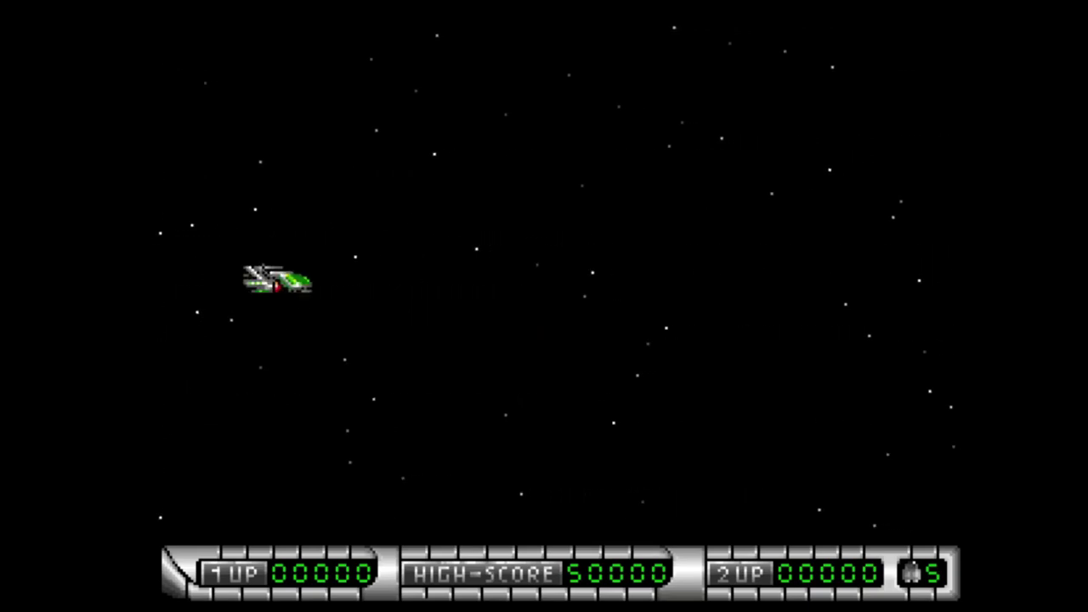
Step: Fly the Katakis ship through the start of the first level, firing at enemies, dodging them, and attaching the pod to its nose
{"action": "key", "text": "Up"}
{"action": "key", "text": "space"}
{"action": "key", "text": "space"}
{"action": "key", "text": "Down"}
{"action": "key", "text": "space"}
{"action": "key", "text": "space"}
{"action": "key", "text": "space"}
{"action": "key", "text": "space"}
{"action": "key", "text": "Up"}
{"action": "key", "text": "space"}
{"action": "key", "text": "space"}
{"action": "key", "text": "Down"}
{"action": "key", "text": "space"}
{"action": "key", "text": "Right"}
{"action": "key", "text": "space"}
{"action": "key", "text": "space"}
{"action": "key", "text": "space"}
{"action": "key", "text": "space"}
{"action": "key", "text": "Right"}
{"action": "key", "text": "Up"}
{"action": "key", "text": "space"}
{"action": "key", "text": "Left"}
{"action": "key", "text": "space"}
{"action": "key", "text": "space"}
{"action": "key", "text": "space"}
{"action": "key", "text": "Down"}
{"action": "key", "text": "space"}
{"action": "key", "text": "space"}
{"action": "key", "text": "space"}
{"action": "key", "text": "Down"}
{"action": "key", "text": "Left"}
{"action": "key", "text": "space"}
{"action": "key", "text": "space"}
{"action": "key", "text": "Up"}
{"action": "key", "text": "space"}
{"action": "key", "text": "Down"}
{"action": "key", "text": "space"}
{"action": "key", "text": "Down"}
{"action": "key", "text": "space"}
{"action": "key", "text": "Up"}
{"action": "key", "text": "Down"}
{"action": "key", "text": "space"}
{"action": "key", "text": "space"}
{"action": "key", "text": "Up"}
{"action": "key", "text": "space"}
{"action": "key", "text": "space"}
{"action": "key", "text": "space"}
{"action": "key", "text": "Down"}
{"action": "key", "text": "Right"}
{"action": "key", "text": "space"}
{"action": "key", "text": "space"}
{"action": "key", "text": "Up"}
{"action": "key", "text": "Left"}
{"action": "key", "text": "space"}
{"action": "key", "text": "space"}
{"action": "key", "text": "space"}
{"action": "key", "text": "space"}
{"action": "key", "text": "Down"}
{"action": "key", "text": "space"}
{"action": "key", "text": "space"}
{"action": "key", "text": "Down"}
{"action": "key", "text": "space"}
{"action": "key", "text": "space"}
{"action": "key", "text": "Up"}
{"action": "key", "text": "Down"}
{"action": "key", "text": "space"}
{"action": "key", "text": "space"}
{"action": "key", "text": "space"}
{"action": "key", "text": "space"}
{"action": "key", "text": "space"}
{"action": "key", "text": "space"}
{"action": "key", "text": "Up"}
{"action": "key", "text": "Up"}
{"action": "key", "text": "space"}
{"action": "key", "text": "Down"}
{"action": "key", "text": "space"}
{"action": "key", "text": "Up"}
{"action": "key", "text": "Right"}
{"action": "key", "text": "space"}
{"action": "key", "text": "Up"}
{"action": "key", "text": "Right"}
{"action": "key", "text": "space"}
{"action": "key", "text": "space"}
{"action": "key", "text": "space"}
{"action": "key", "text": "space"}
{"action": "key", "text": "space"}
{"action": "key", "text": "space"}
{"action": "key", "text": "space"}
{"action": "key", "text": "space"}
{"action": "key", "text": "Down"}
{"action": "key", "text": "Left"}
{"action": "key", "text": "Up"}
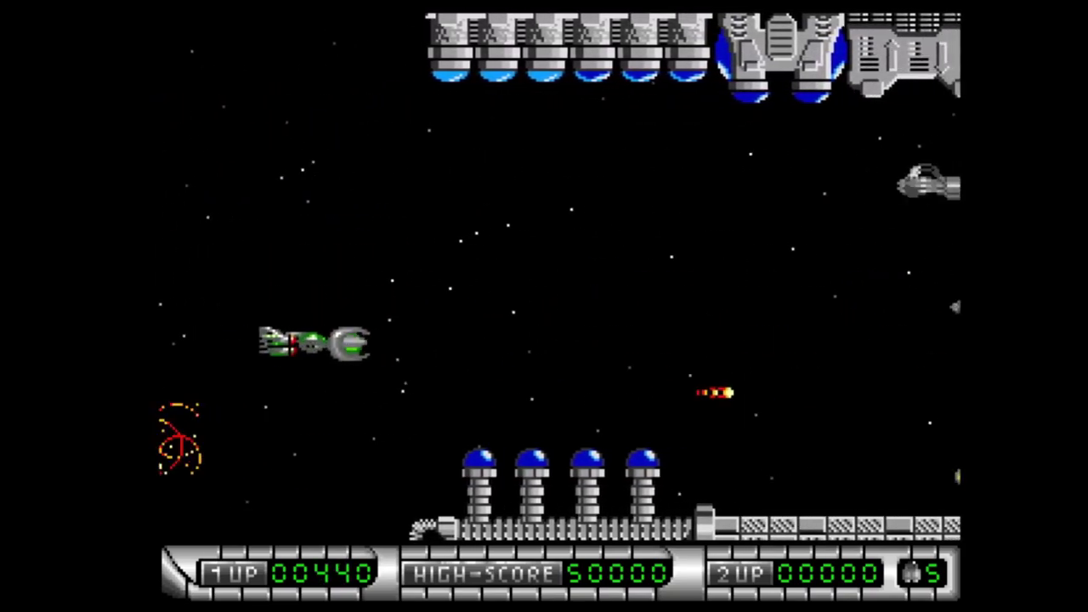
Step: Fly the pod-equipped ship over the blue-domed pillars, firing at oncoming enemies and dodging between the floor and ceiling structures
{"action": "key", "text": "Up"}
{"action": "key", "text": "space"}
{"action": "key", "text": "space"}
{"action": "key", "text": "space"}
{"action": "key", "text": "space"}
{"action": "key", "text": "space"}
{"action": "key", "text": "space"}
{"action": "key", "text": "space"}
{"action": "key", "text": "space"}
{"action": "key", "text": "Down"}
{"action": "key", "text": "Left"}
{"action": "key", "text": "Up"}
{"action": "key", "text": "Down"}
{"action": "key", "text": "Up"}
{"action": "key", "text": "Down"}
{"action": "key", "text": "Down"}
{"action": "key", "text": "space"}
{"action": "key", "text": "space"}
{"action": "key", "text": "space"}
{"action": "key", "text": "space"}
{"action": "key", "text": "space"}
{"action": "key", "text": "space"}
{"action": "key", "text": "space"}
{"action": "key", "text": "space"}
{"action": "key", "text": "space"}
{"action": "key", "text": "Up"}
{"action": "key", "text": "Down"}
{"action": "key", "text": "Up"}
{"action": "key", "text": "Down"}
{"action": "key", "text": "Right"}
{"action": "key", "text": "Up"}
{"action": "key", "text": "Right"}
{"action": "key", "text": "Down"}
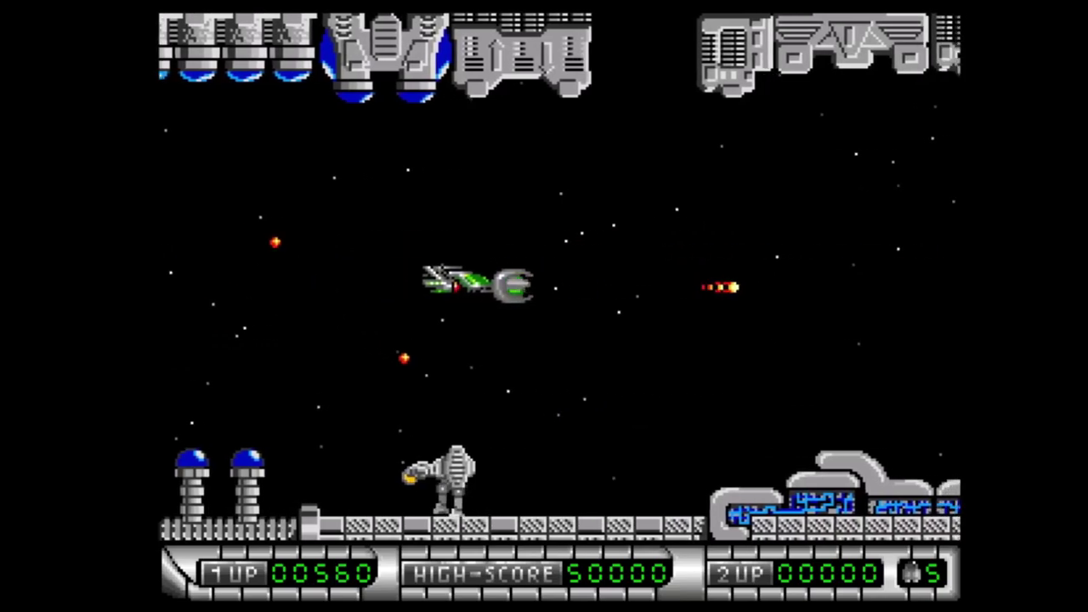
Step: Pass above the walking robot and fly over the blue-lit pipes, firing ahead and evading enemy shots
{"action": "key", "text": "Right"}
{"action": "key", "text": "space"}
{"action": "key", "text": "space"}
{"action": "key", "text": "space"}
{"action": "key", "text": "space"}
{"action": "key", "text": "Down"}
{"action": "key", "text": "Left"}
{"action": "key", "text": "Up"}
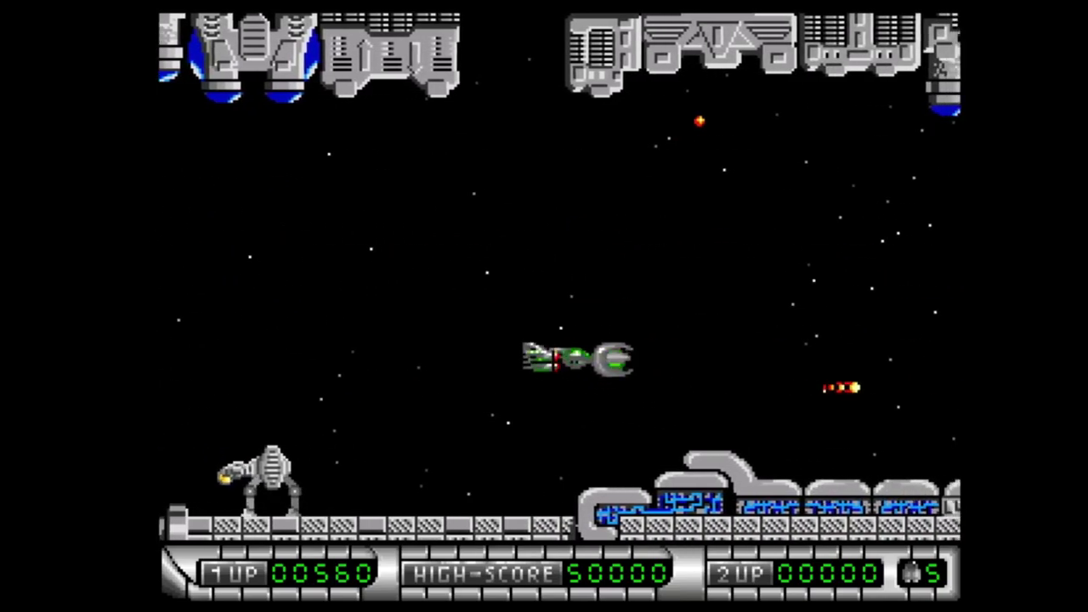
{"action": "key", "text": "Up"}
{"action": "key", "text": "Right"}
{"action": "key", "text": "space"}
{"action": "key", "text": "space"}
{"action": "key", "text": "space"}
{"action": "key", "text": "space"}
{"action": "key", "text": "Down"}
{"action": "key", "text": "Left"}
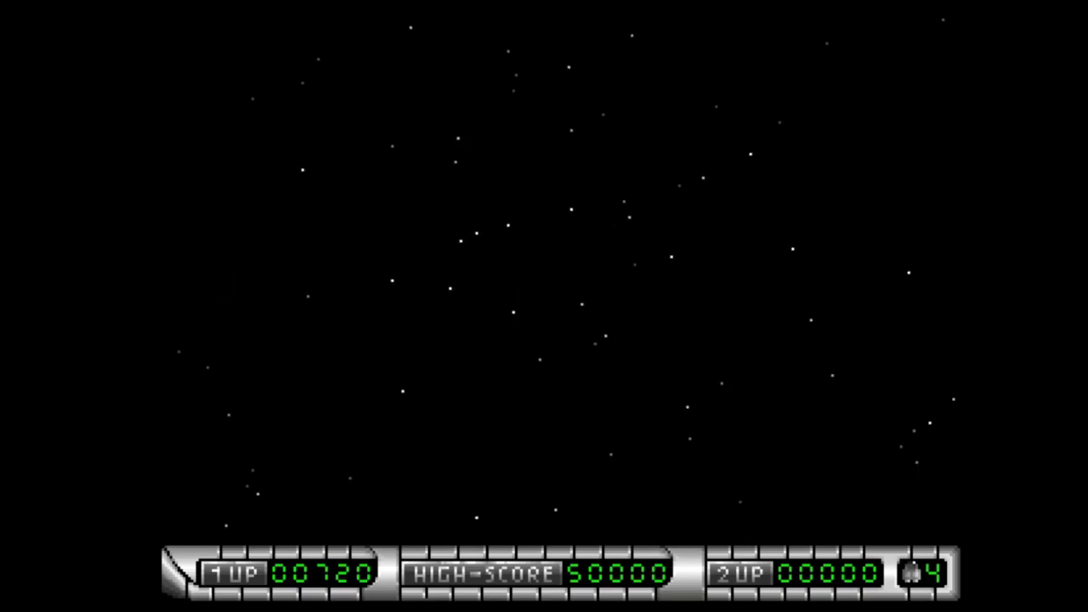
Step: Fly the new ship through the open starfield at the level's start, firing repeatedly at the first enemies
{"action": "key", "text": "Up"}
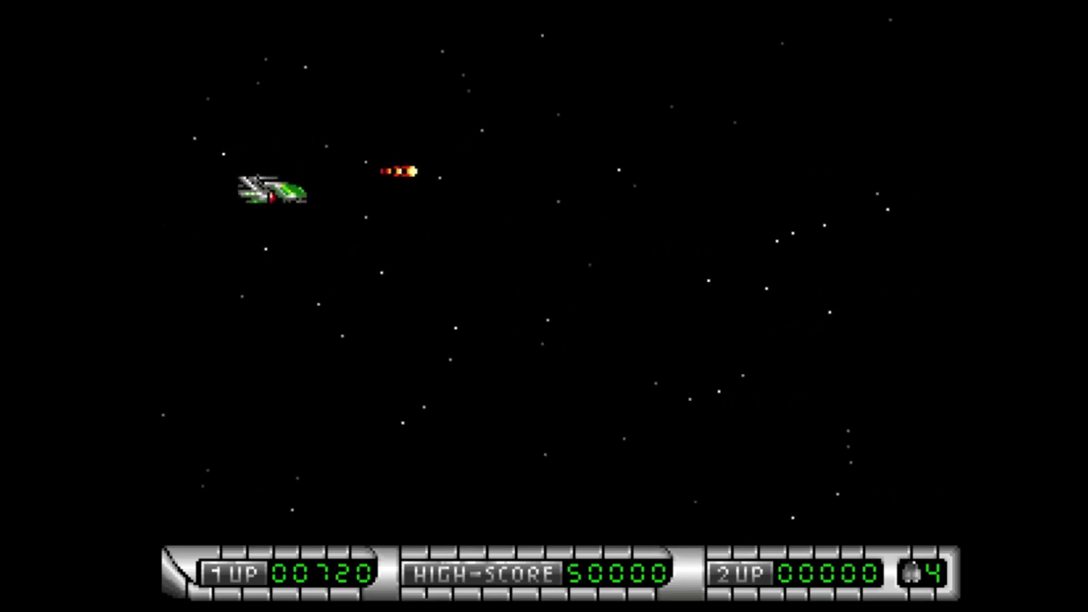
{"action": "key", "text": "Up"}
{"action": "key", "text": "space"}
{"action": "key", "text": "space"}
{"action": "key", "text": "space"}
{"action": "key", "text": "space"}
{"action": "key", "text": "space"}
{"action": "key", "text": "space"}
{"action": "key", "text": "Down"}
{"action": "key", "text": "Left"}
{"action": "key", "text": "space"}
{"action": "key", "text": "space"}
{"action": "key", "text": "space"}
{"action": "key", "text": "space"}
{"action": "key", "text": "space"}
{"action": "key", "text": "space"}
{"action": "key", "text": "space"}
{"action": "key", "text": "space"}
{"action": "key", "text": "space"}
{"action": "key", "text": "Up"}
{"action": "key", "text": "Down"}
{"action": "key", "text": "Right"}
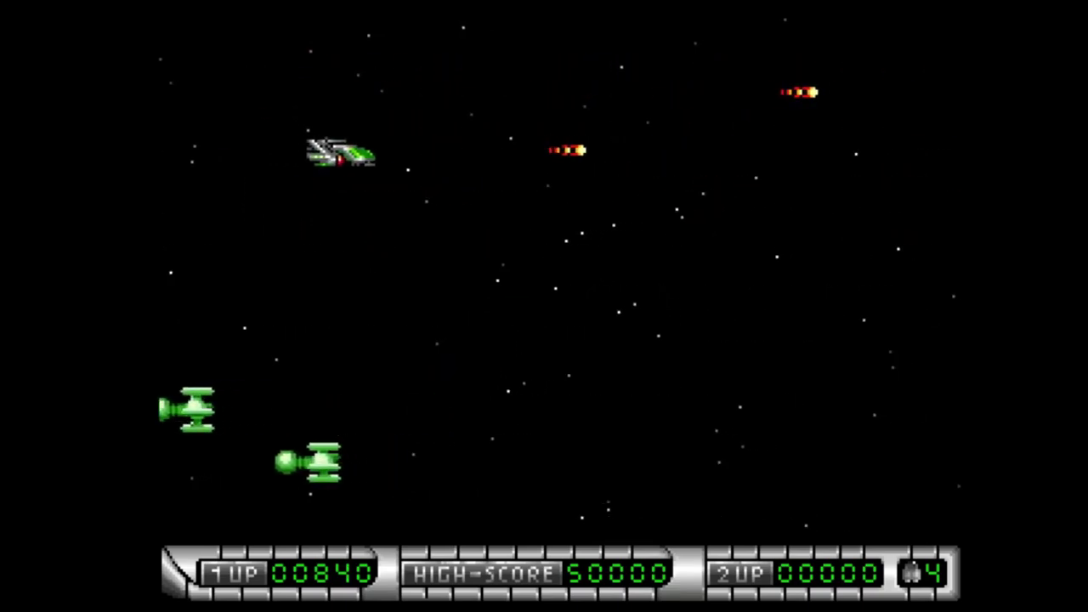
Step: Evade the green enemy craft, keep firing, and attach the pod to the ship's nose again
{"action": "key", "text": "Down"}
{"action": "key", "text": "space"}
{"action": "key", "text": "space"}
{"action": "key", "text": "space"}
{"action": "key", "text": "space"}
{"action": "key", "text": "space"}
{"action": "key", "text": "space"}
{"action": "key", "text": "Left"}
{"action": "key", "text": "Up"}
{"action": "key", "text": "Right"}
{"action": "key", "text": "Left"}
{"action": "key", "text": "Up"}
{"action": "key", "text": "Right"}
{"action": "key", "text": "Down"}
{"action": "key", "text": "Left"}
{"action": "key", "text": "space"}
{"action": "key", "text": "space"}
{"action": "key", "text": "space"}
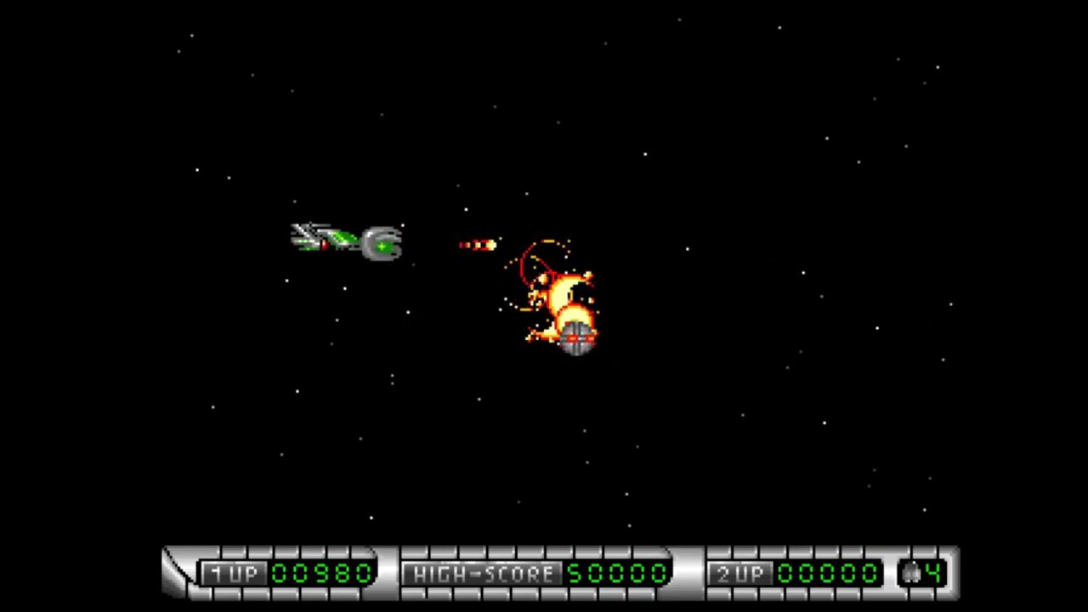
Step: Shoot the chain of round metal enemies in open space while circling to dodge them
{"action": "key", "text": "space"}
{"action": "key", "text": "Up"}
{"action": "key", "text": "space"}
{"action": "key", "text": "Right"}
{"action": "key", "text": "Down"}
{"action": "key", "text": "space"}
{"action": "key", "text": "space"}
{"action": "key", "text": "space"}
{"action": "key", "text": "space"}
{"action": "key", "text": "space"}
{"action": "key", "text": "space"}
{"action": "key", "text": "space"}
{"action": "key", "text": "Left"}
{"action": "key", "text": "Up"}
{"action": "key", "text": "Right"}
{"action": "key", "text": "Down"}
{"action": "key", "text": "space"}
{"action": "key", "text": "space"}
{"action": "key", "text": "space"}
{"action": "key", "text": "space"}
{"action": "key", "text": "space"}
{"action": "key", "text": "space"}
{"action": "key", "text": "space"}
{"action": "key", "text": "Left"}
{"action": "key", "text": "Up"}
{"action": "key", "text": "Right"}
{"action": "key", "text": "Down"}
Step: Destroy the remaining round metal enemies while moving down through the open starfield and firing in bursts
{"action": "key", "text": "Down"}
{"action": "key", "text": "Left"}
{"action": "key", "text": "space"}
{"action": "key", "text": "space"}
{"action": "key", "text": "space"}
{"action": "key", "text": "Up"}
{"action": "key", "text": "Down"}
{"action": "key", "text": "Right"}
{"action": "key", "text": "Down"}
{"action": "key", "text": "Left"}
{"action": "key", "text": "space"}
{"action": "key", "text": "space"}
{"action": "key", "text": "space"}
{"action": "key", "text": "space"}
{"action": "key", "text": "space"}
{"action": "key", "text": "space"}
{"action": "key", "text": "space"}
{"action": "key", "text": "space"}
Step: Keep firing ahead with the pod attached while approaching the metal structures, then drop back near the four blue-domed pillars
{"action": "key", "text": "Up"}
{"action": "key", "text": "Right"}
{"action": "key", "text": "Down"}
{"action": "key", "text": "Down"}
{"action": "key", "text": "space"}
{"action": "key", "text": "space"}
{"action": "key", "text": "space"}
{"action": "key", "text": "space"}
{"action": "key", "text": "space"}
{"action": "key", "text": "space"}
{"action": "key", "text": "space"}
{"action": "key", "text": "space"}
{"action": "key", "text": "Left"}
{"action": "key", "text": "Up"}
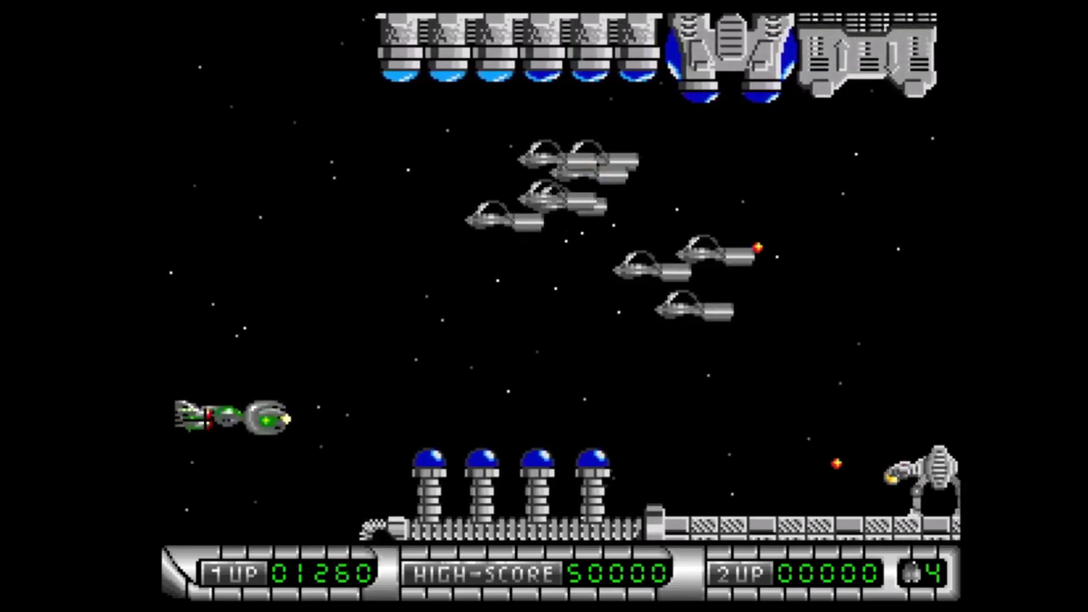
Step: Fire from low altitude as the grey fighter formation approaches, then climb above the blue-domed pillars
{"action": "key", "text": "Down"}
{"action": "key", "text": "space"}
{"action": "key", "text": "space"}
{"action": "key", "text": "space"}
{"action": "key", "text": "space"}
{"action": "key", "text": "space"}
{"action": "key", "text": "space"}
{"action": "key", "text": "space"}
{"action": "key", "text": "space"}
{"action": "key", "text": "Right"}
{"action": "key", "text": "Left"}
{"action": "key", "text": "Up"}
{"action": "key", "text": "Down"}
{"action": "key", "text": "Up"}
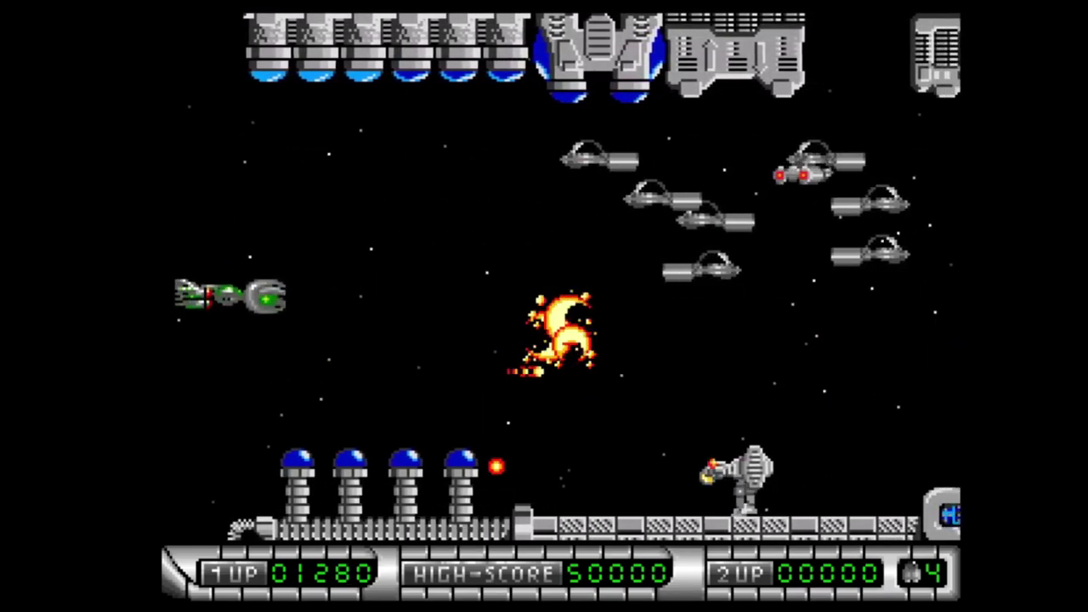
Step: Attack the grey fighter squadron above the walking robot, weaving up and down and advancing past the pillars
{"action": "key", "text": "Down"}
{"action": "key", "text": "space"}
{"action": "key", "text": "space"}
{"action": "key", "text": "space"}
{"action": "key", "text": "space"}
{"action": "key", "text": "space"}
{"action": "key", "text": "space"}
{"action": "key", "text": "space"}
{"action": "key", "text": "space"}
{"action": "key", "text": "Up"}
{"action": "key", "text": "Down"}
{"action": "key", "text": "Up"}
{"action": "key", "text": "Right"}
{"action": "key", "text": "Down"}
{"action": "key", "text": "Up"}
{"action": "key", "text": "space"}
{"action": "key", "text": "space"}
{"action": "key", "text": "space"}
{"action": "key", "text": "space"}
{"action": "key", "text": "space"}
{"action": "key", "text": "space"}
{"action": "key", "text": "Right"}
{"action": "key", "text": "Down"}
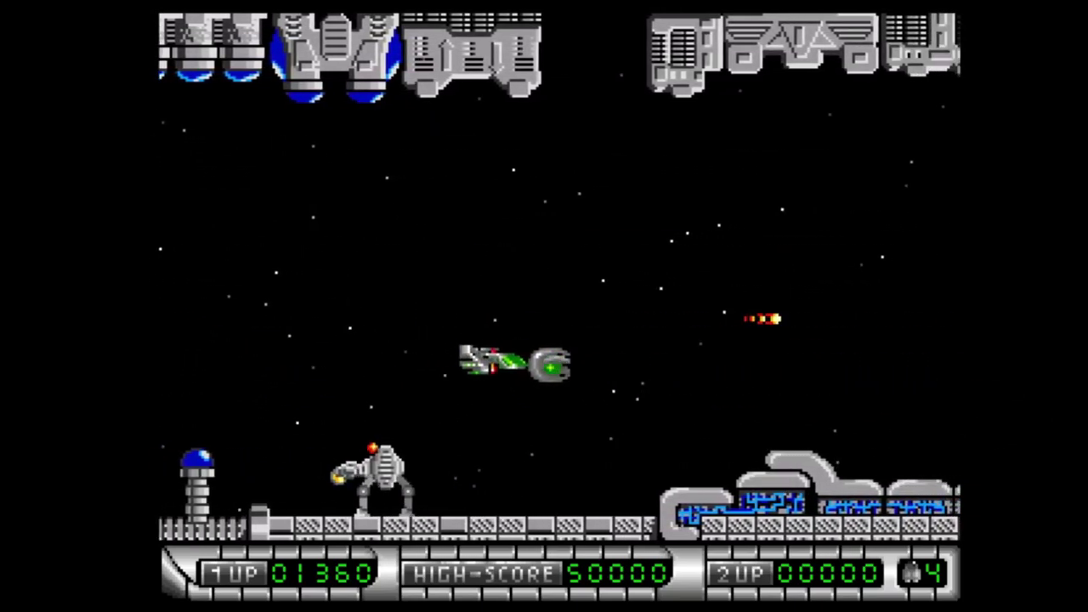
Step: Fly beyond the walking robot to the blue-lit pipes, firing ahead and dodging its shot
{"action": "key", "text": "Left"}
{"action": "key", "text": "Up"}
{"action": "key", "text": "Right"}
{"action": "key", "text": "space"}
{"action": "key", "text": "space"}
{"action": "key", "text": "space"}
{"action": "key", "text": "space"}
{"action": "key", "text": "Down"}
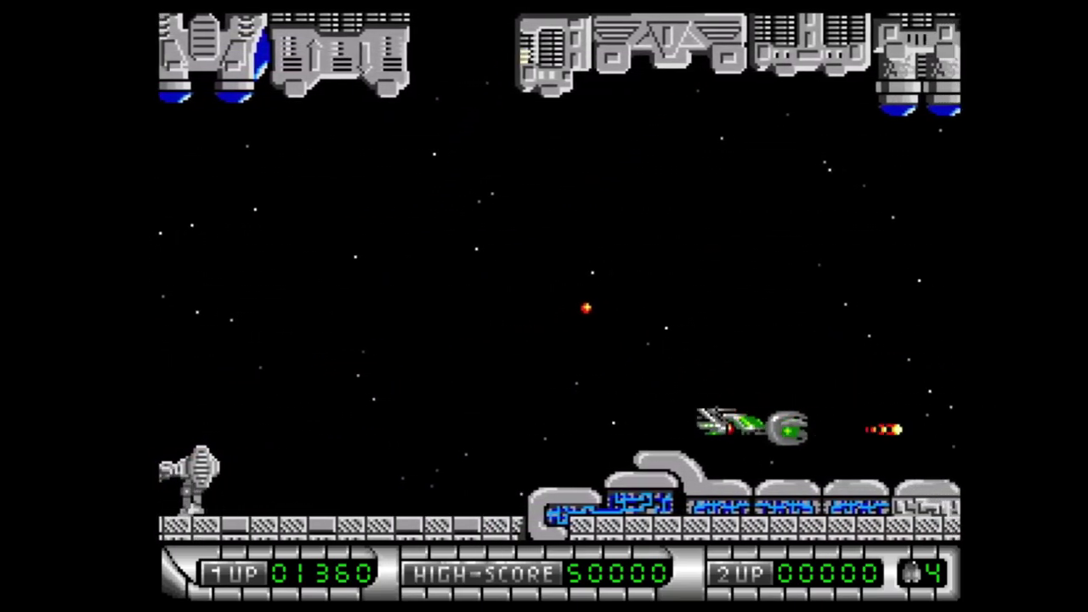
{"action": "key", "text": "Left"}
{"action": "key", "text": "Left"}
{"action": "key", "text": "Down"}
{"action": "key", "text": "space"}
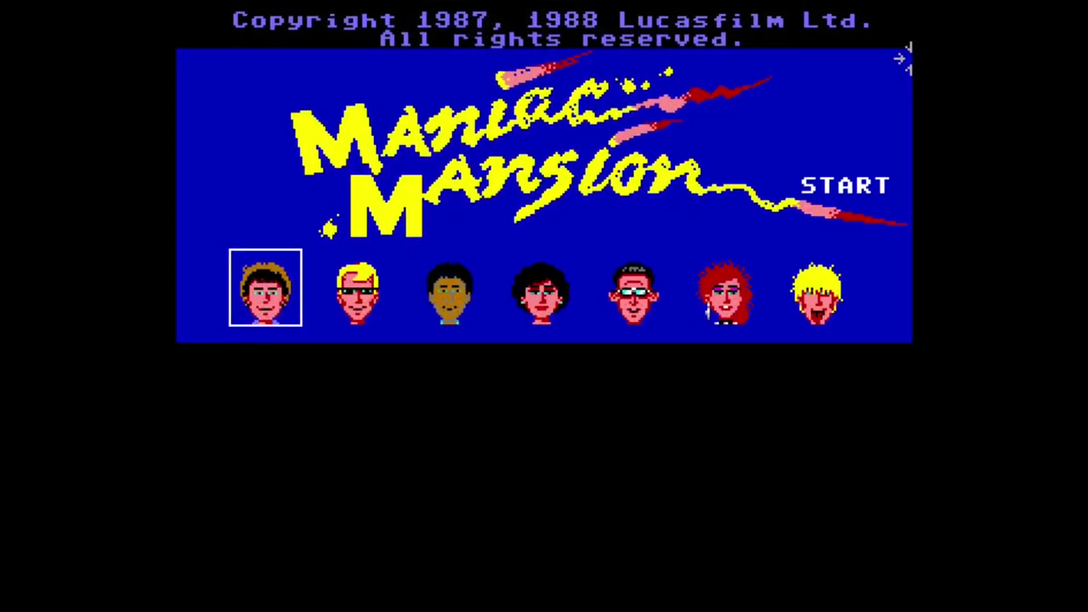
Step: Add the dark-haired girl and Razor to the team in Maniac Mansion and start the game
{"action": "left_click", "coordinate": [520, 299]}
{"action": "left_click", "coordinate": [709, 299]}
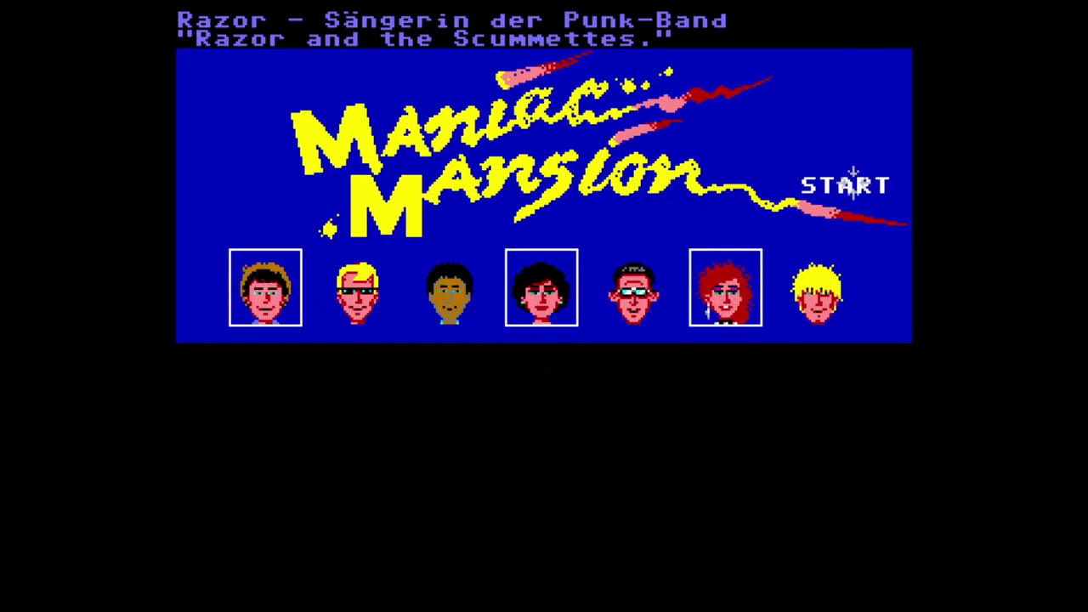
{"action": "left_click", "coordinate": [839, 185]}
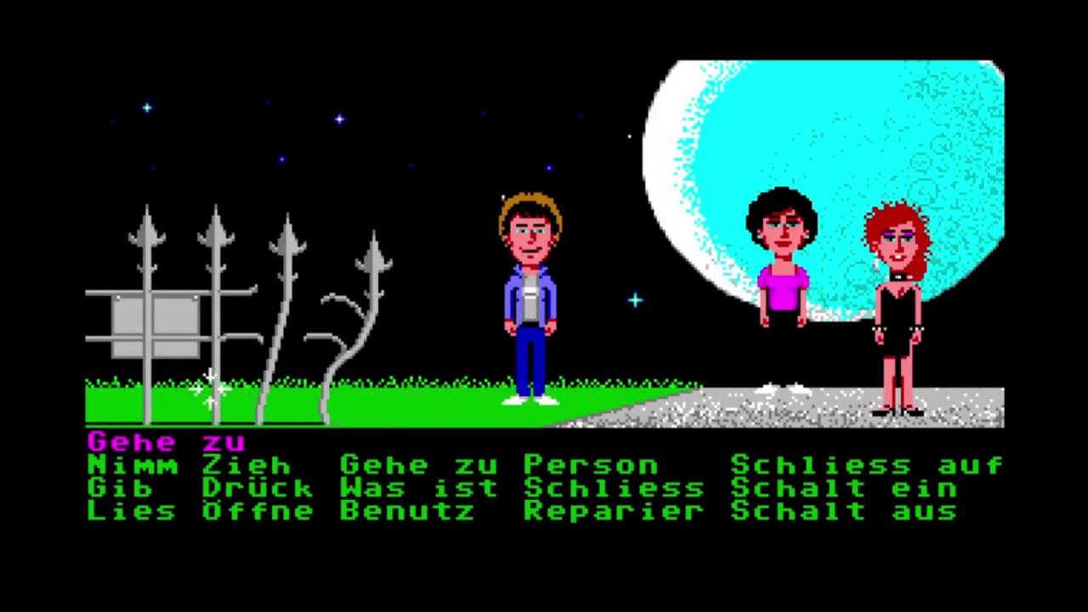
Step: Walk the dark-haired girl past the bent fence and along the lawn to the mansion's front door
{"action": "left_click", "coordinate": [97, 374]}
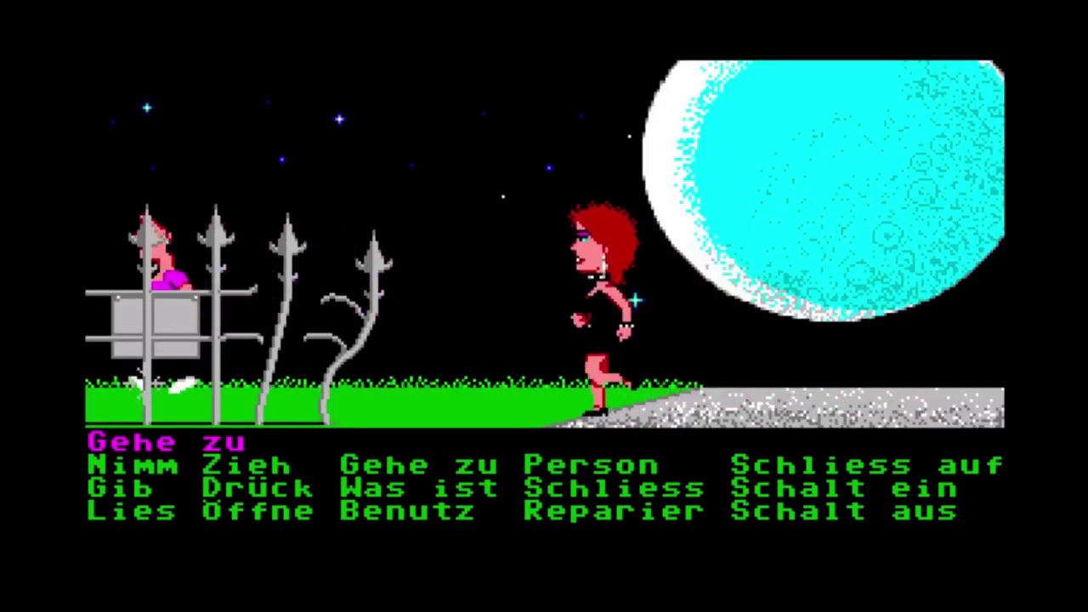
{"action": "left_click", "coordinate": [92, 386]}
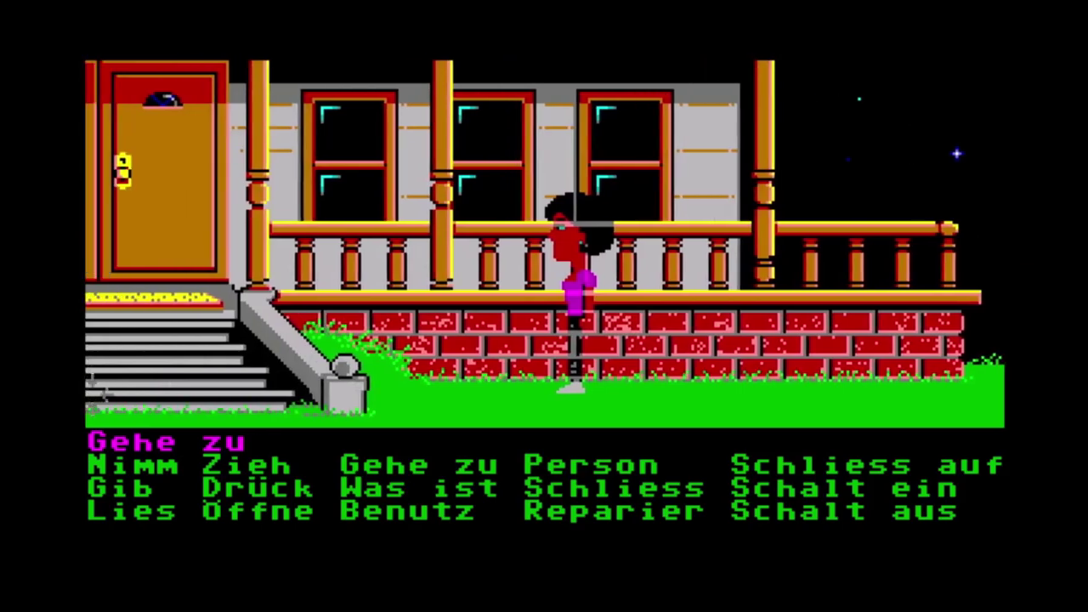
{"action": "left_click", "coordinate": [138, 212]}
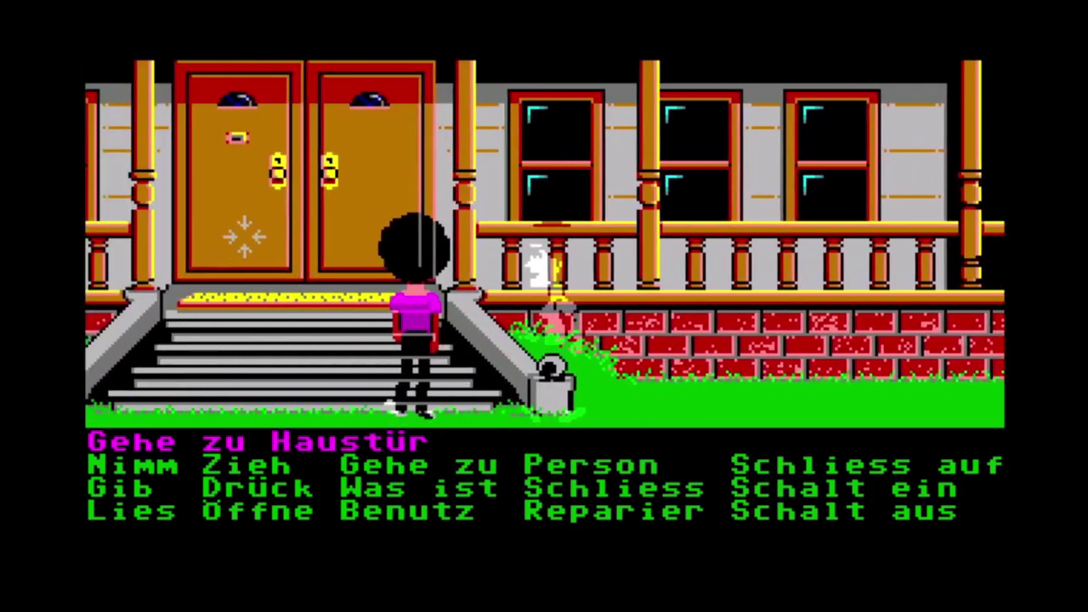
Step: Switch to Razor and walk her to the mansion's front door
{"action": "key", "text": "F2"}
{"action": "left_click", "coordinate": [190, 377]}
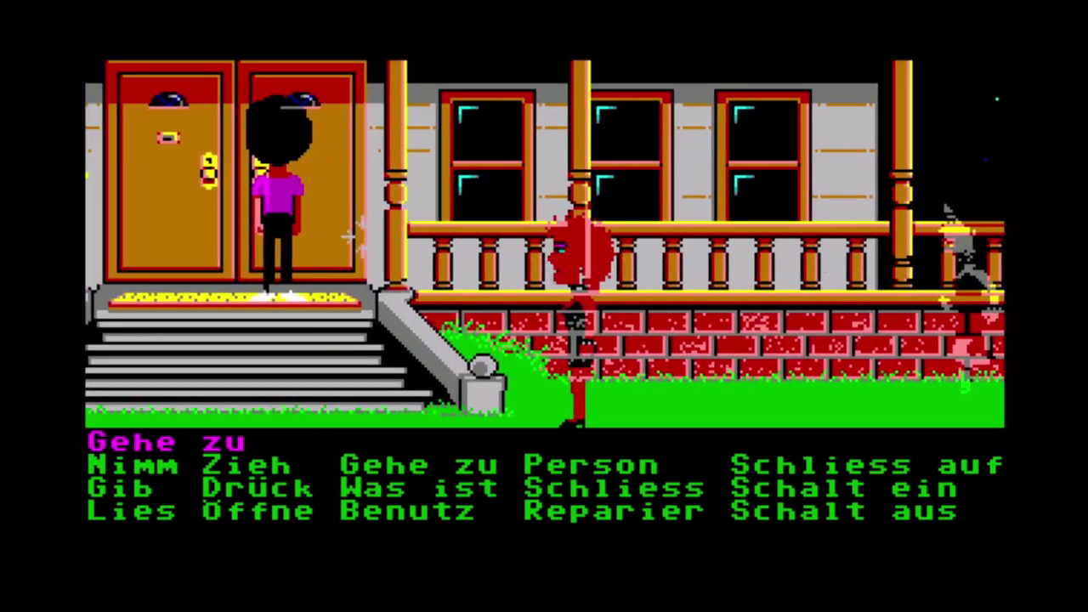
{"action": "left_click", "coordinate": [311, 217]}
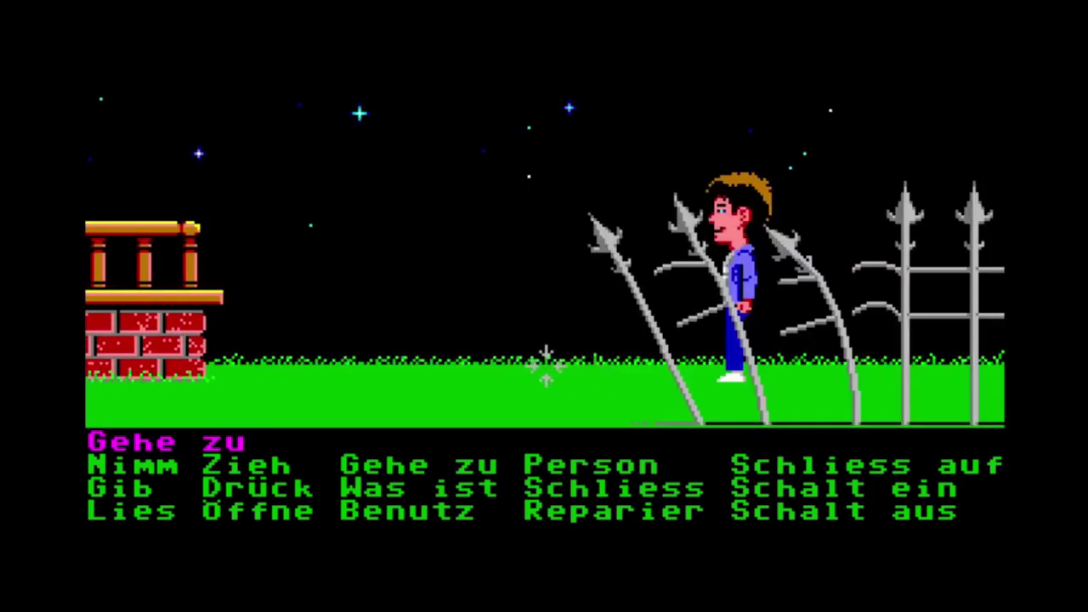
Step: Walk the boy in the blue jacket to the front door and pull the doormat aside
{"action": "left_click", "coordinate": [445, 365]}
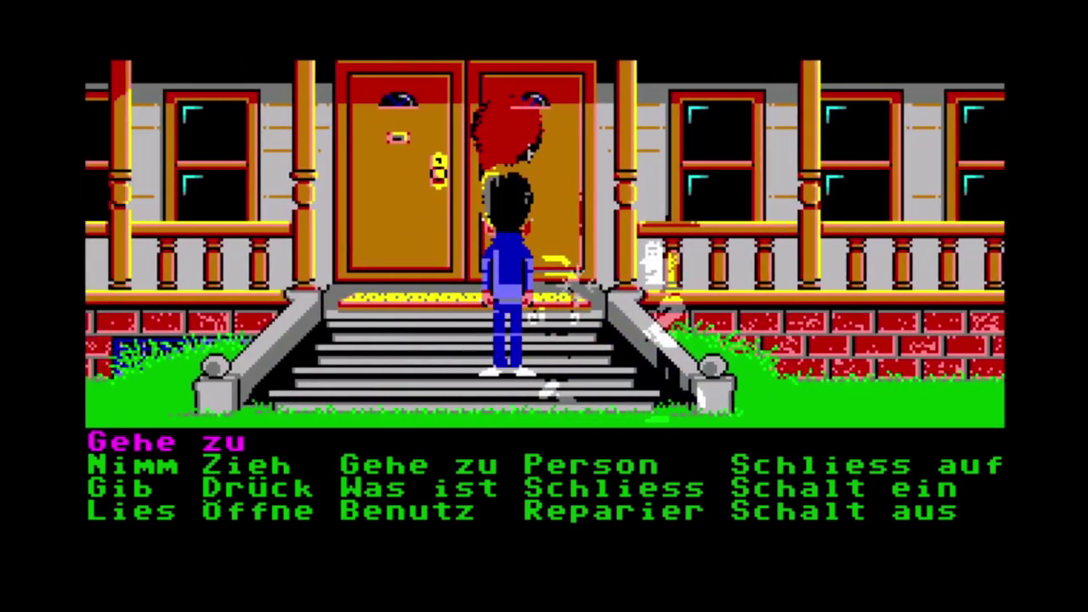
{"action": "left_click", "coordinate": [557, 297]}
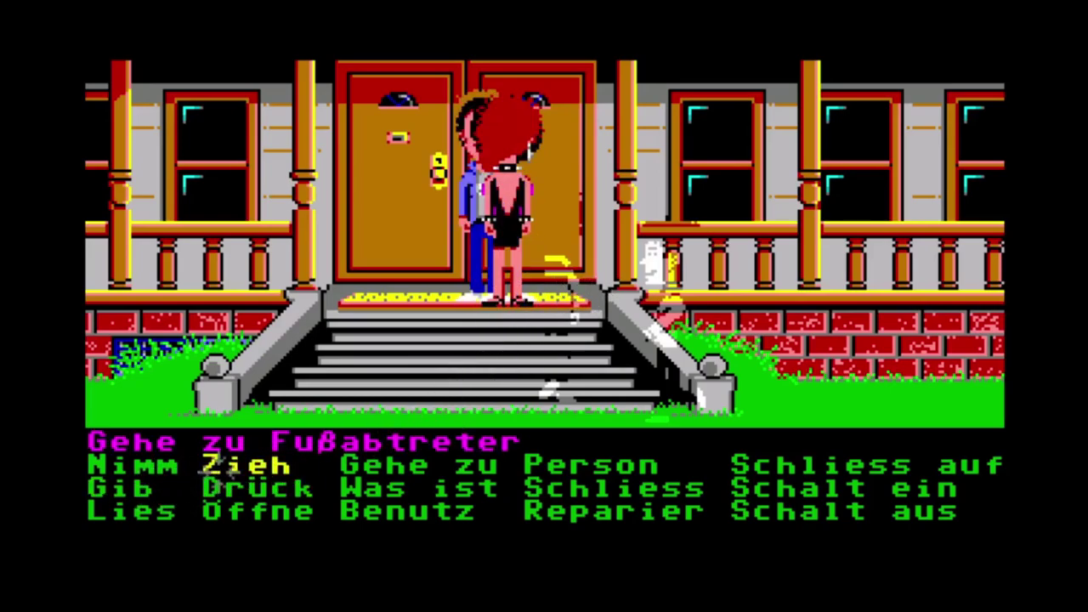
{"action": "left_click", "coordinate": [270, 465]}
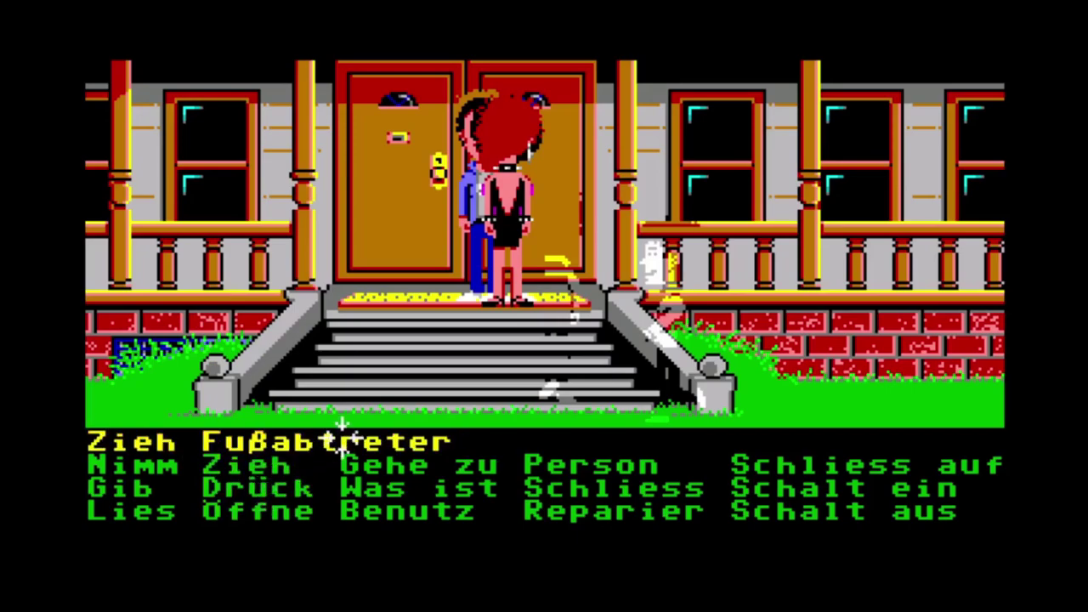
{"action": "left_click", "coordinate": [571, 299]}
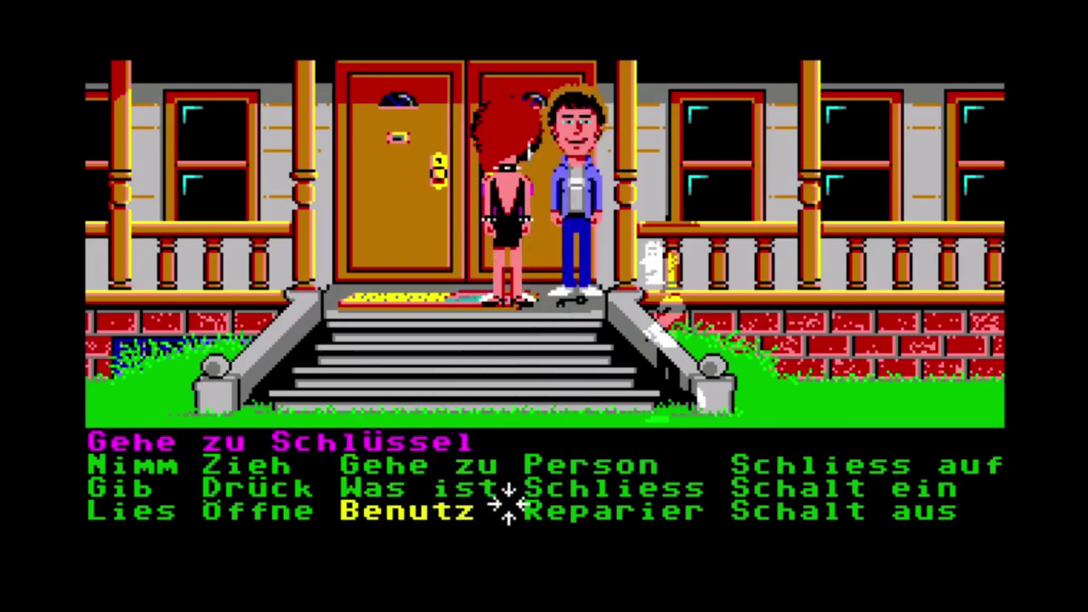
Step: Take the key from the porch and use it on the front door
{"action": "left_click", "coordinate": [165, 465]}
{"action": "left_click", "coordinate": [399, 510]}
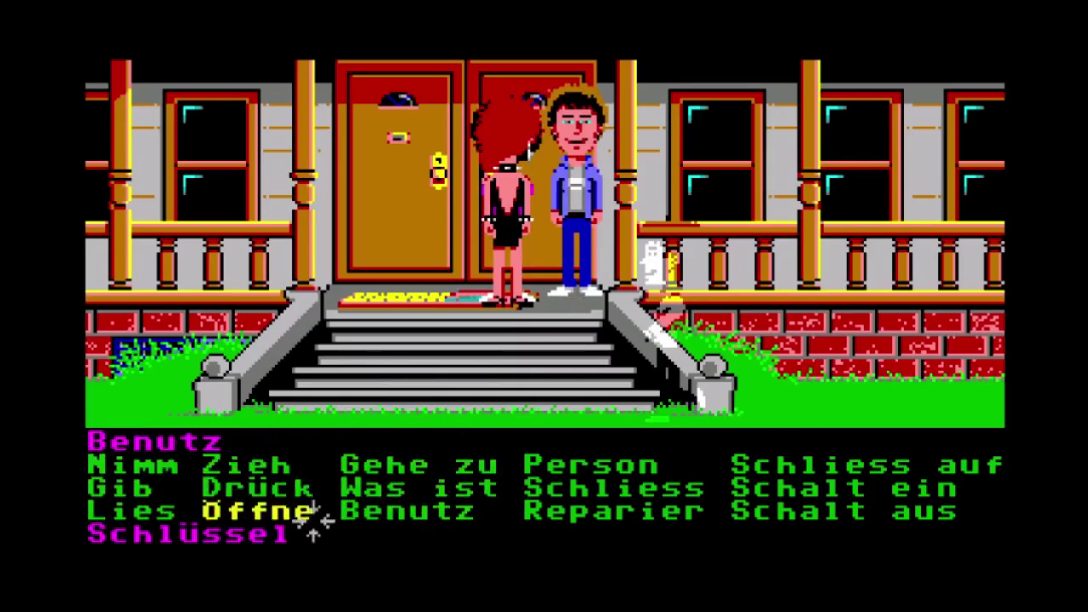
{"action": "left_click", "coordinate": [539, 172]}
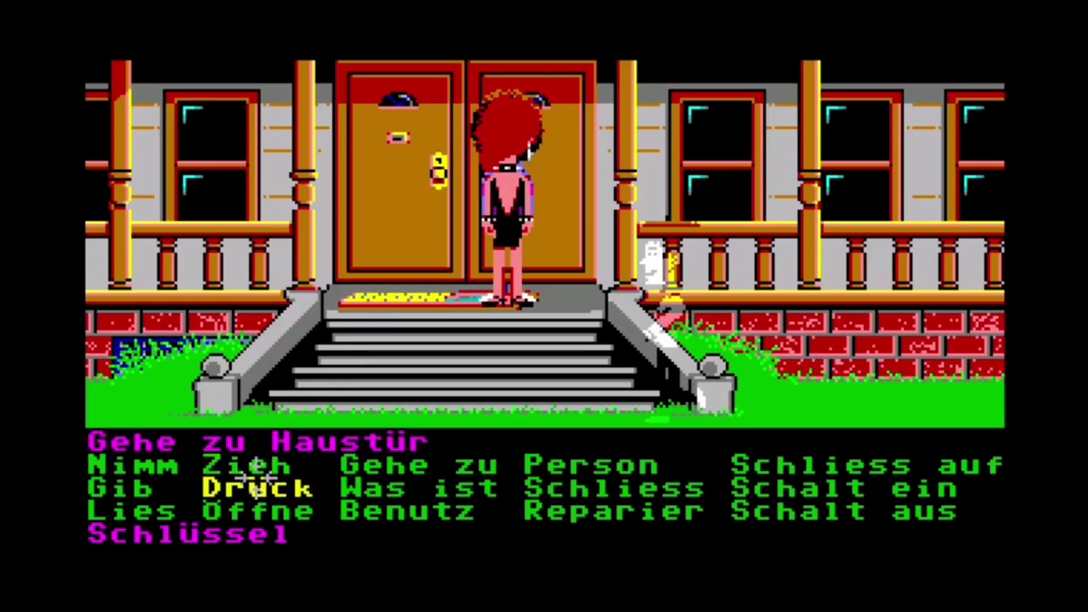
{"action": "left_click", "coordinate": [410, 503]}
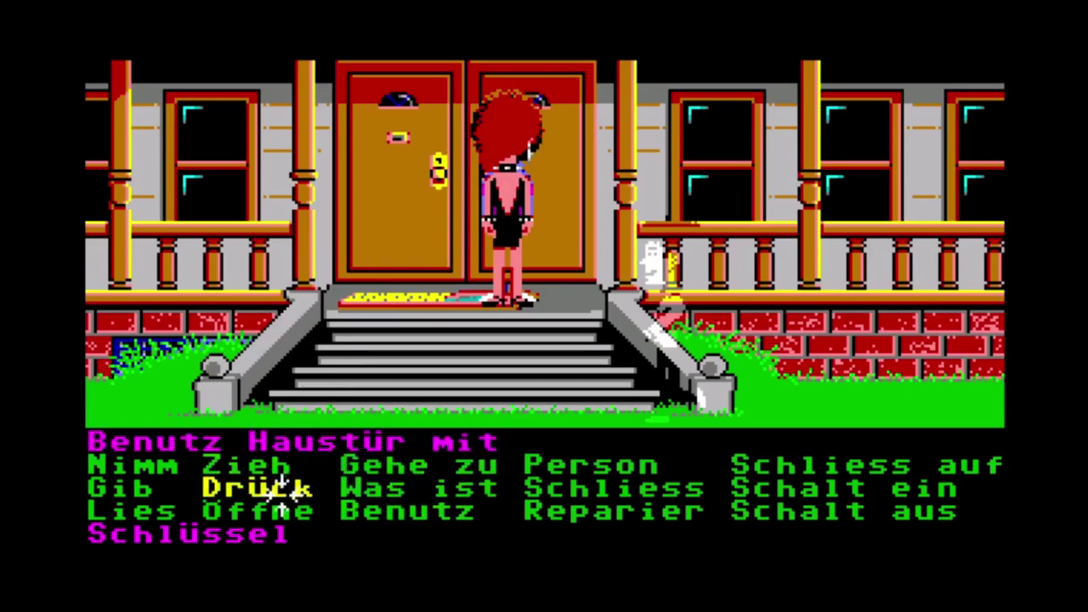
{"action": "left_click", "coordinate": [256, 532]}
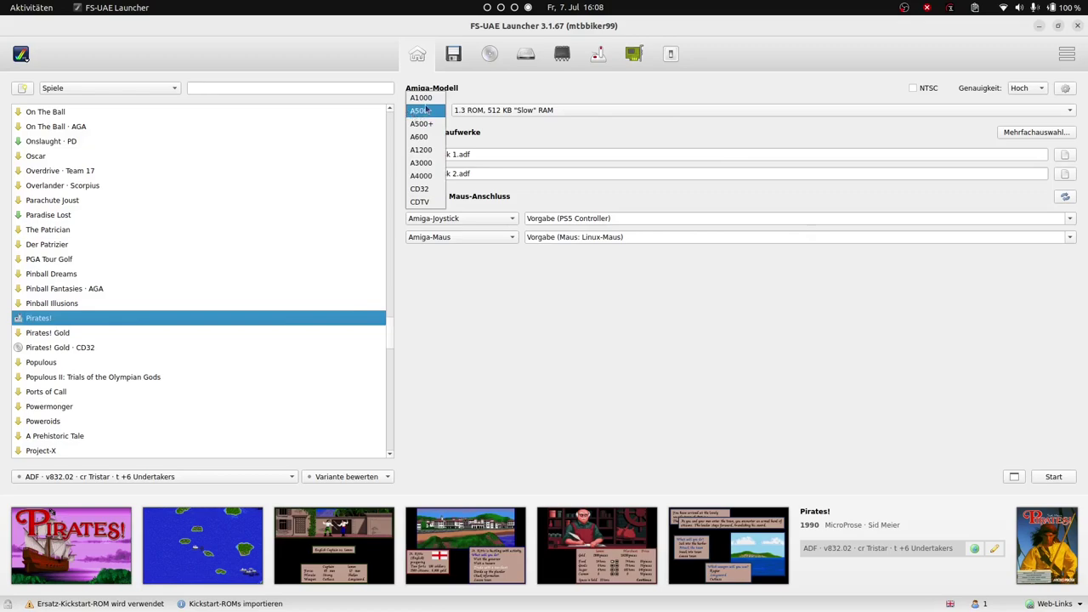
Step: Configure Pirates! as an A1000 with 1 MB Chip-RAM, 1 MB Slow-RAM and additional Fast-RAM, and launch it
{"action": "left_click", "coordinate": [428, 99]}
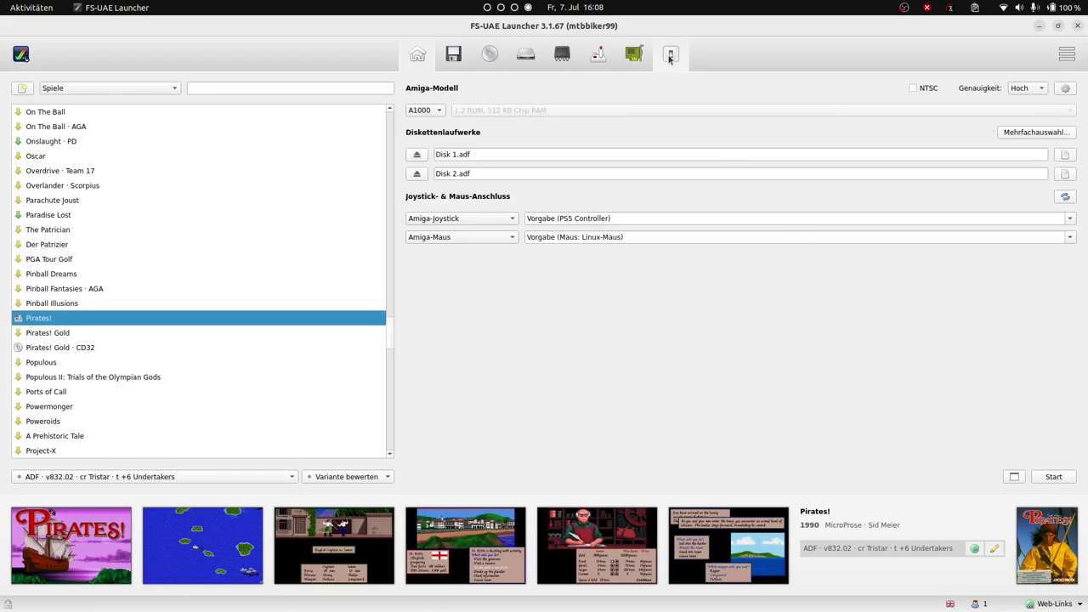
{"action": "left_click", "coordinate": [633, 56]}
{"action": "left_click", "coordinate": [561, 54]}
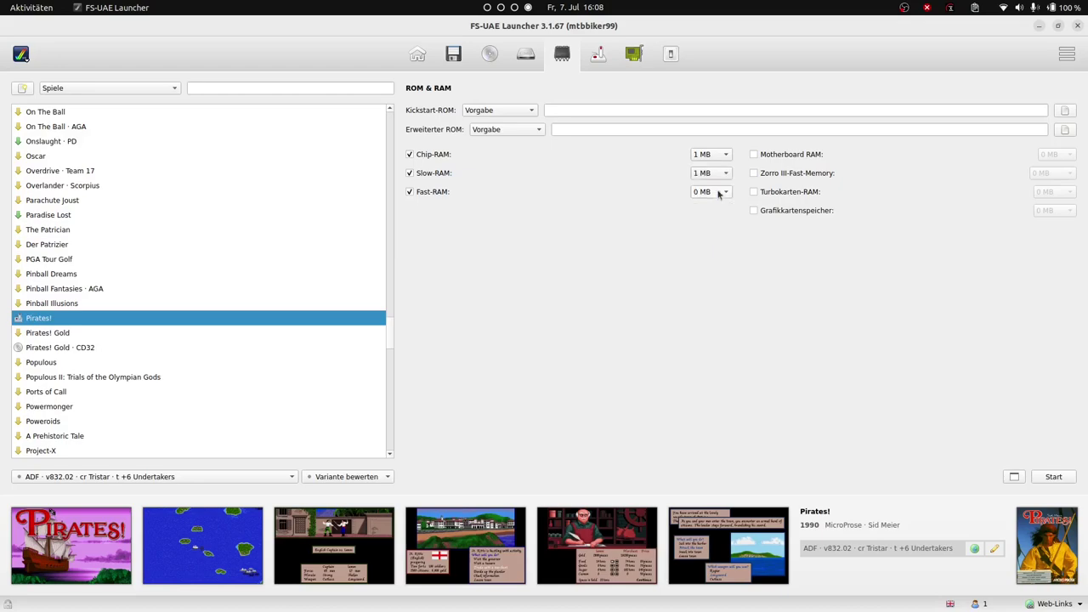
{"action": "left_click", "coordinate": [711, 271]}
{"action": "left_click", "coordinate": [1054, 476]}
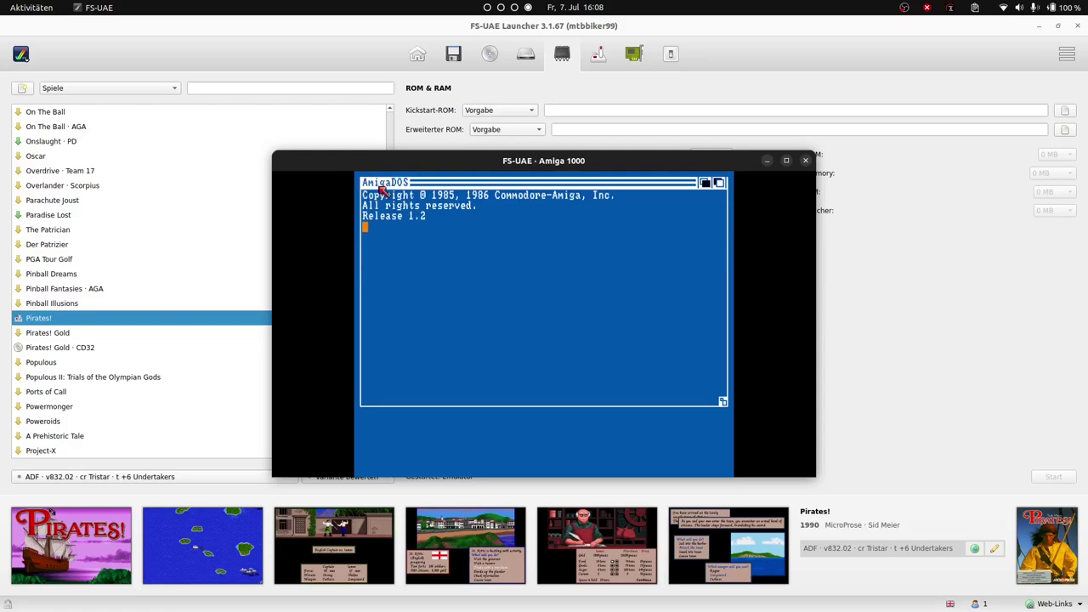
Step: Start the game from the Undertakers trainer menu without enabling cheats, and continue past the Pirates! title screen
{"action": "key", "text": "Up"}
{"action": "key", "text": "Up"}
{"action": "key", "text": "Up"}
{"action": "key", "text": "Up"}
{"action": "key", "text": "Up"}
{"action": "key", "text": "Up"}
{"action": "key", "text": "Up"}
{"action": "key", "text": "Up"}
{"action": "key", "text": "Up"}
{"action": "key", "text": "Up"}
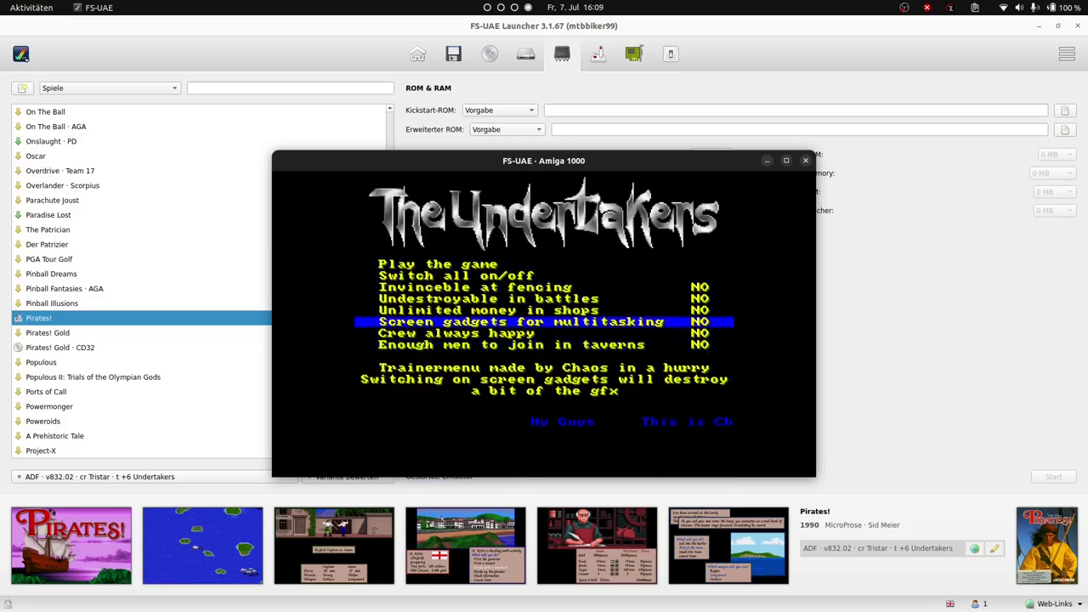
{"action": "key", "text": "Up"}
{"action": "key", "text": "Up"}
{"action": "key", "text": "Up"}
{"action": "key", "text": "Up"}
{"action": "key", "text": "Up"}
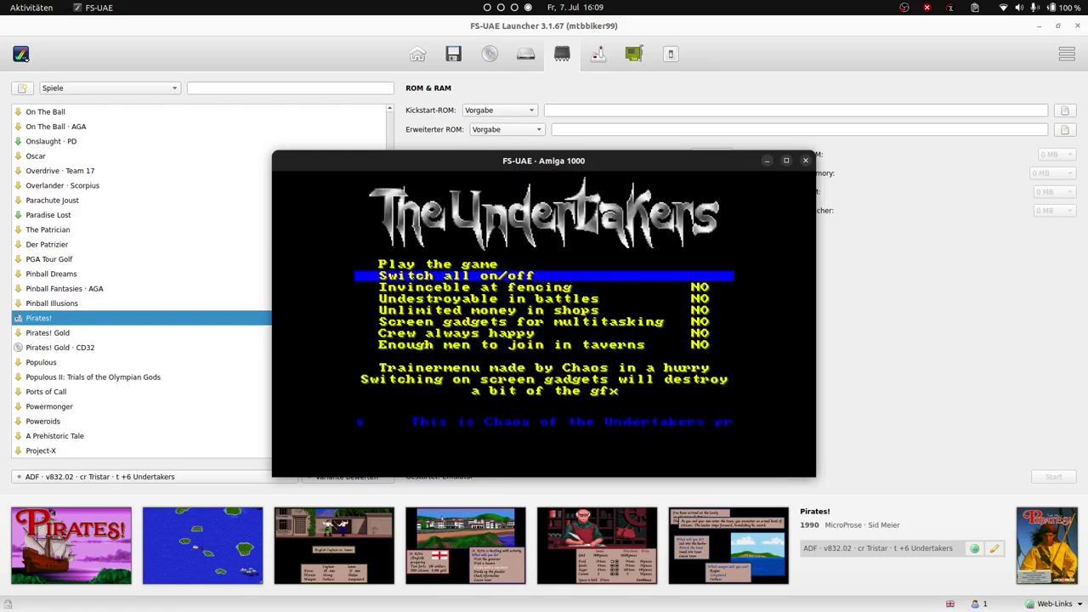
{"action": "key", "text": "Return"}
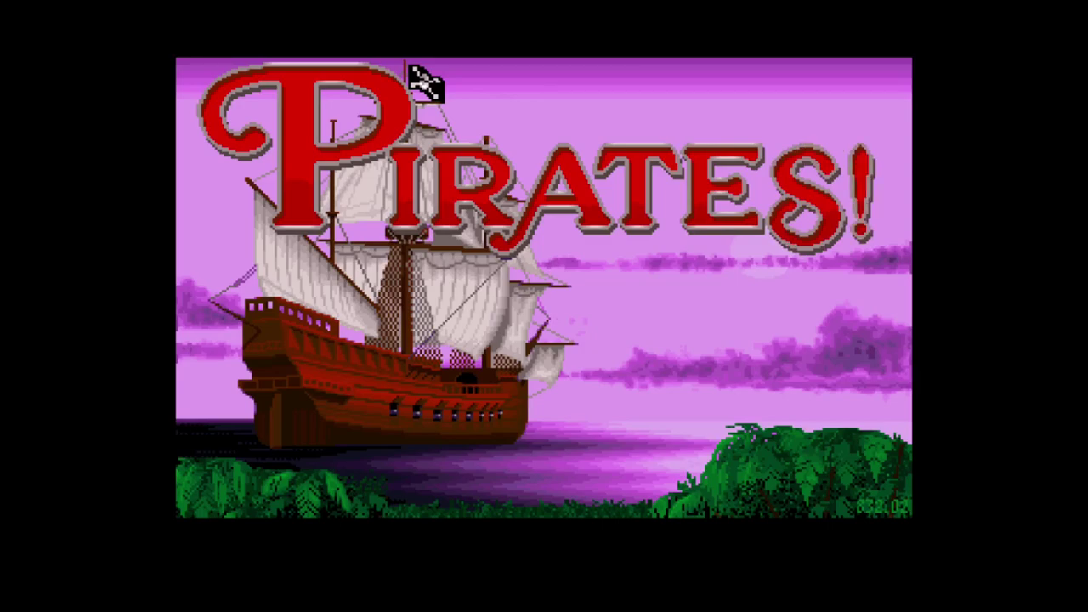
{"action": "left_click", "coordinate": [417, 77]}
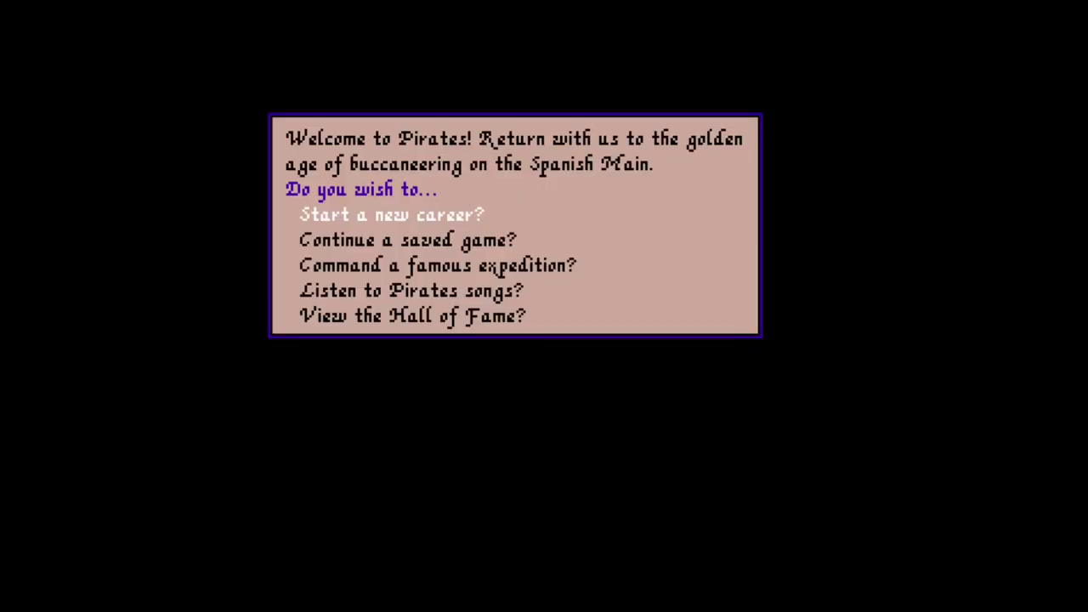